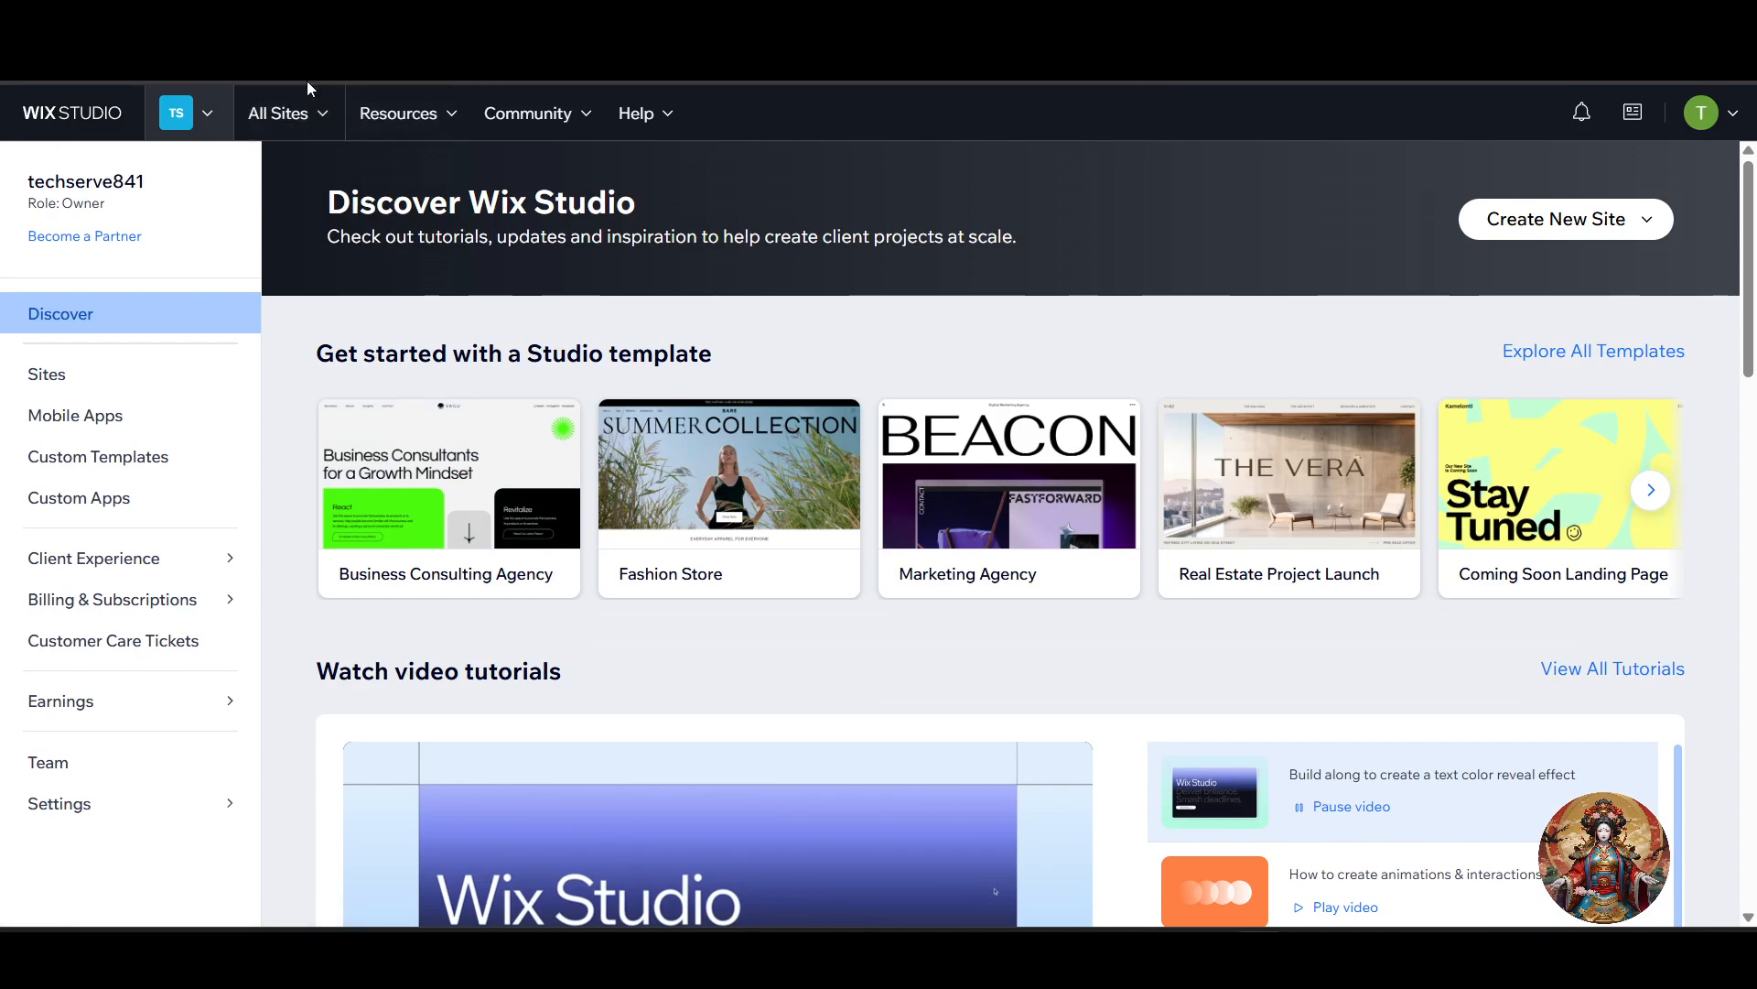
Step: Open the list of all sites and browse it for the site to edit
left_click(302, 128)
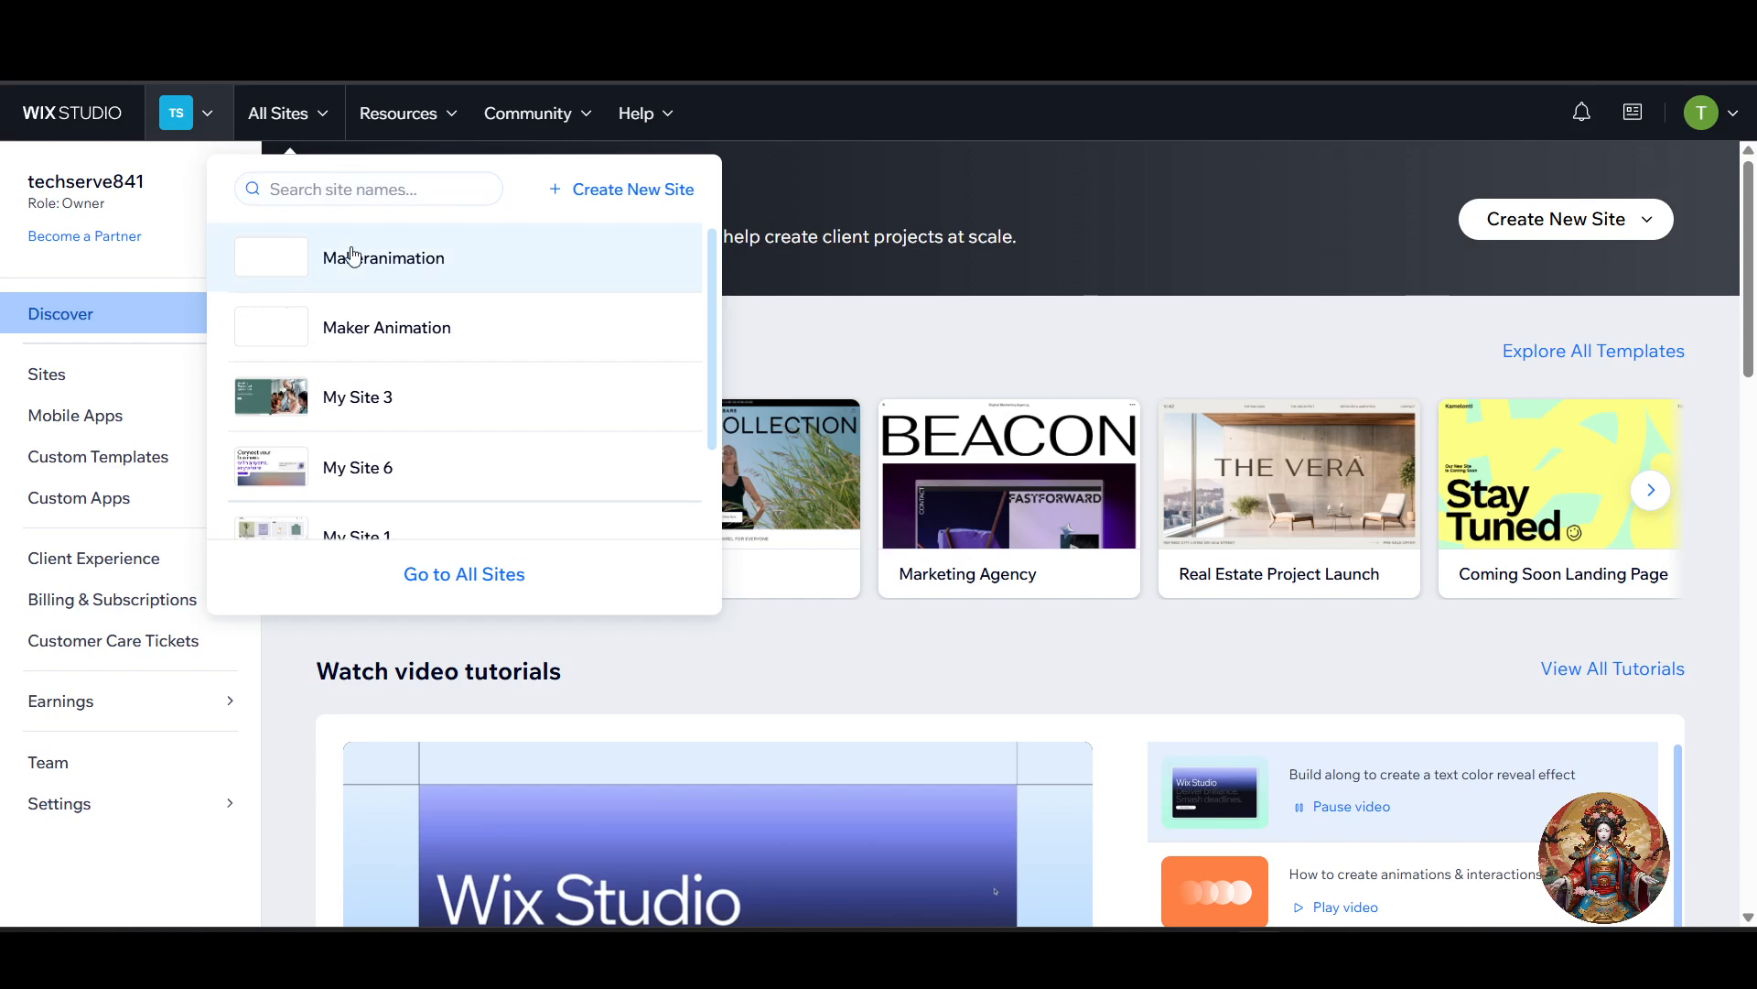
scroll(414, 528, "down", 1)
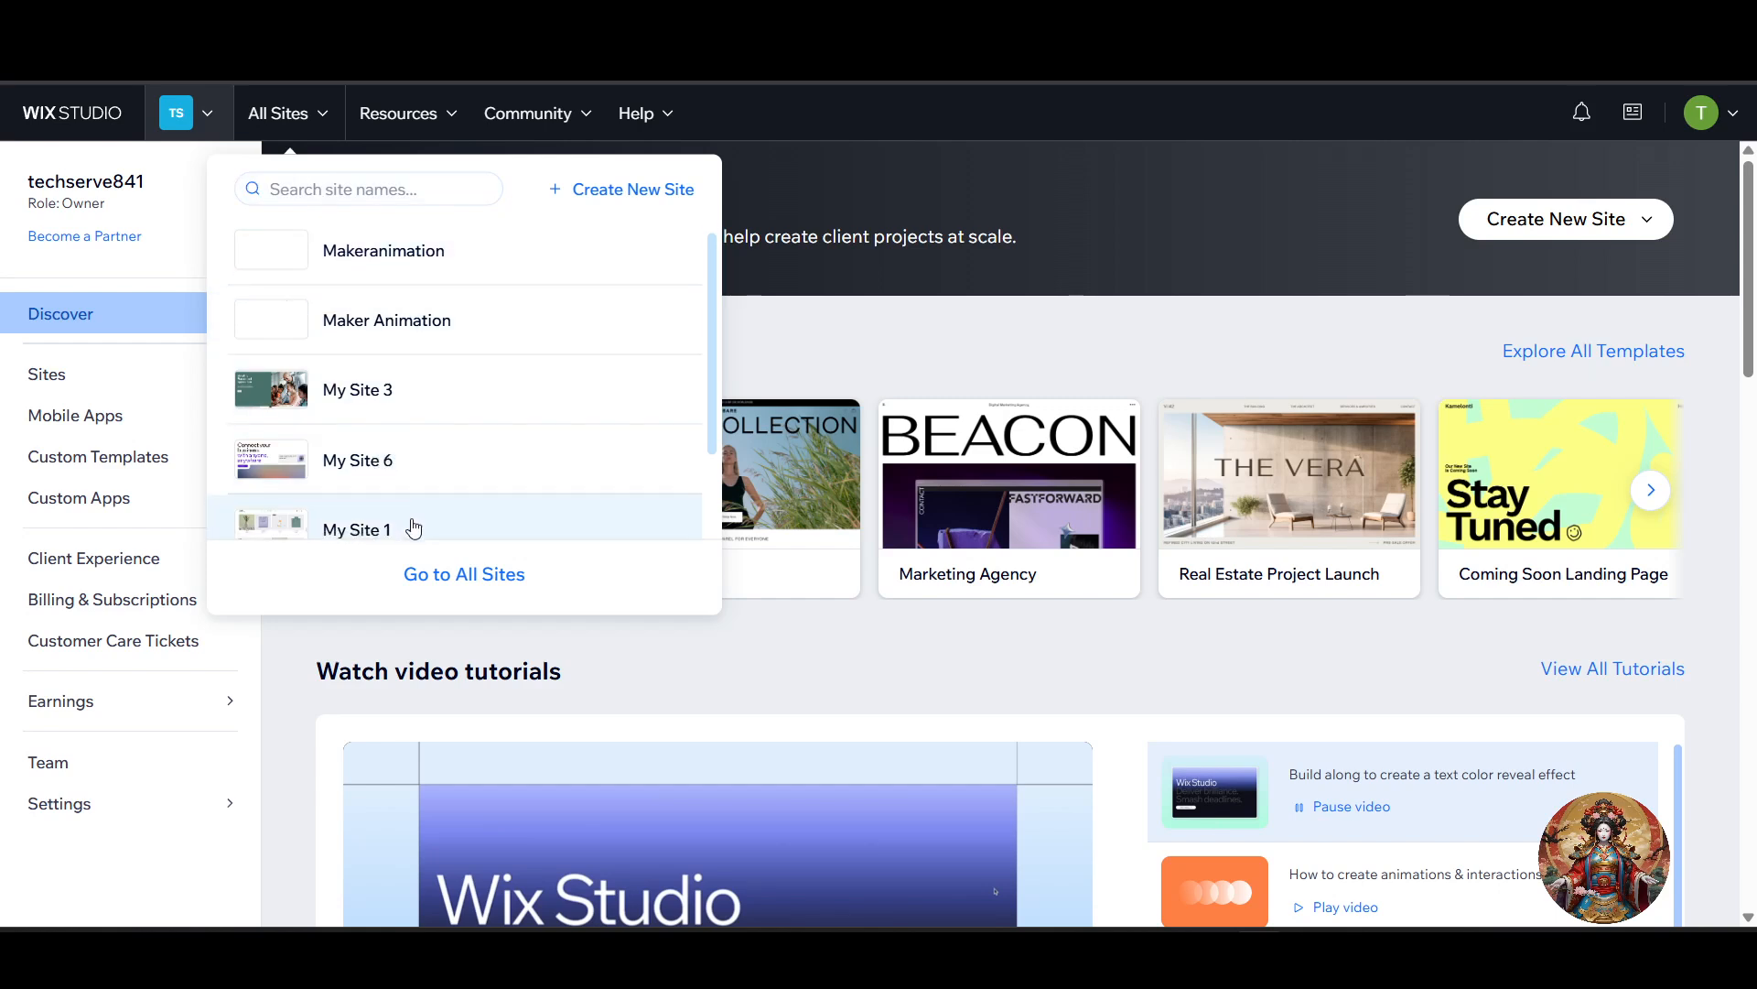
scroll(426, 384, "up", 2)
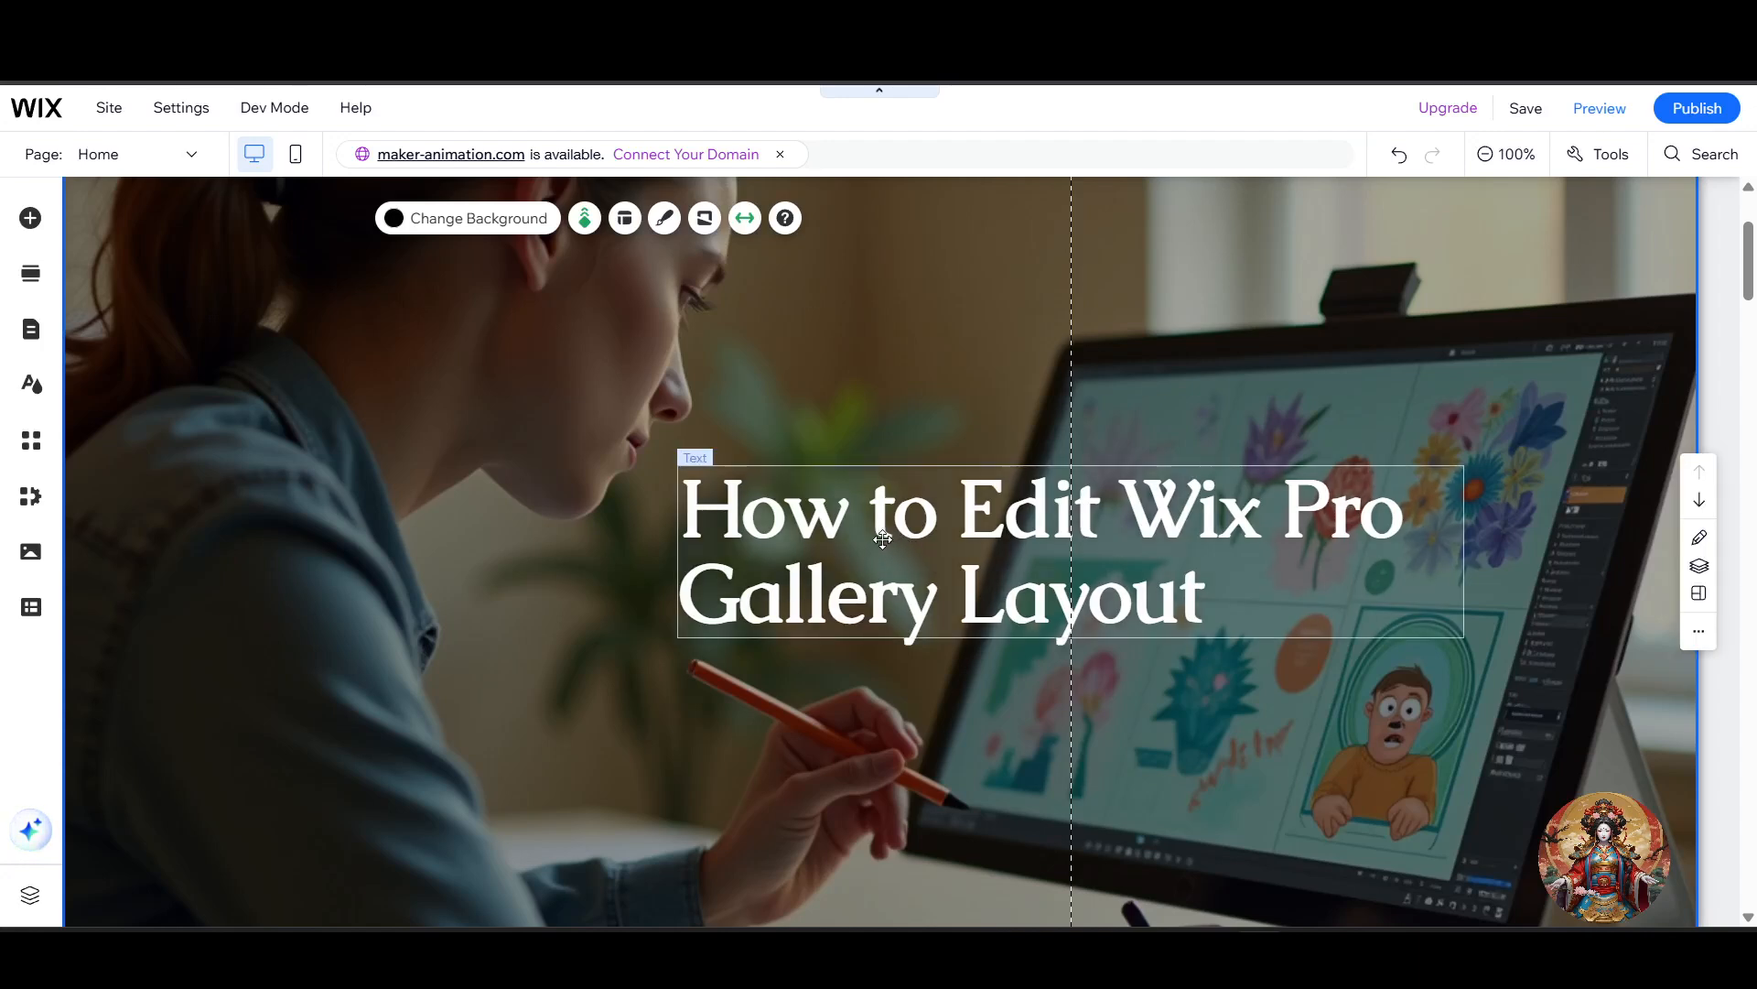
Step: Add a new section on the Home page between the Video Editing master class service and Our Portfolio
scroll(722, 643, "down", 5)
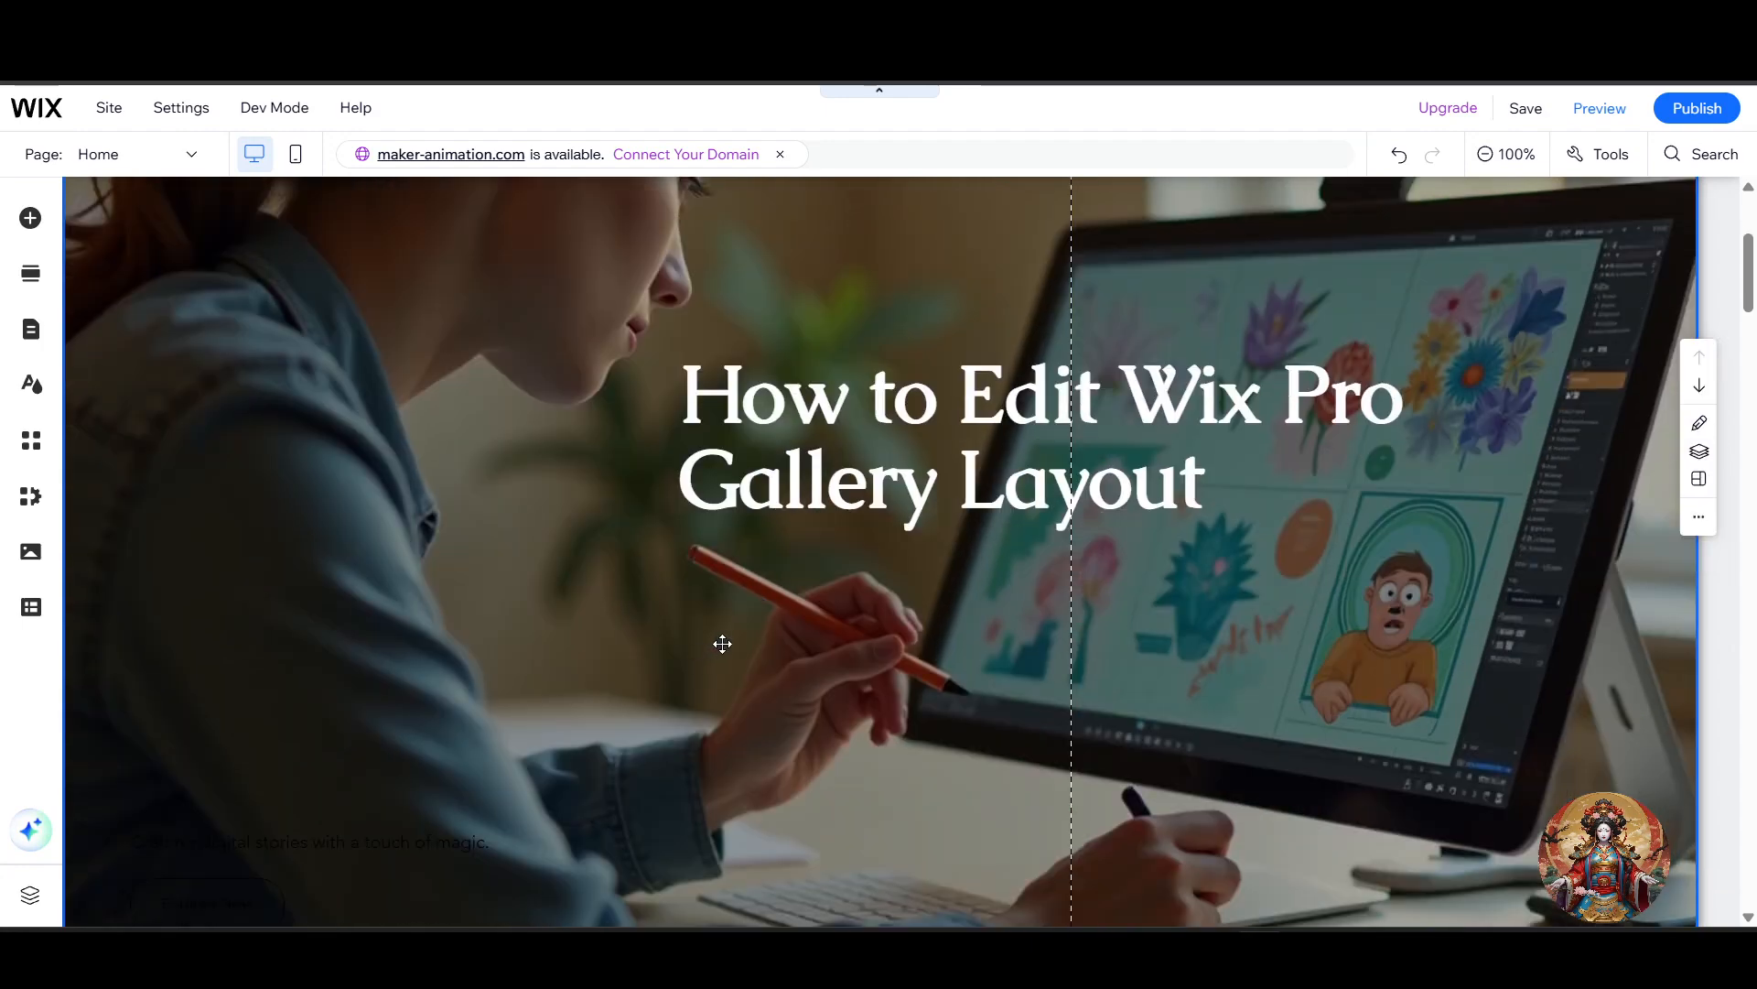
scroll(741, 657, "down", 10)
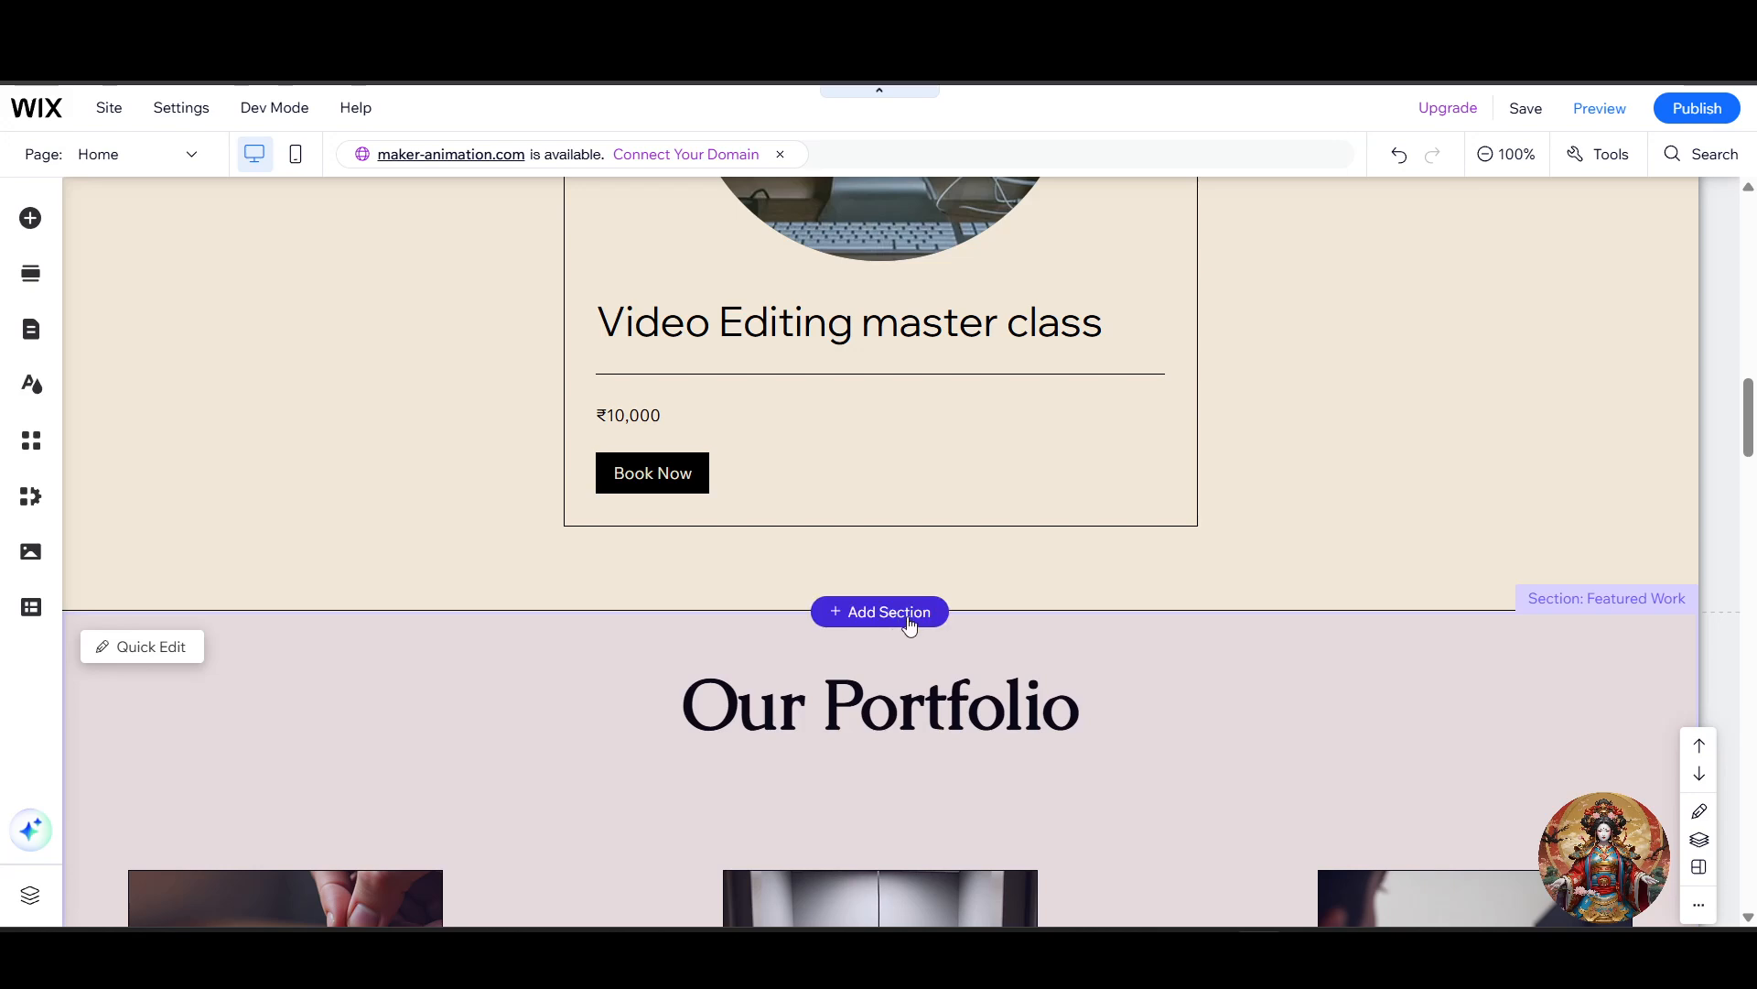
left_click(909, 623)
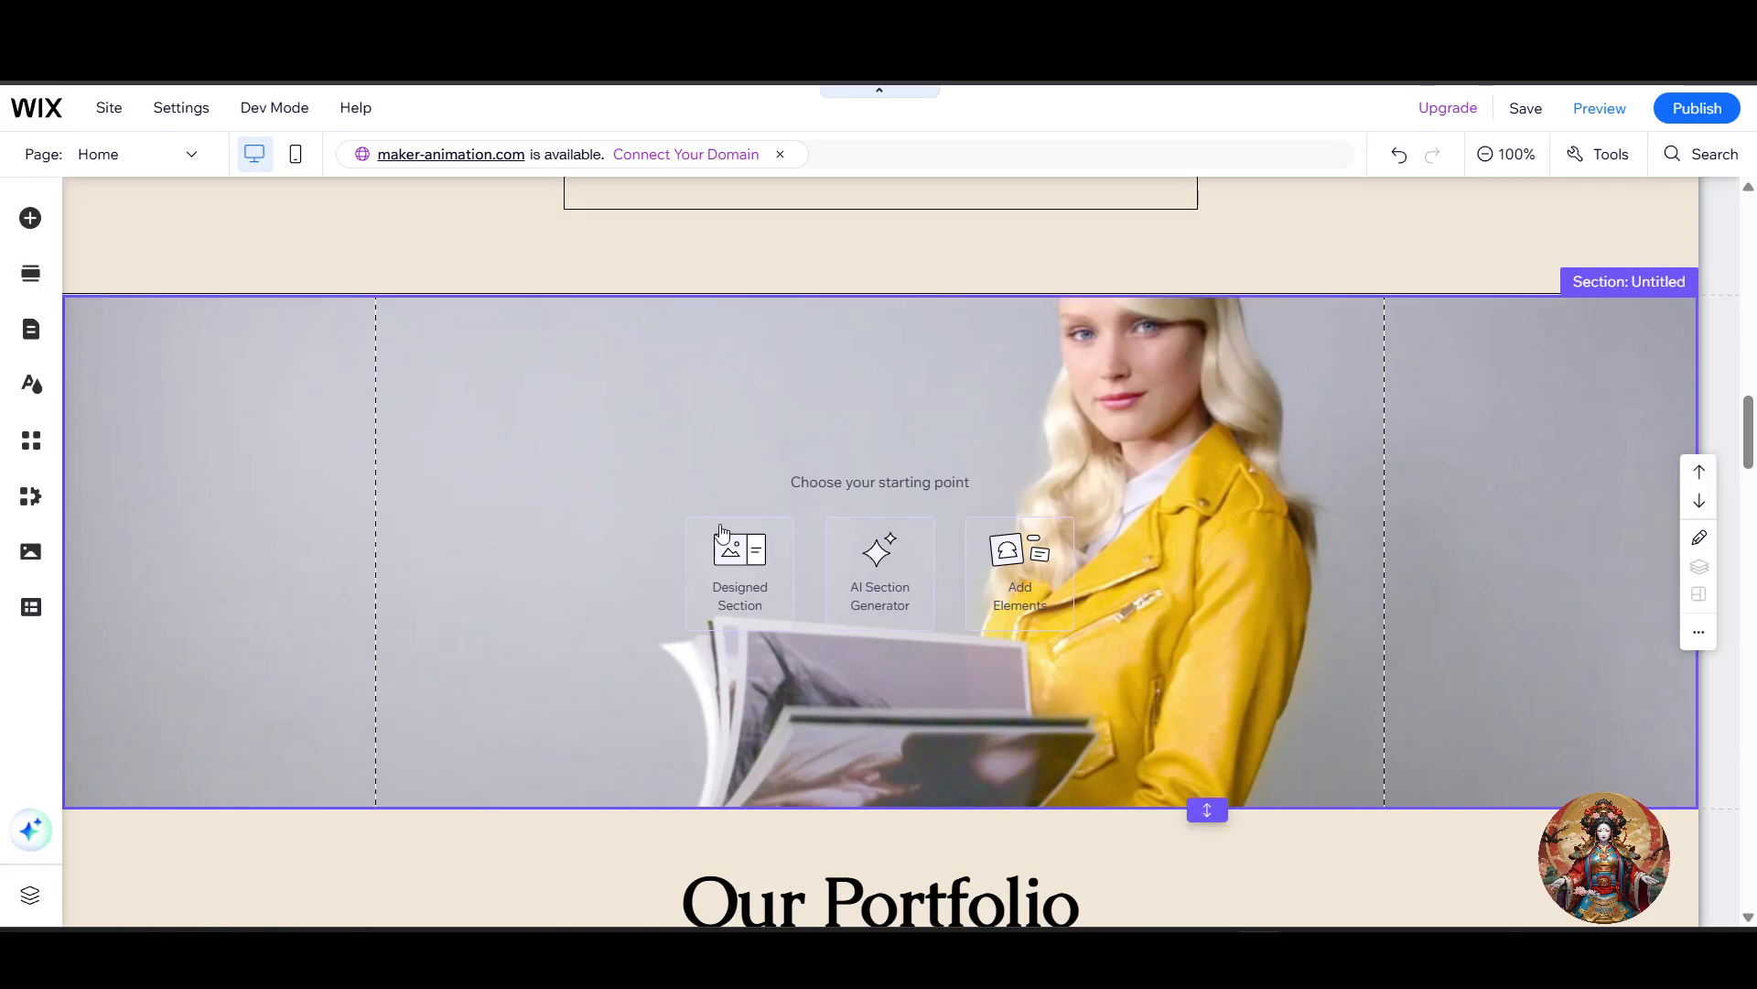
Step: Add a Masonry gallery from the Pro Galleries elements to the new section
left_click(32, 219)
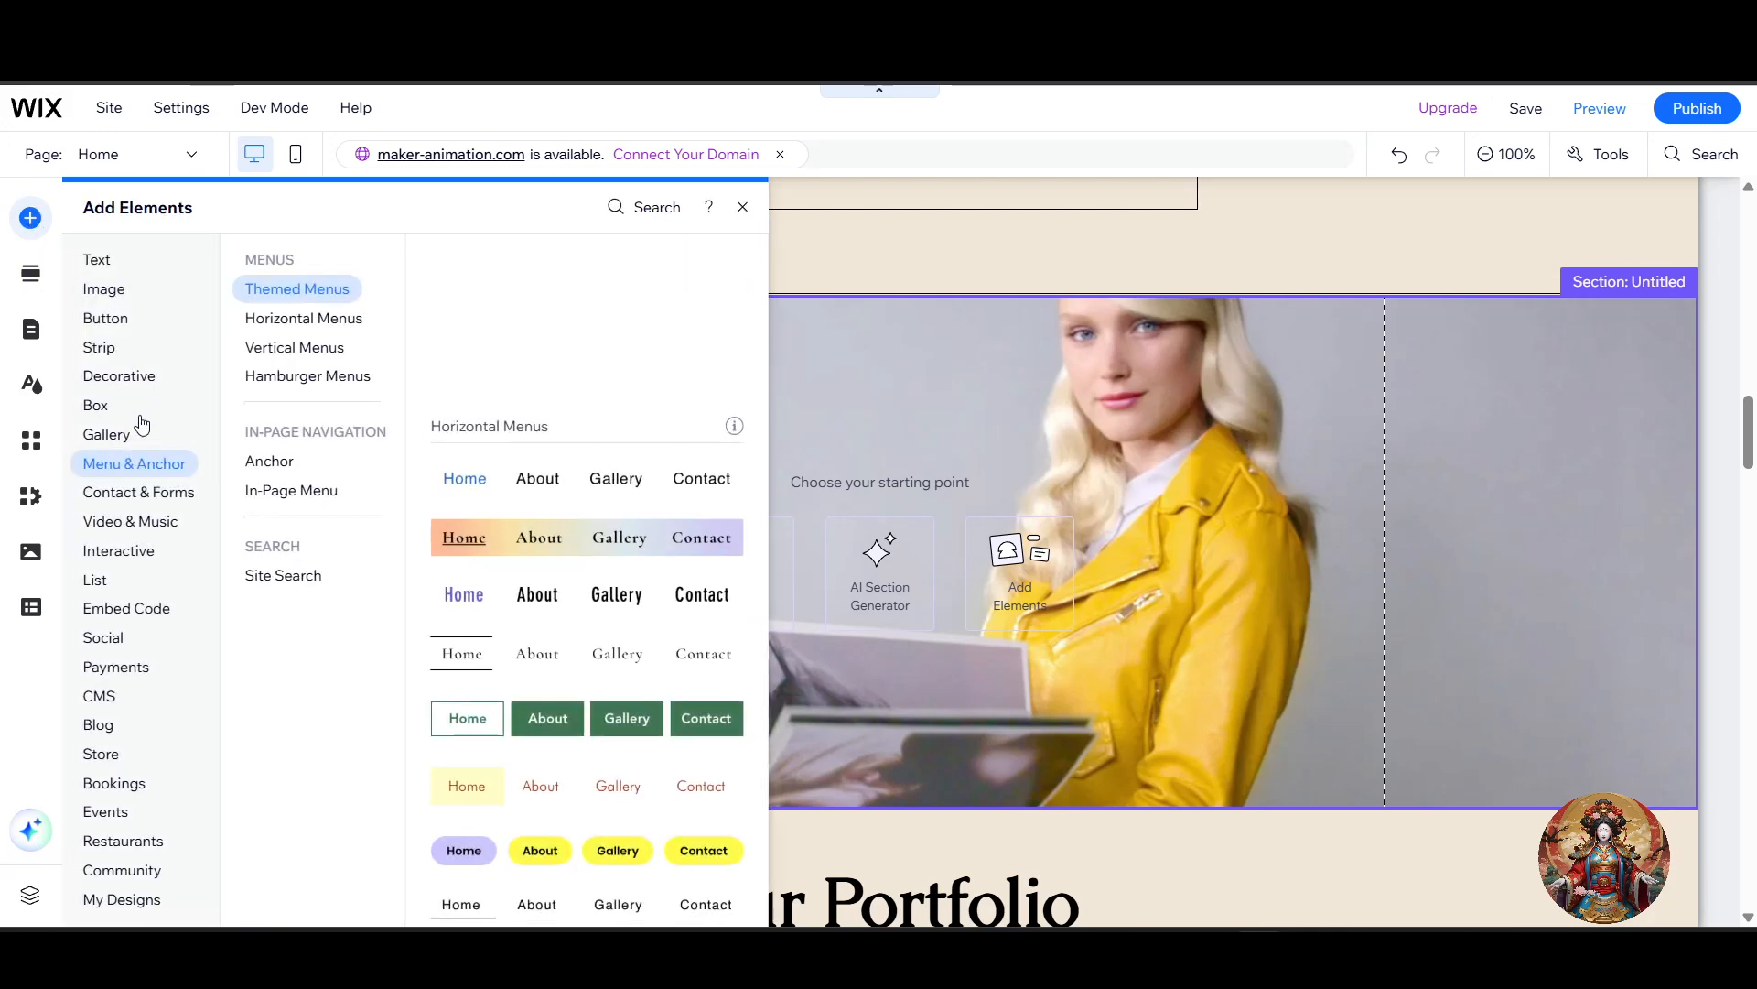
left_click(130, 608)
left_click(133, 667)
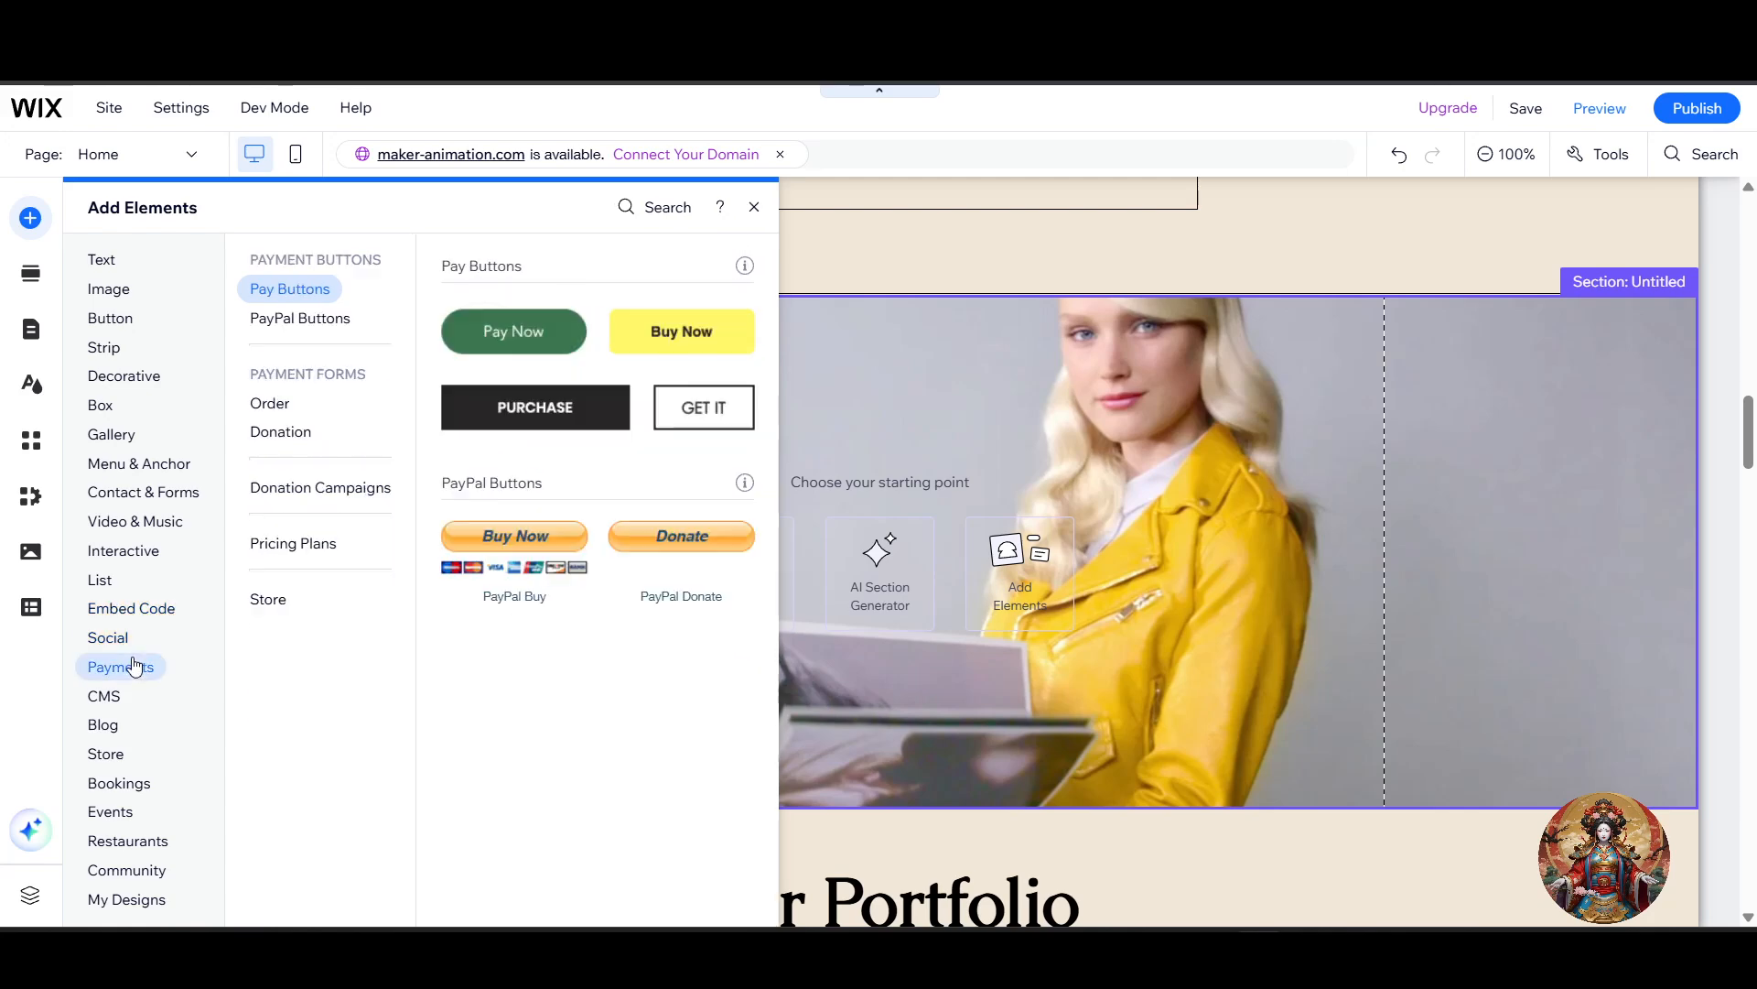
left_click(138, 491)
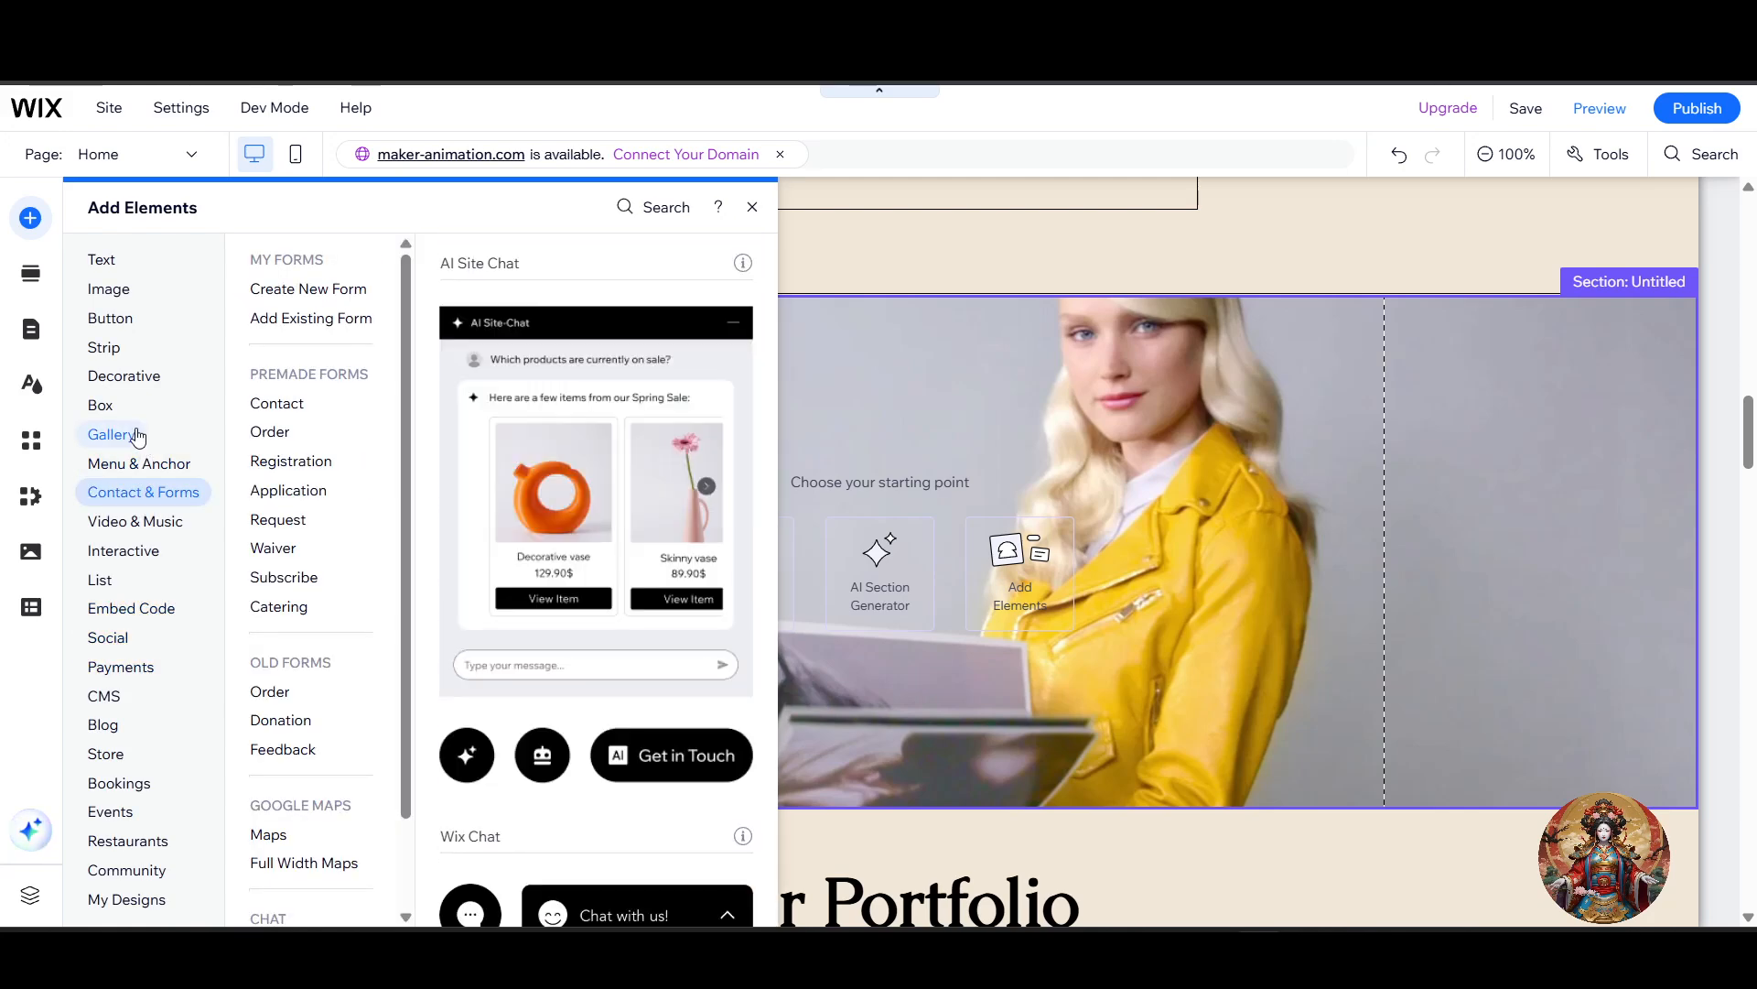
left_click(138, 436)
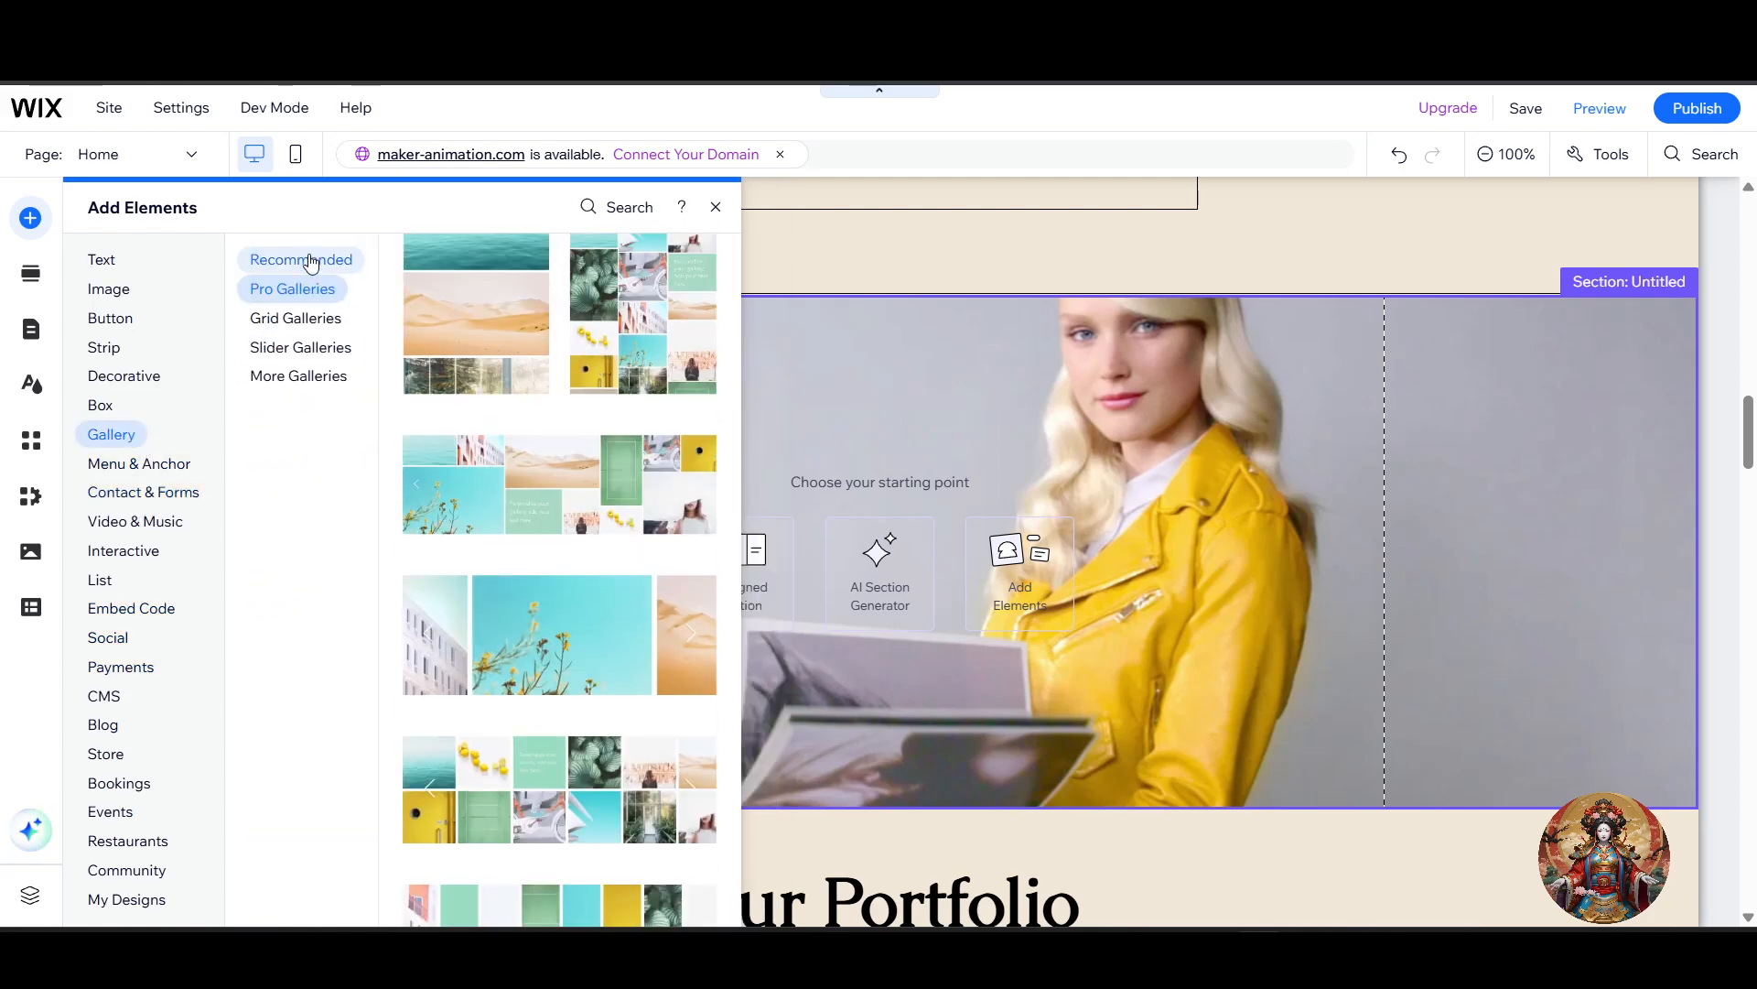
left_click(279, 289)
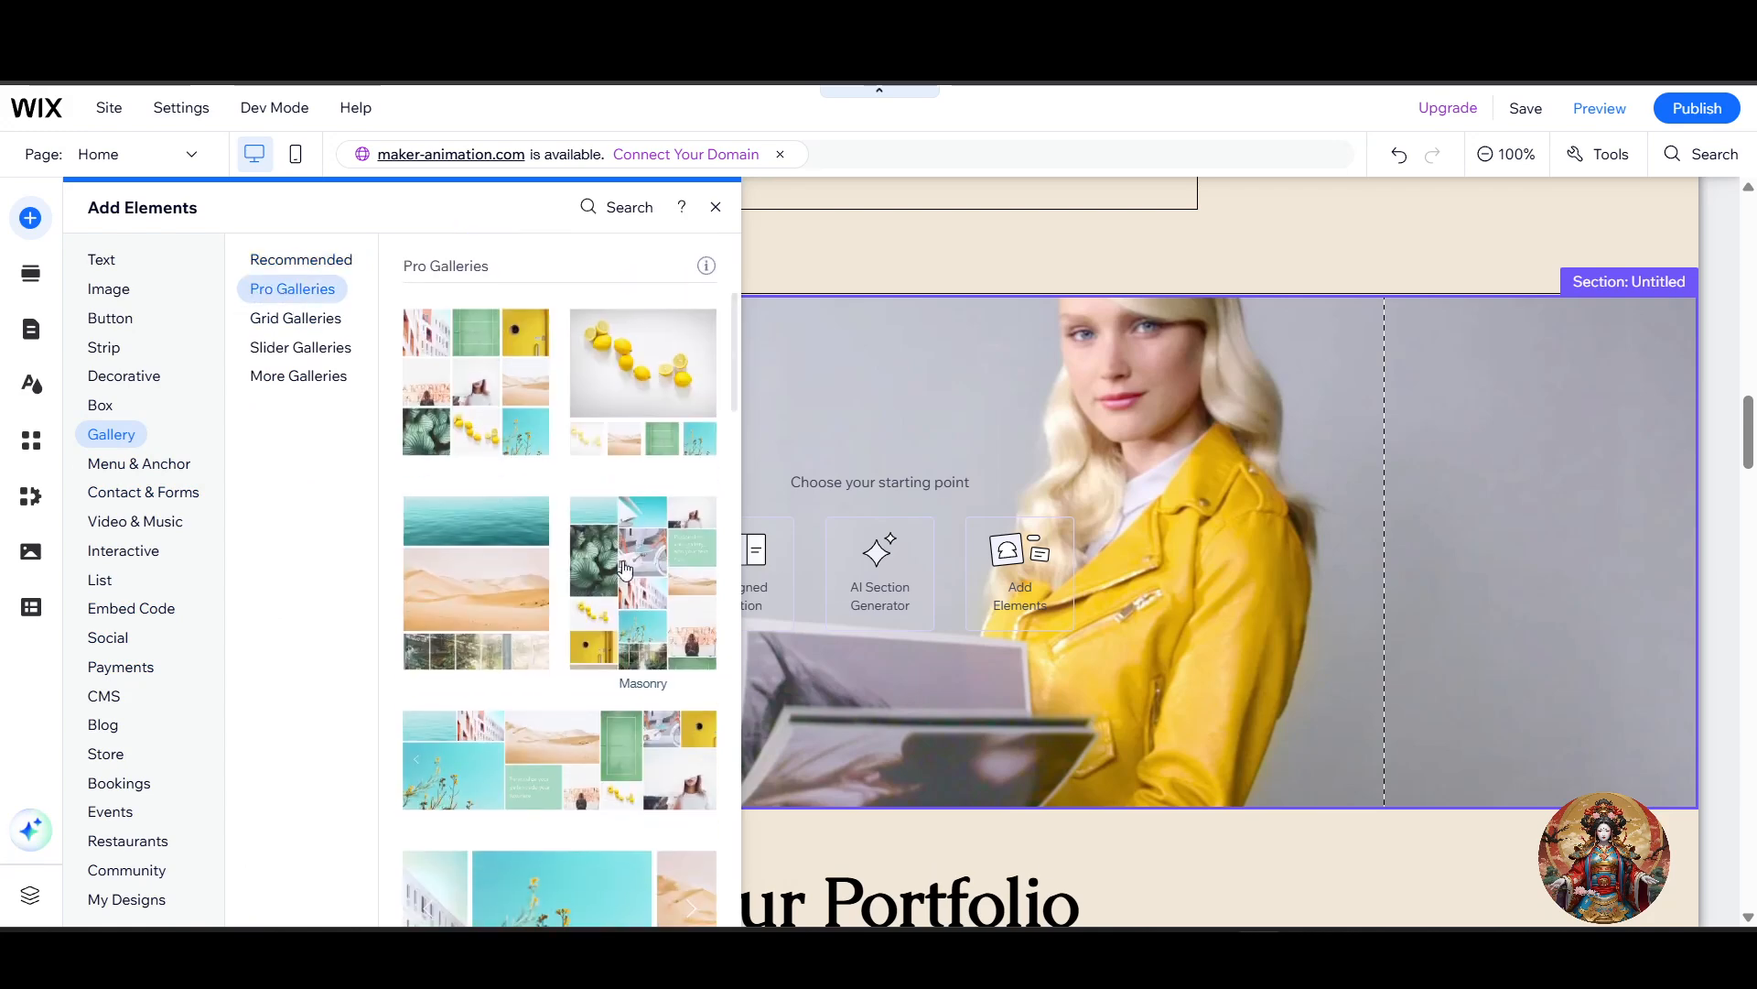
left_click_drag(639, 599, 1219, 542)
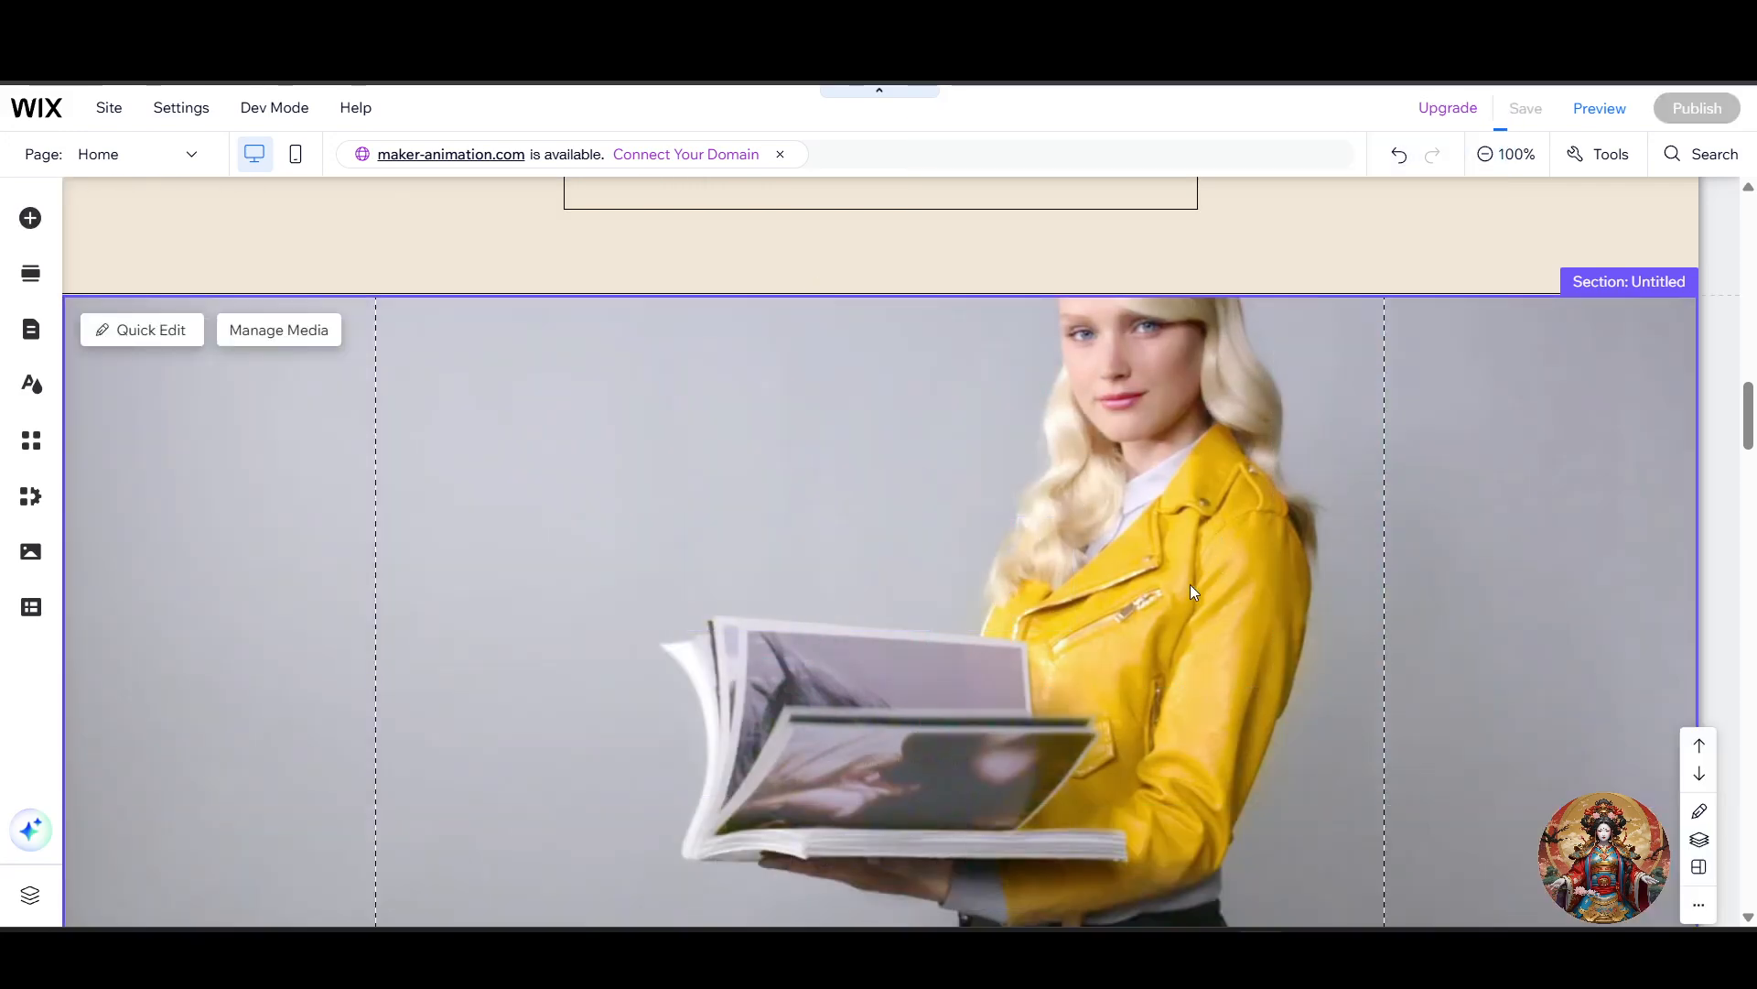
scroll(1163, 588, "down", 7)
scroll(1166, 564, "up", 7)
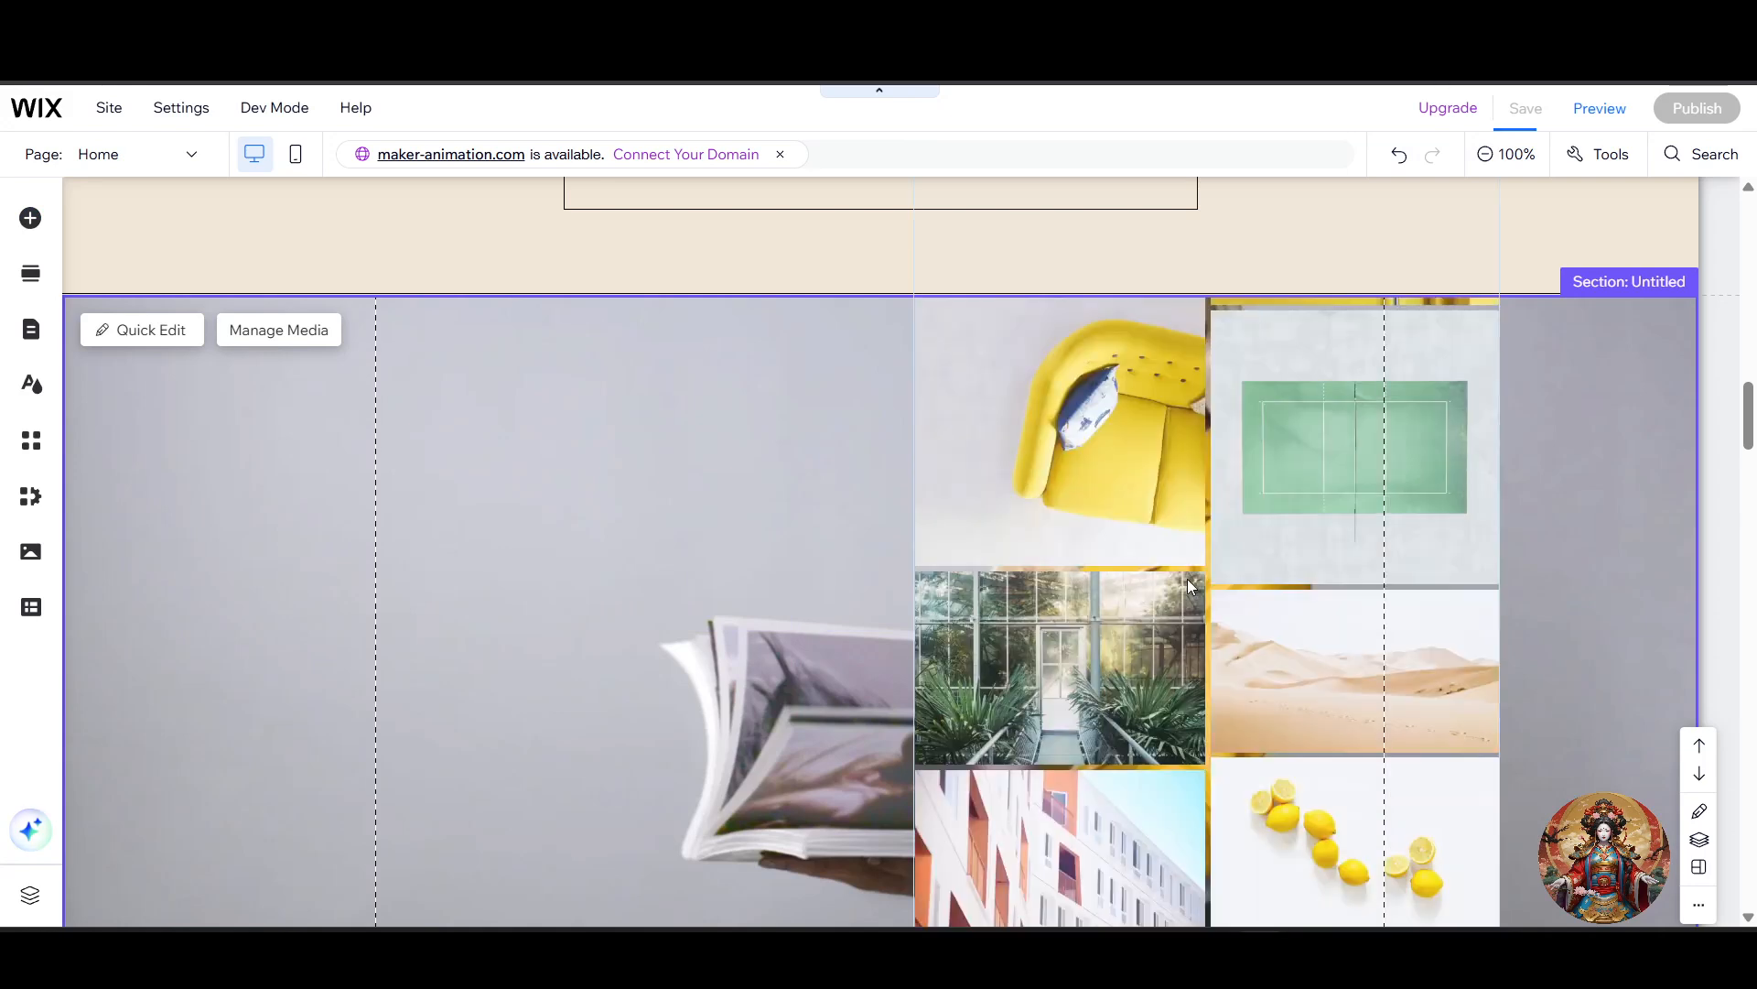
Step: Move the Pro Gallery to the horizontal middle of the section, just below the section's upper edge
scroll(1125, 577, "down", 1)
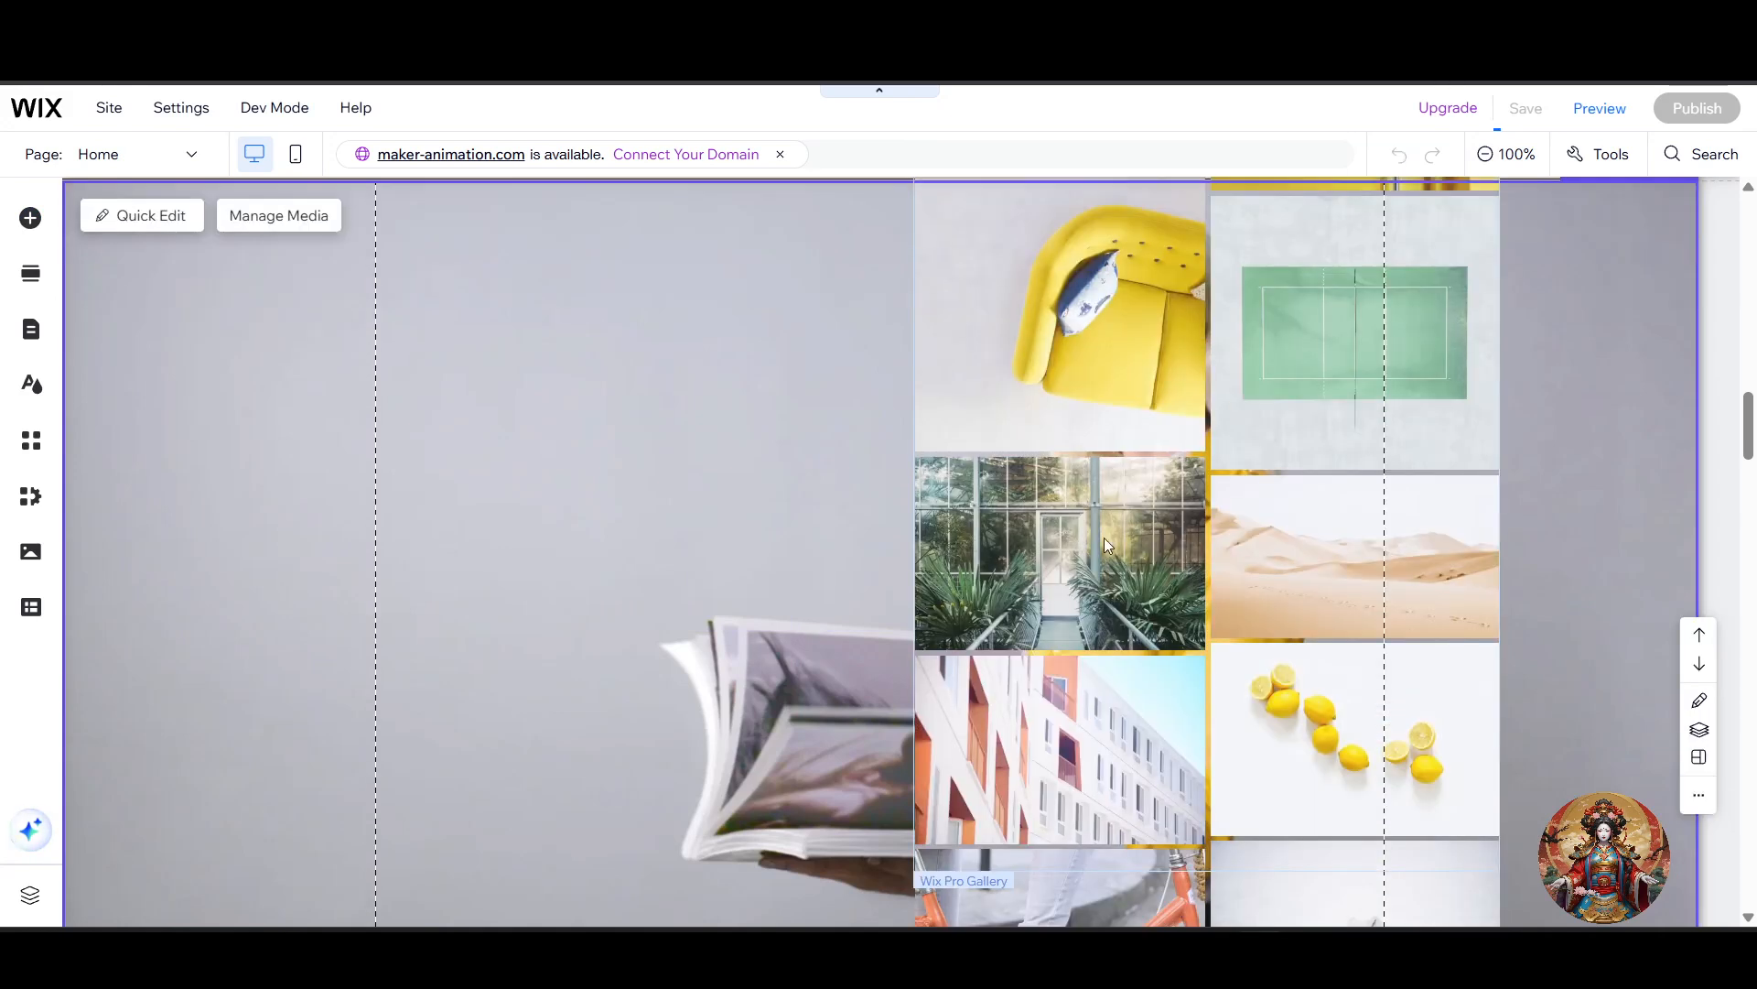
left_click(1082, 352)
scroll(1116, 376, "up", 4)
left_click_drag(1124, 384, 855, 425)
scroll(953, 494, "down", 4)
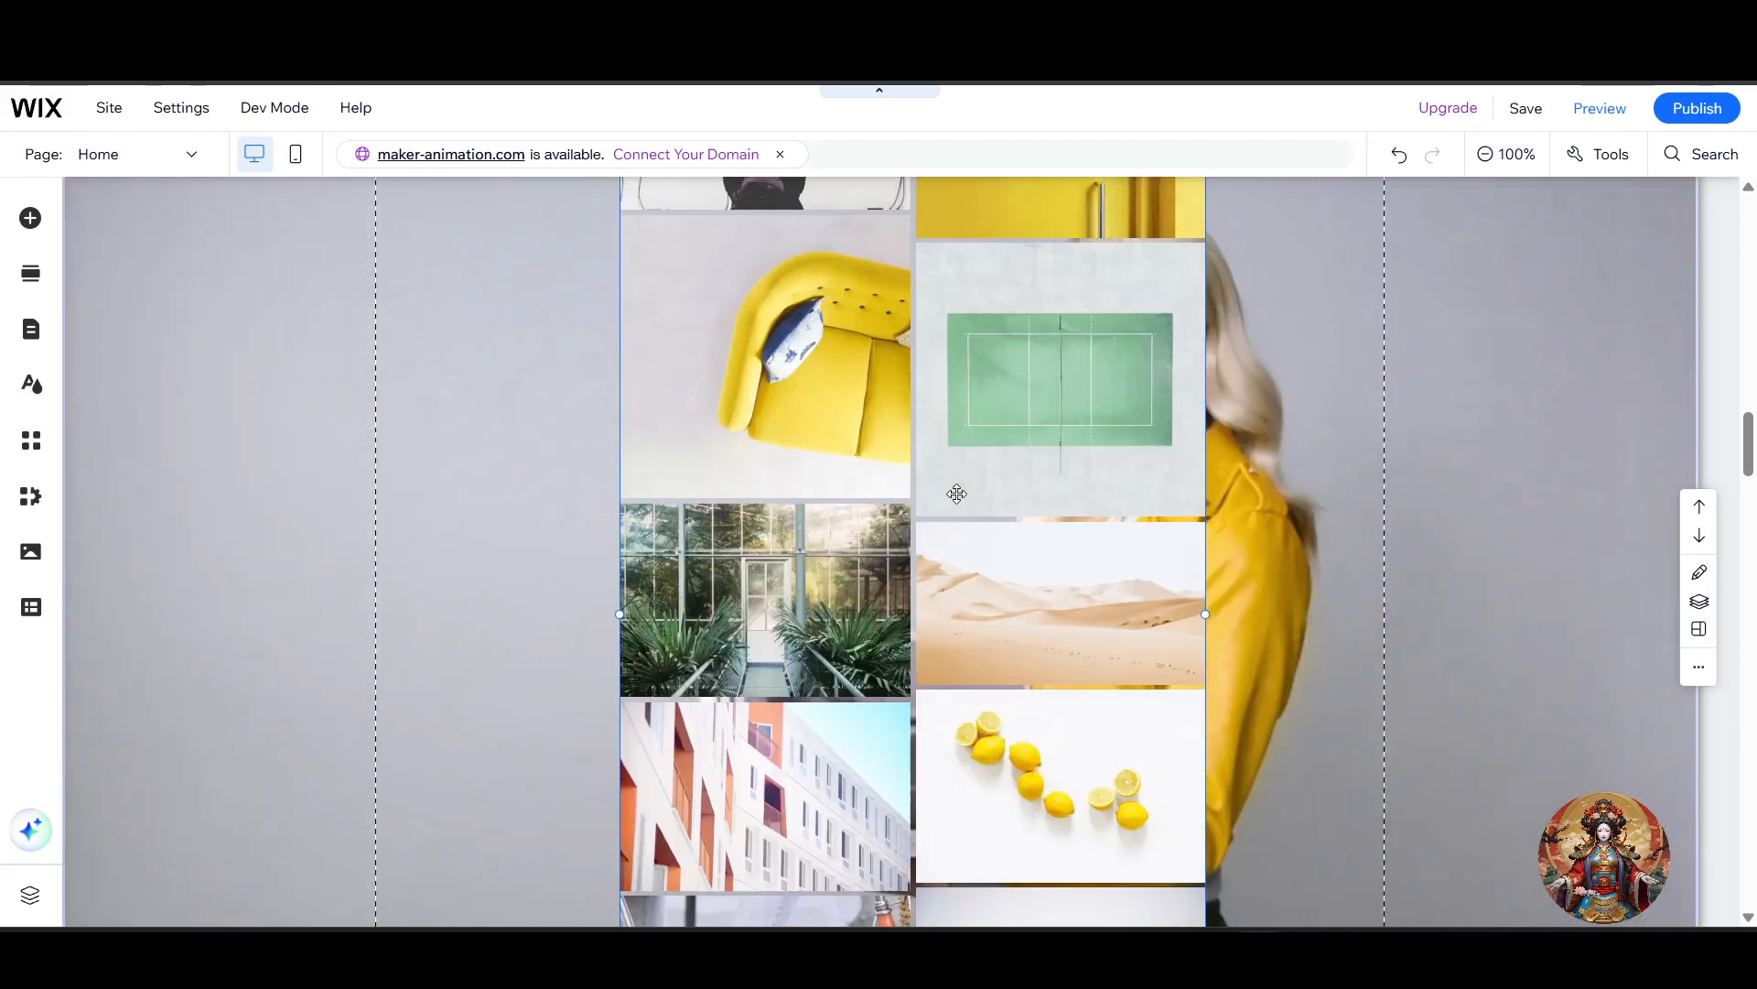
scroll(965, 491, "up", 5)
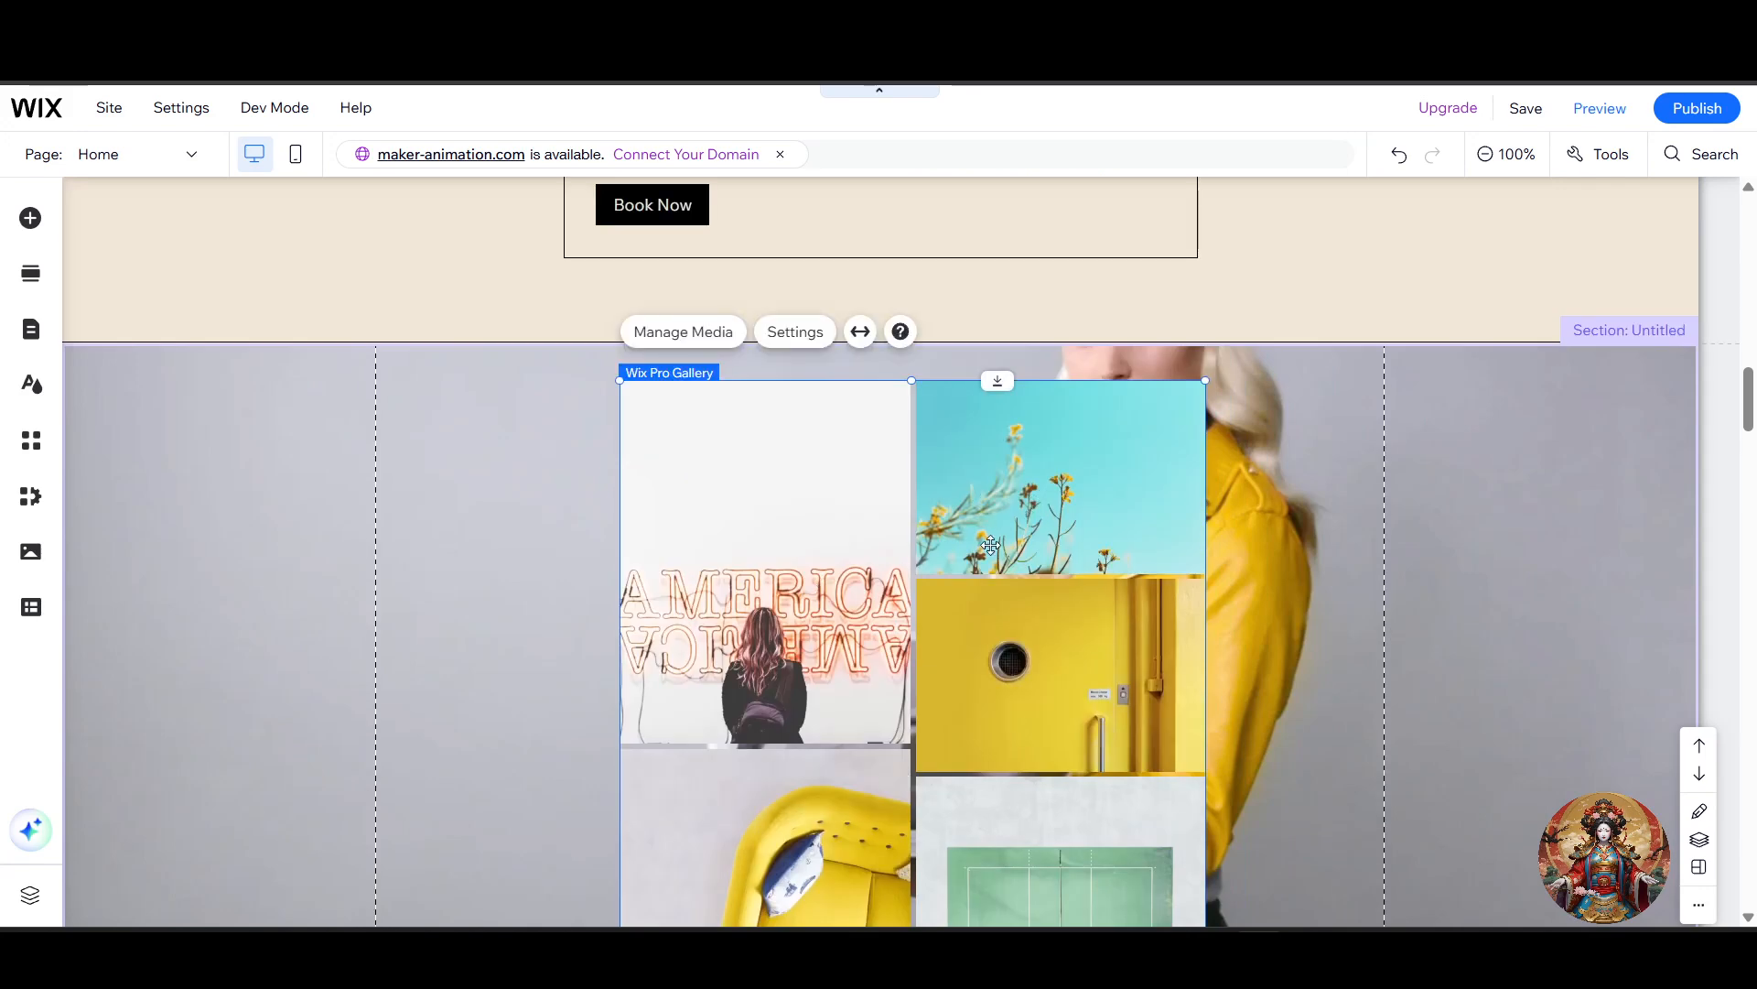
scroll(1009, 553, "down", 1)
scroll(926, 515, "up", 1)
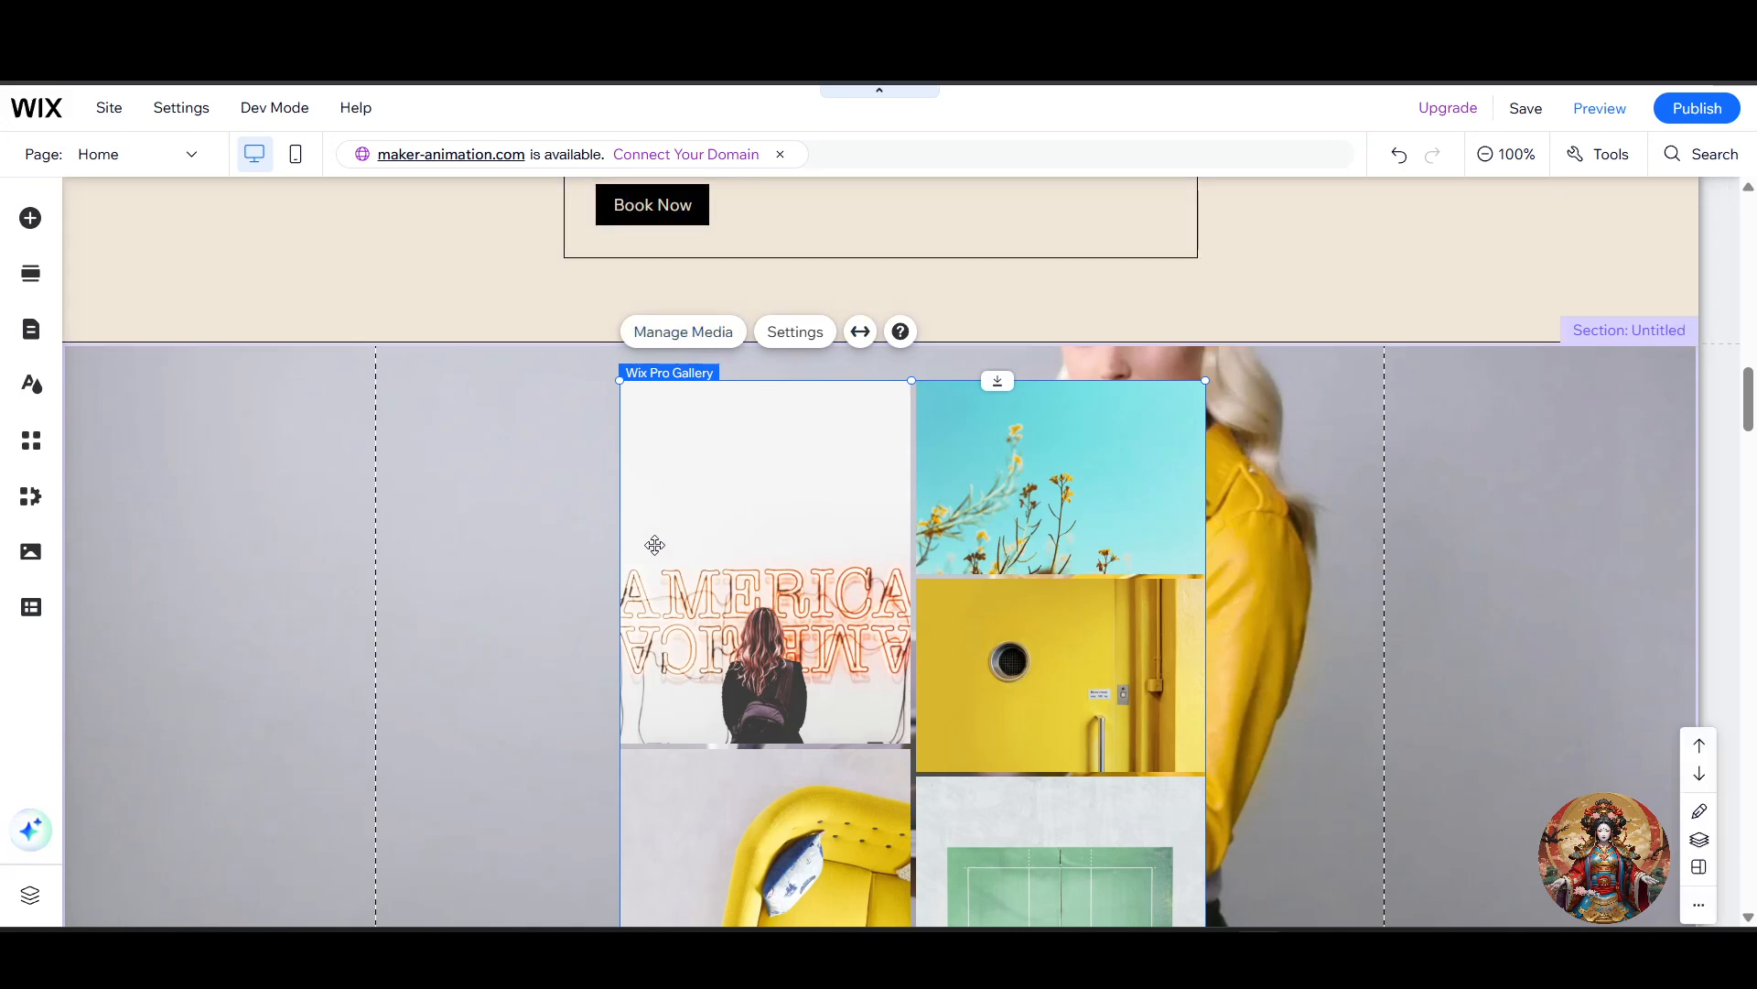
scroll(947, 668, "down", 2)
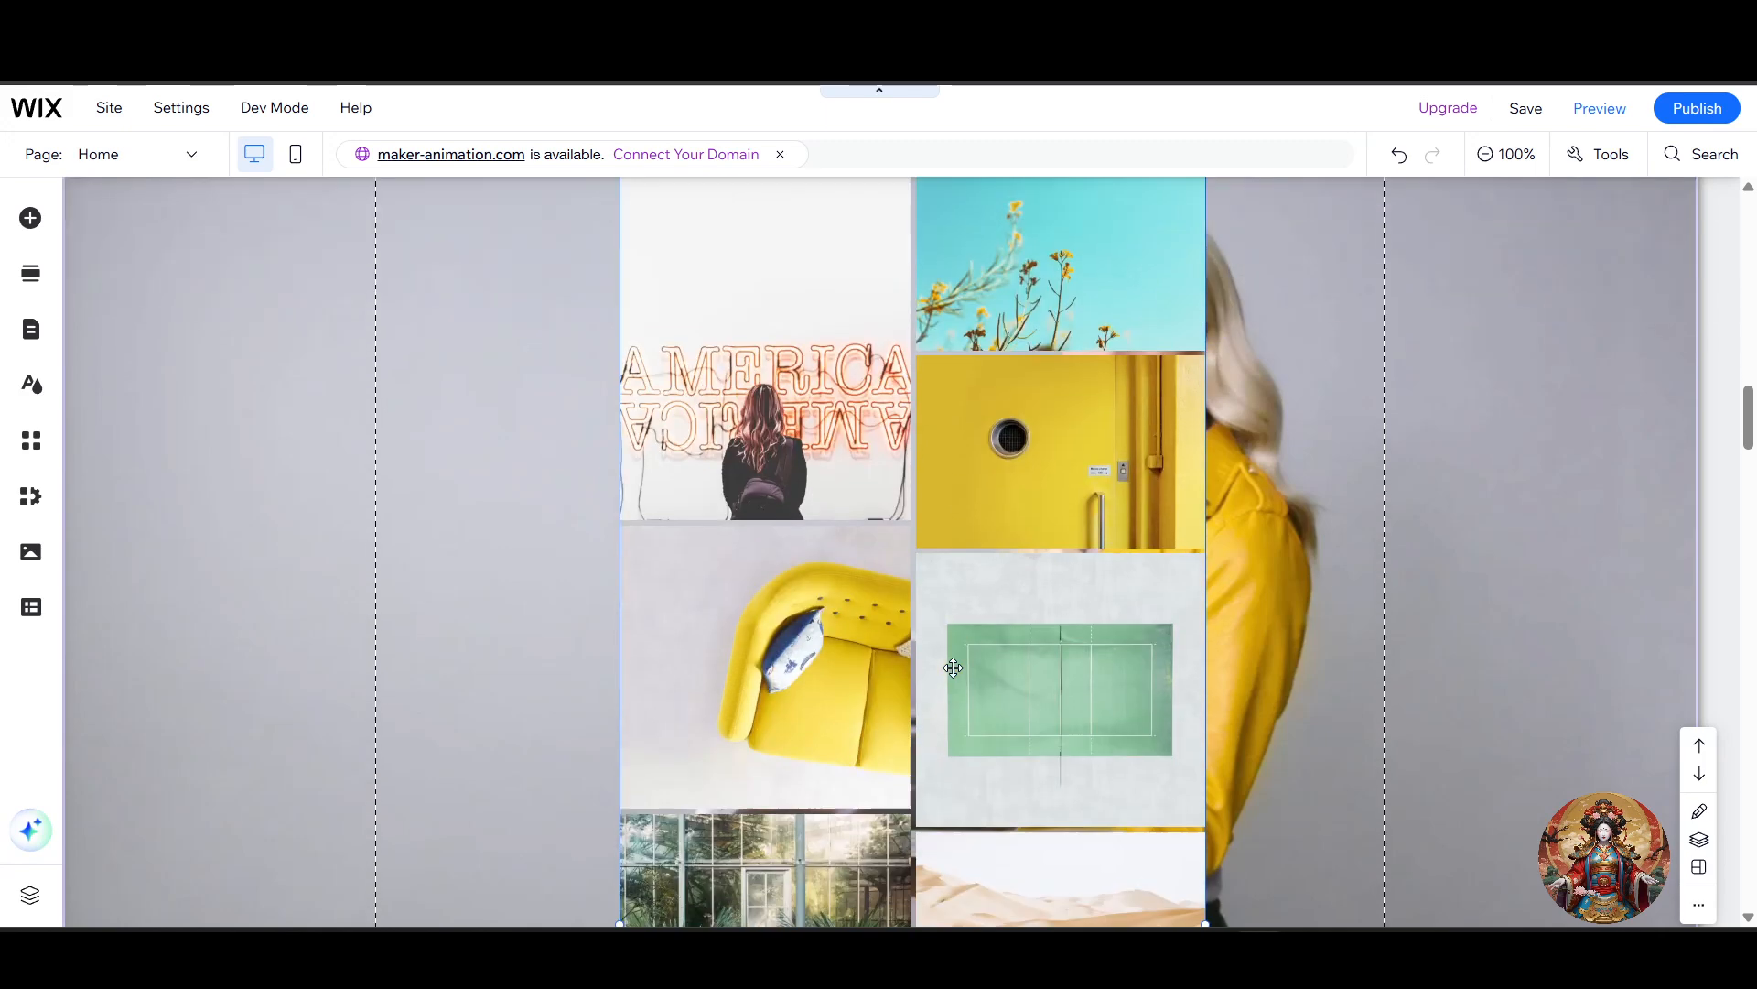
scroll(1107, 651, "up", 2)
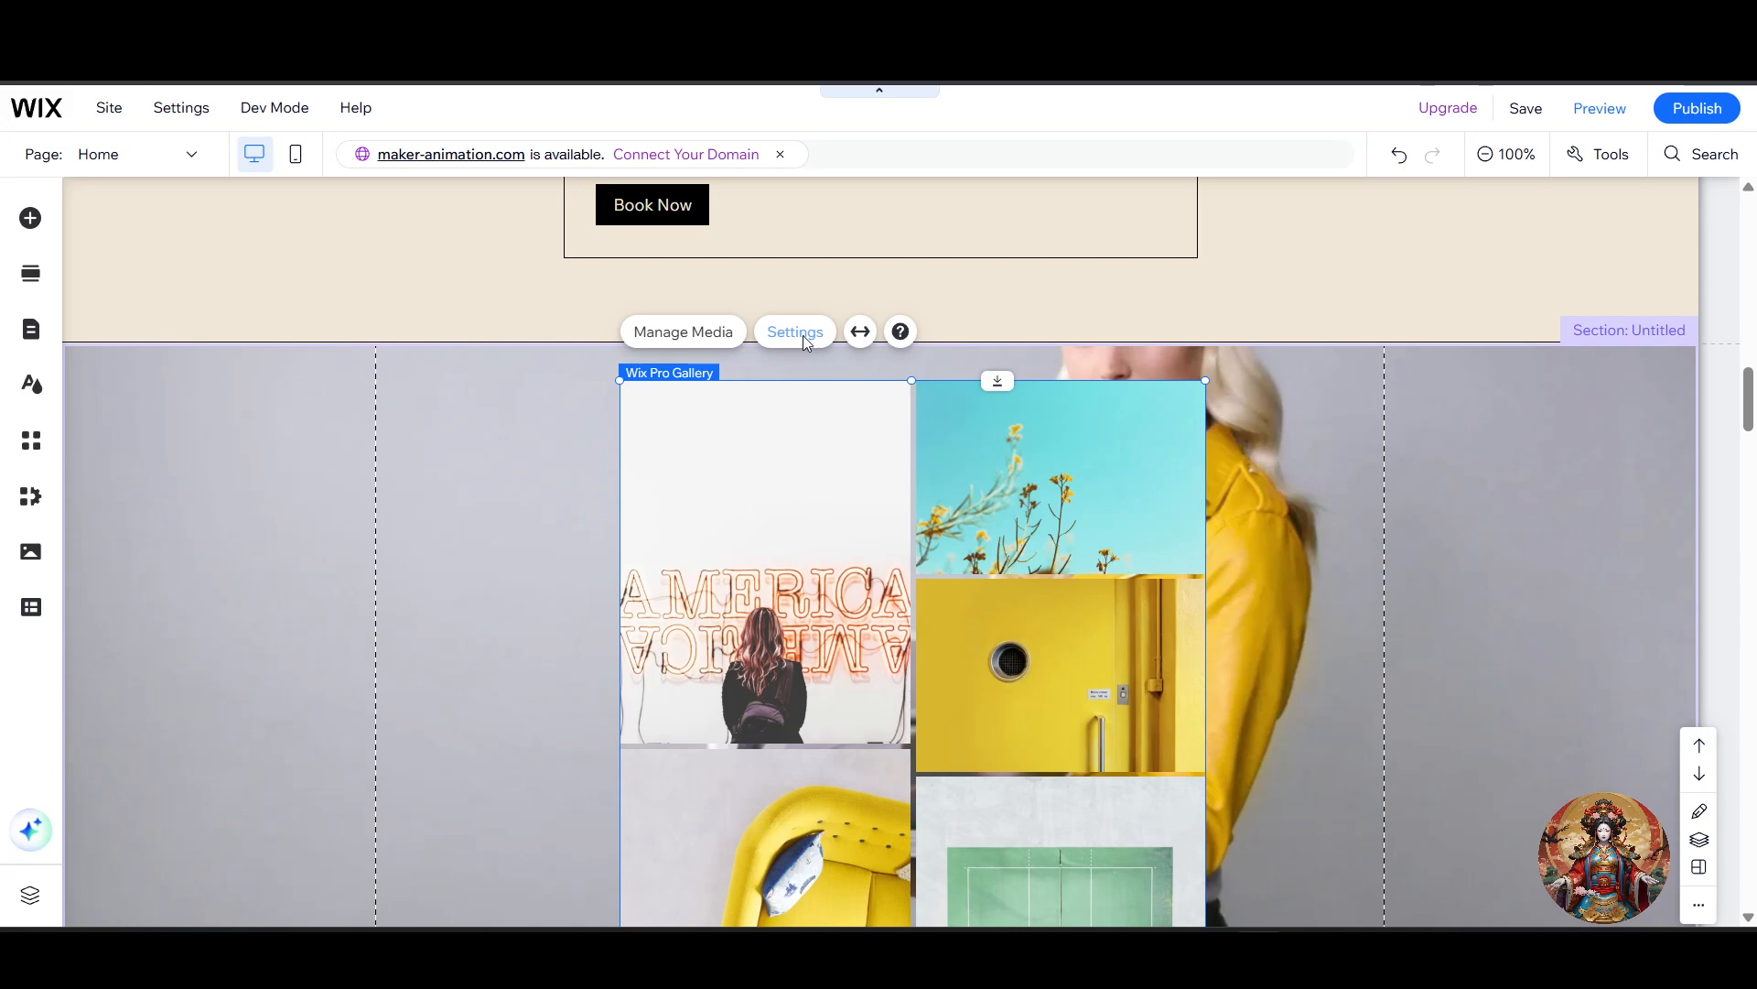
Step: Open the Pro Gallery's layout settings and look through the available custom layouts
left_click(798, 332)
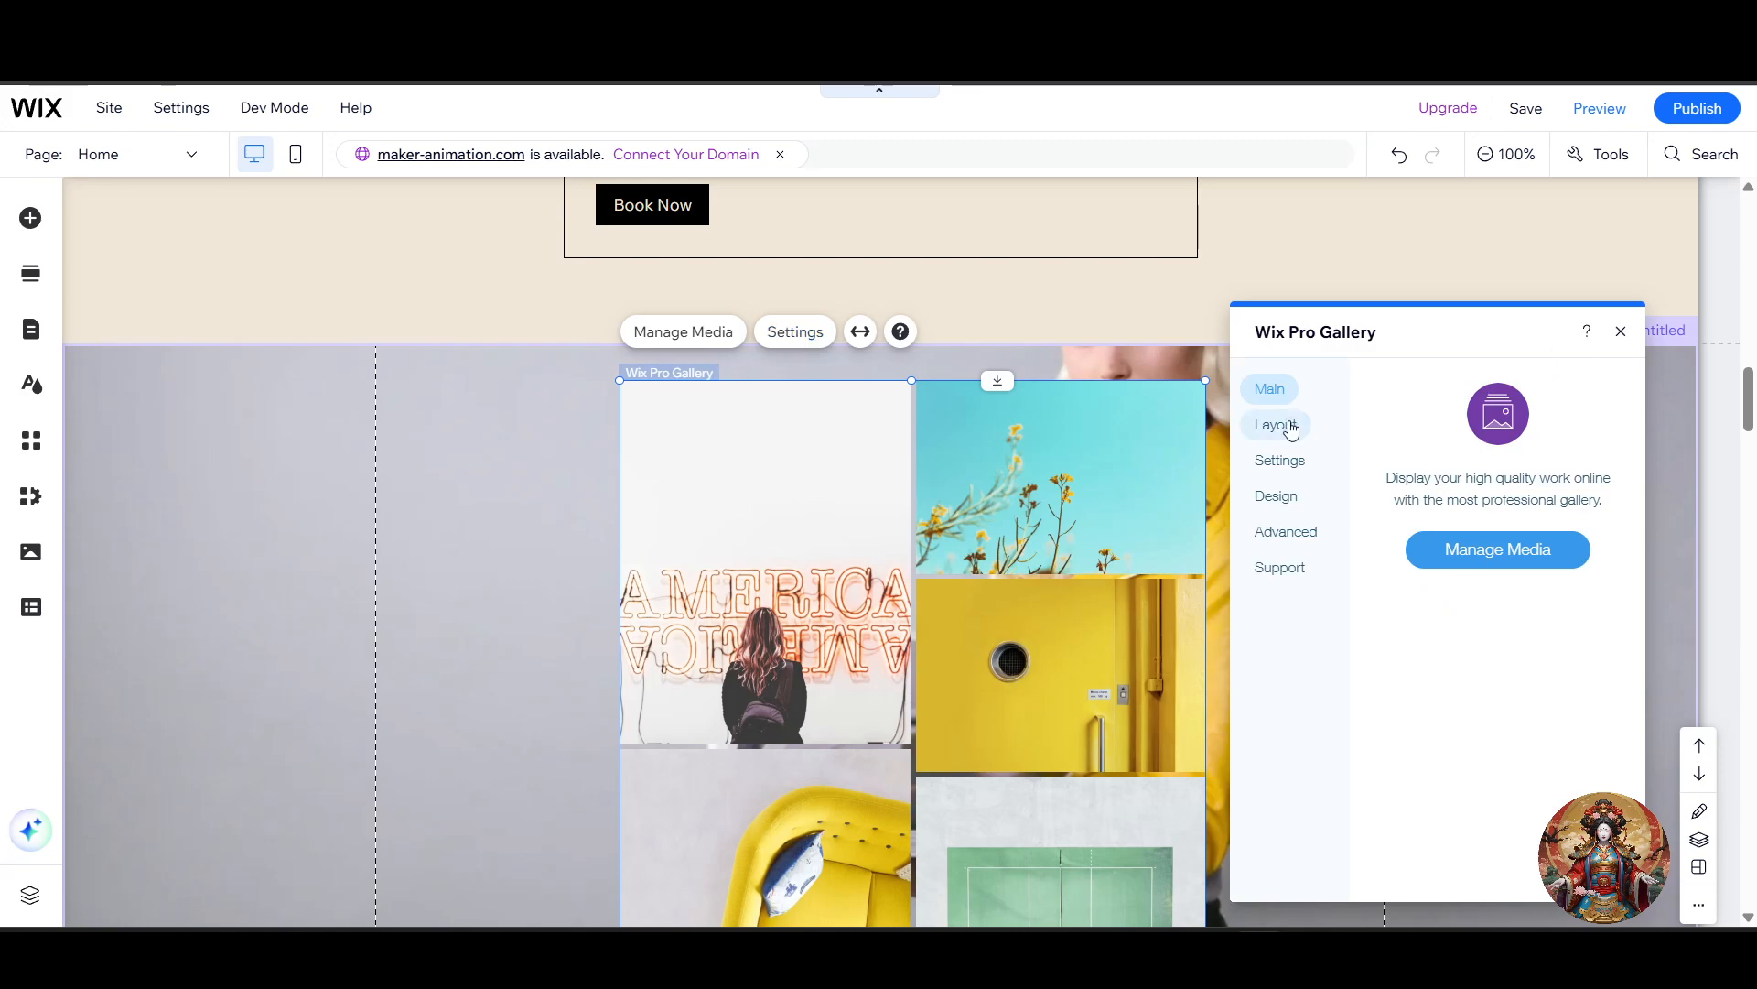
left_click(1290, 427)
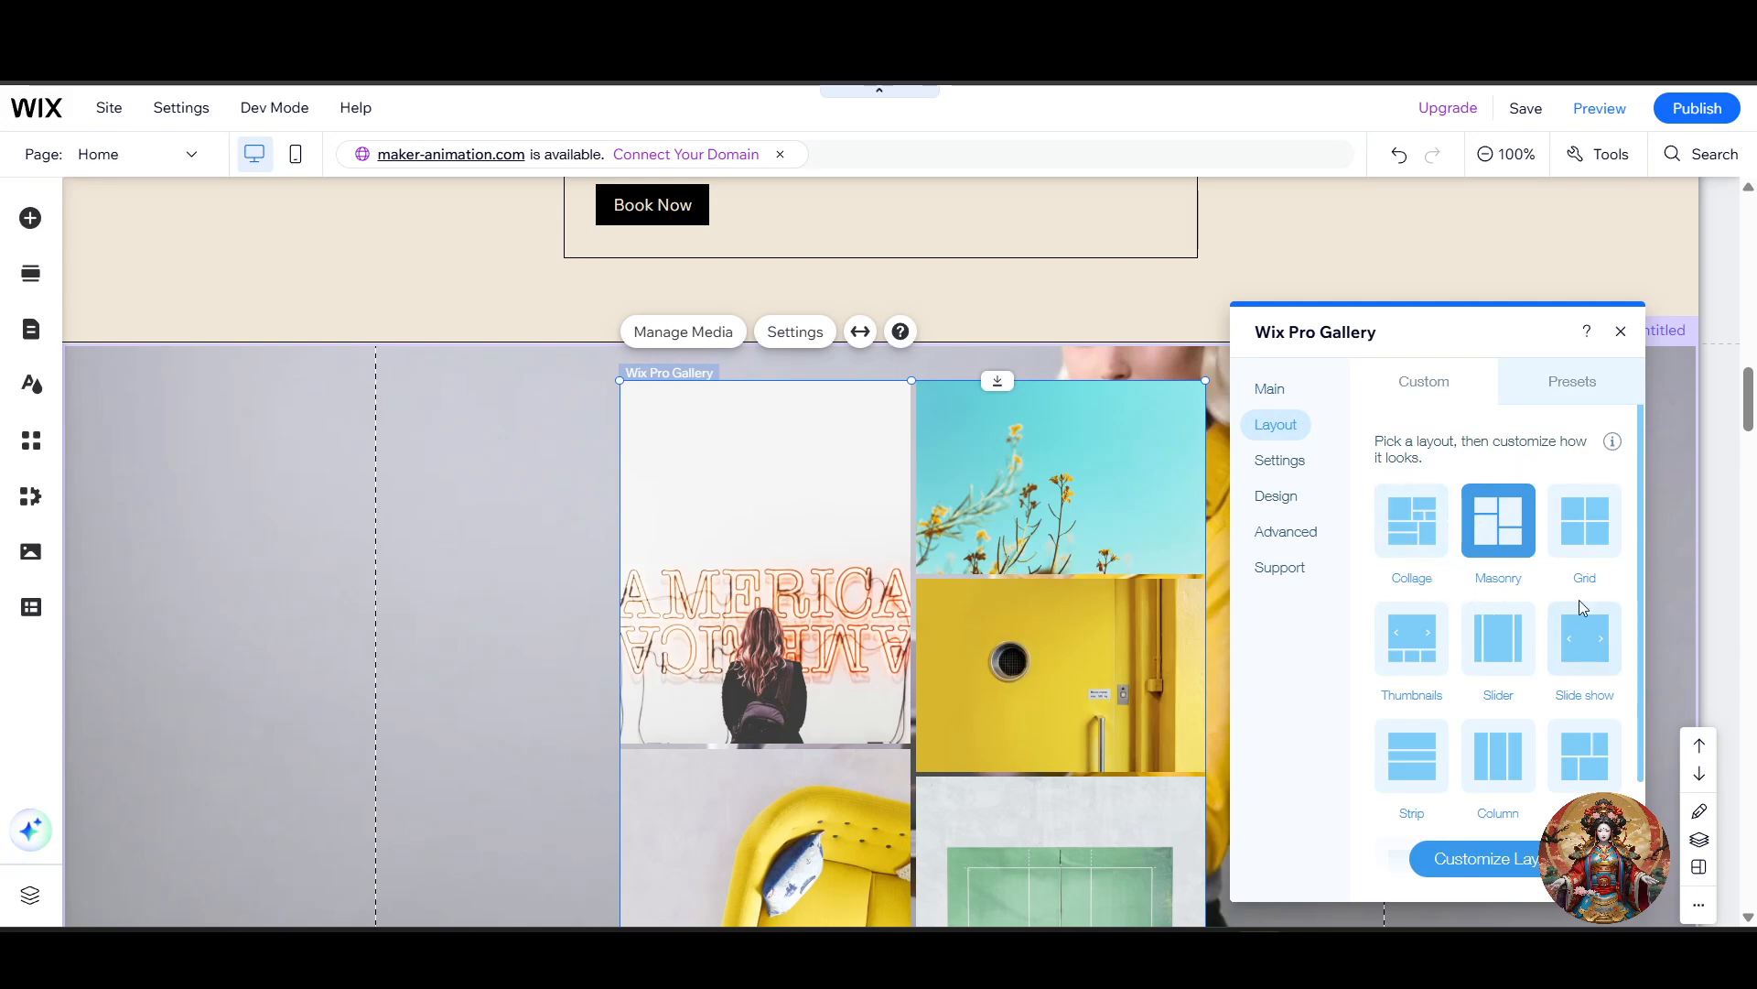
scroll(1576, 604, "down", 3)
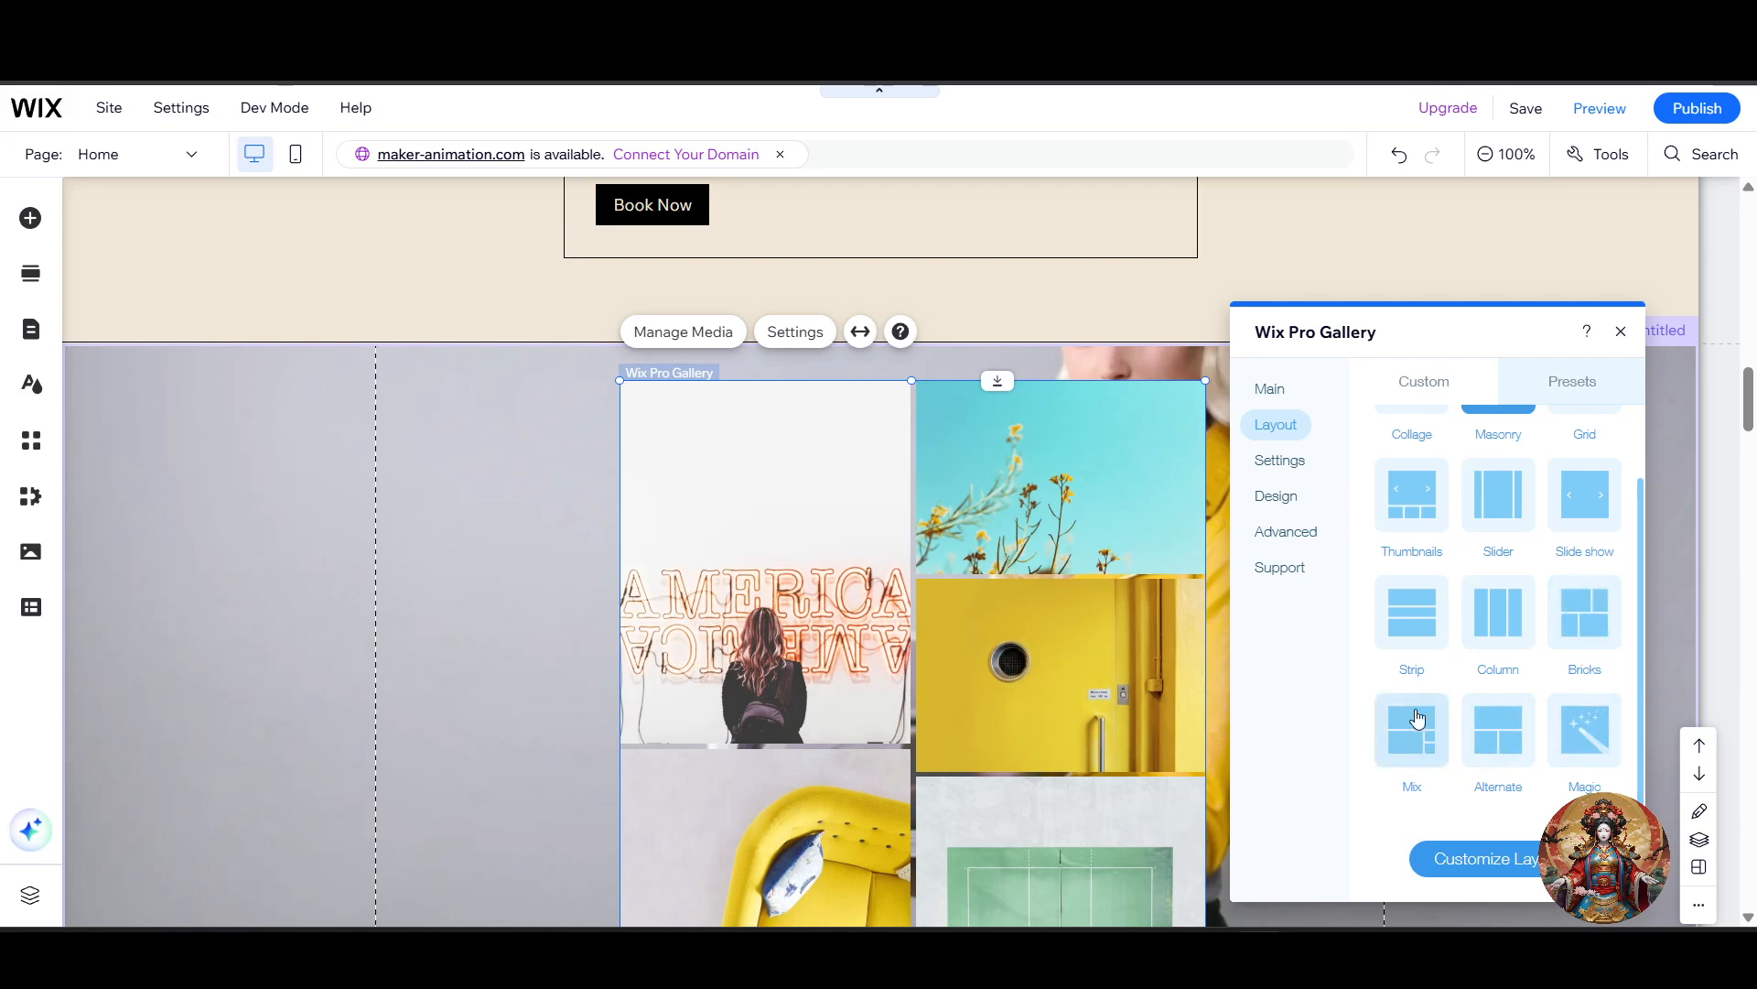
scroll(1428, 696, "up", 3)
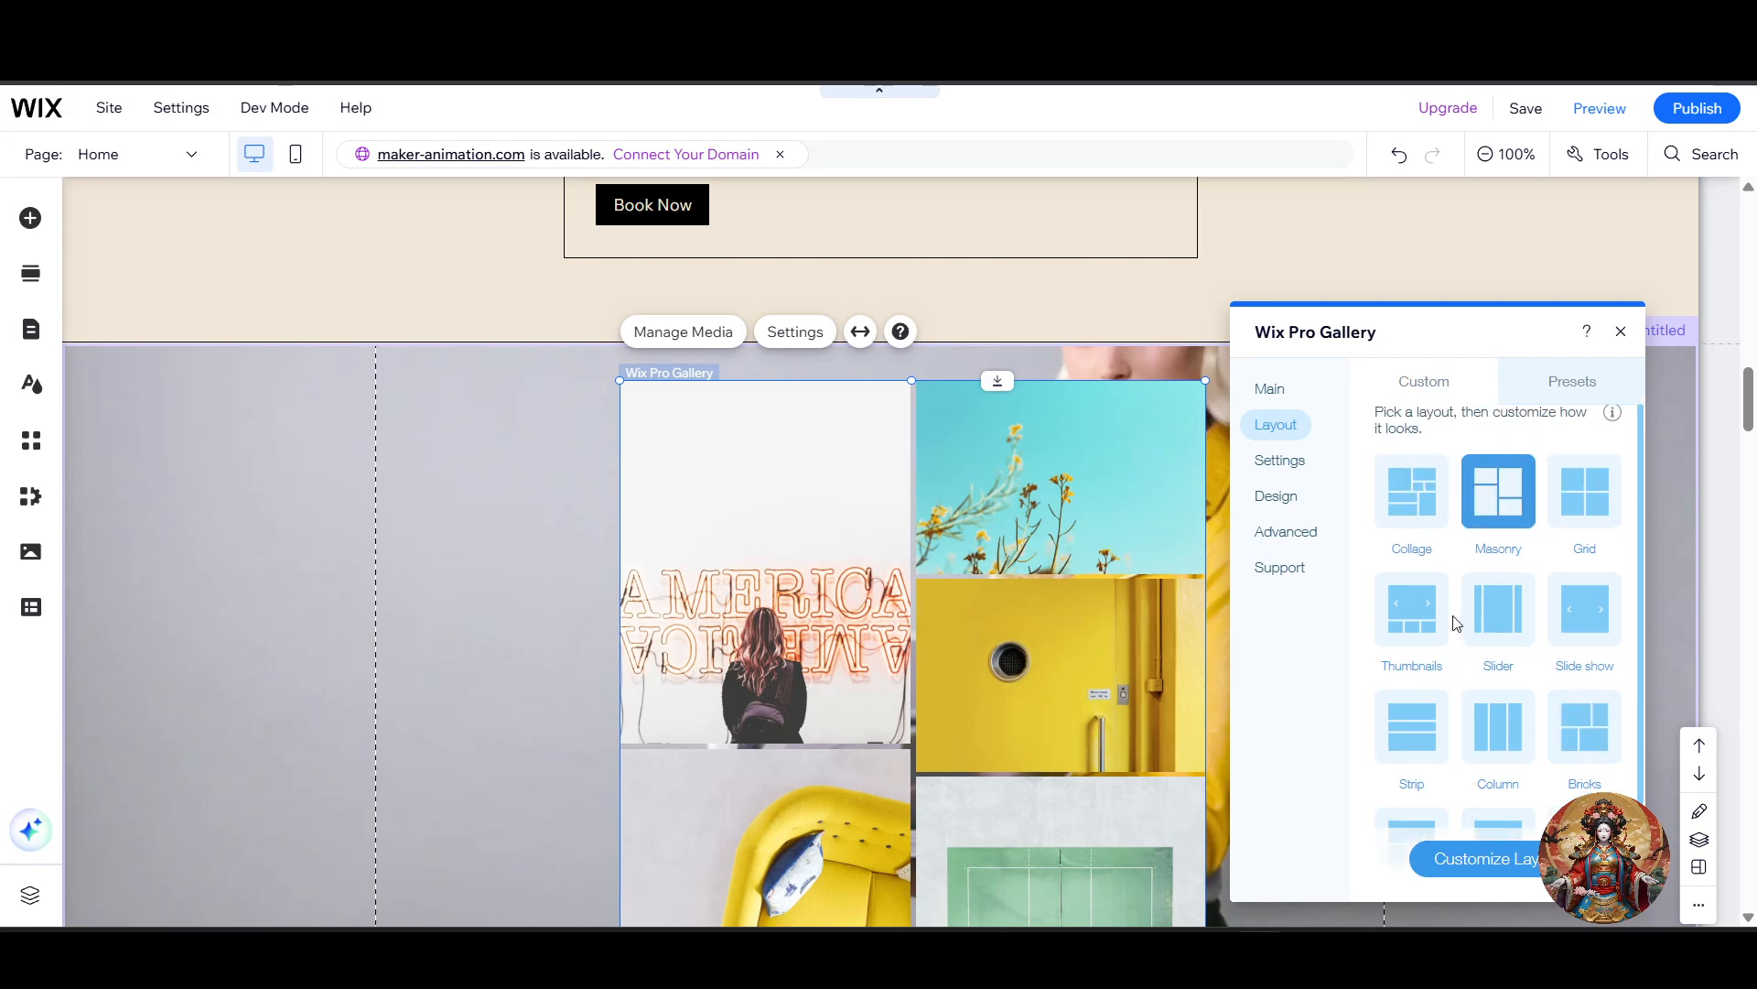
Step: Try the Grid layout and the Slide show layout on the gallery
left_click(1571, 504)
scroll(972, 430, "down", 1)
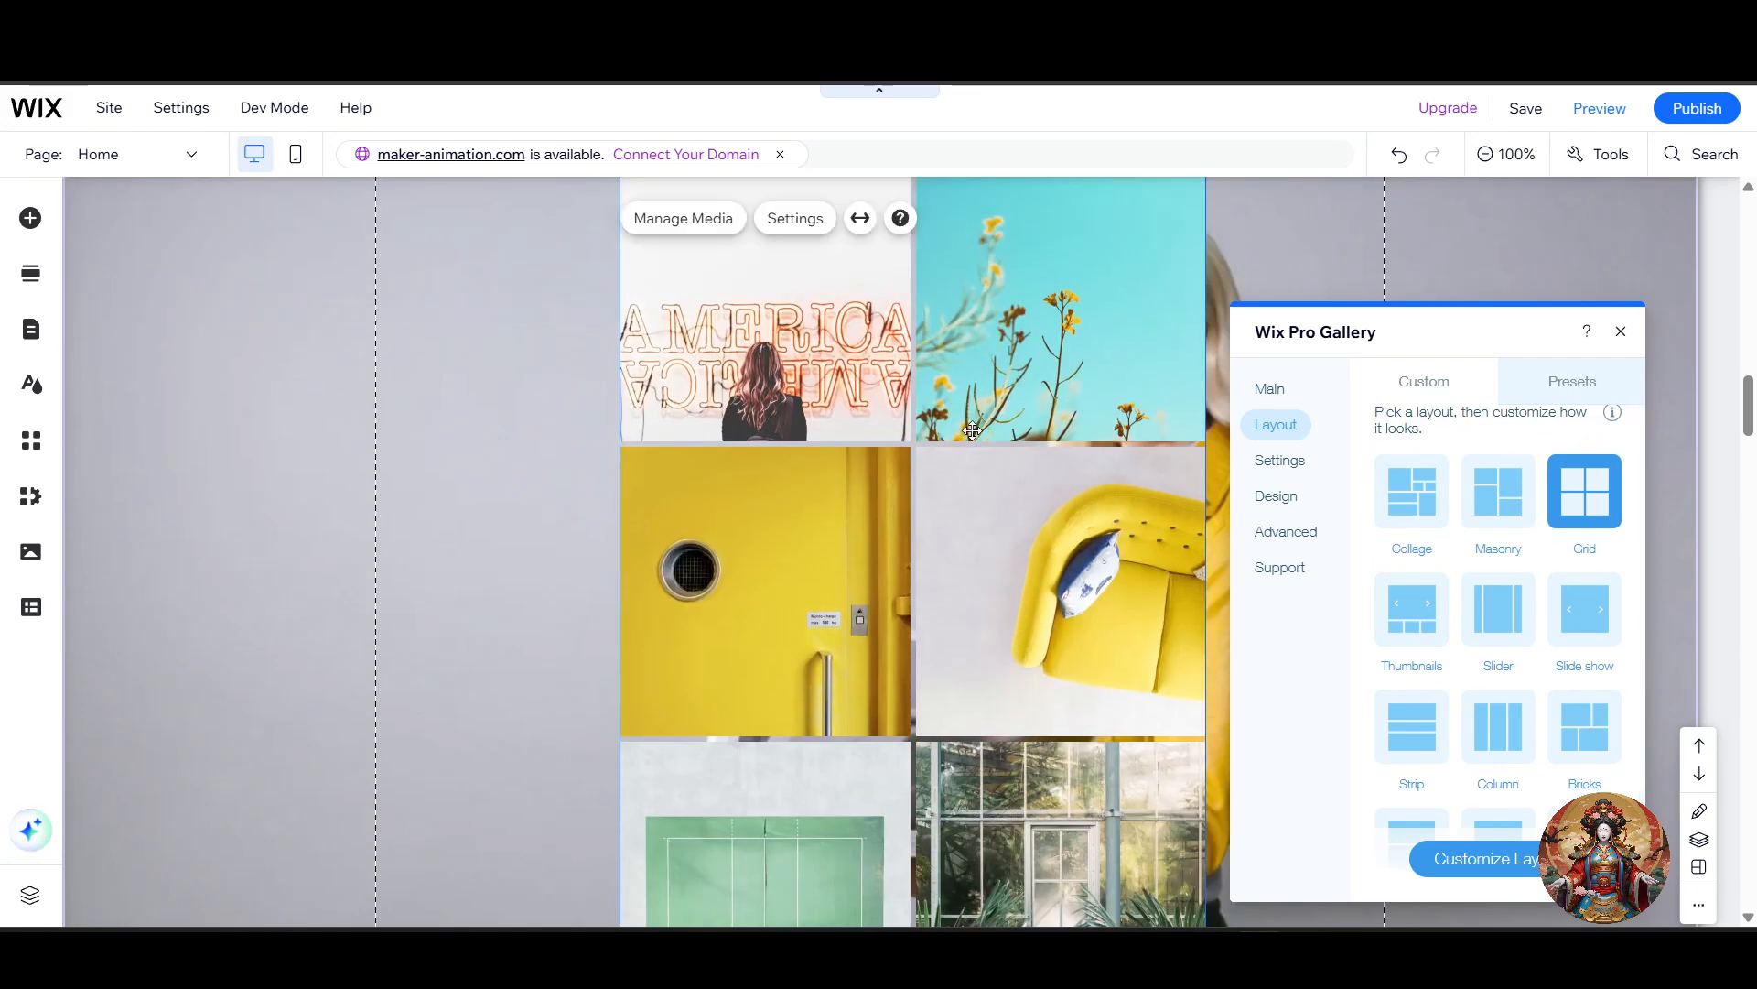
scroll(1567, 569, "up", 1)
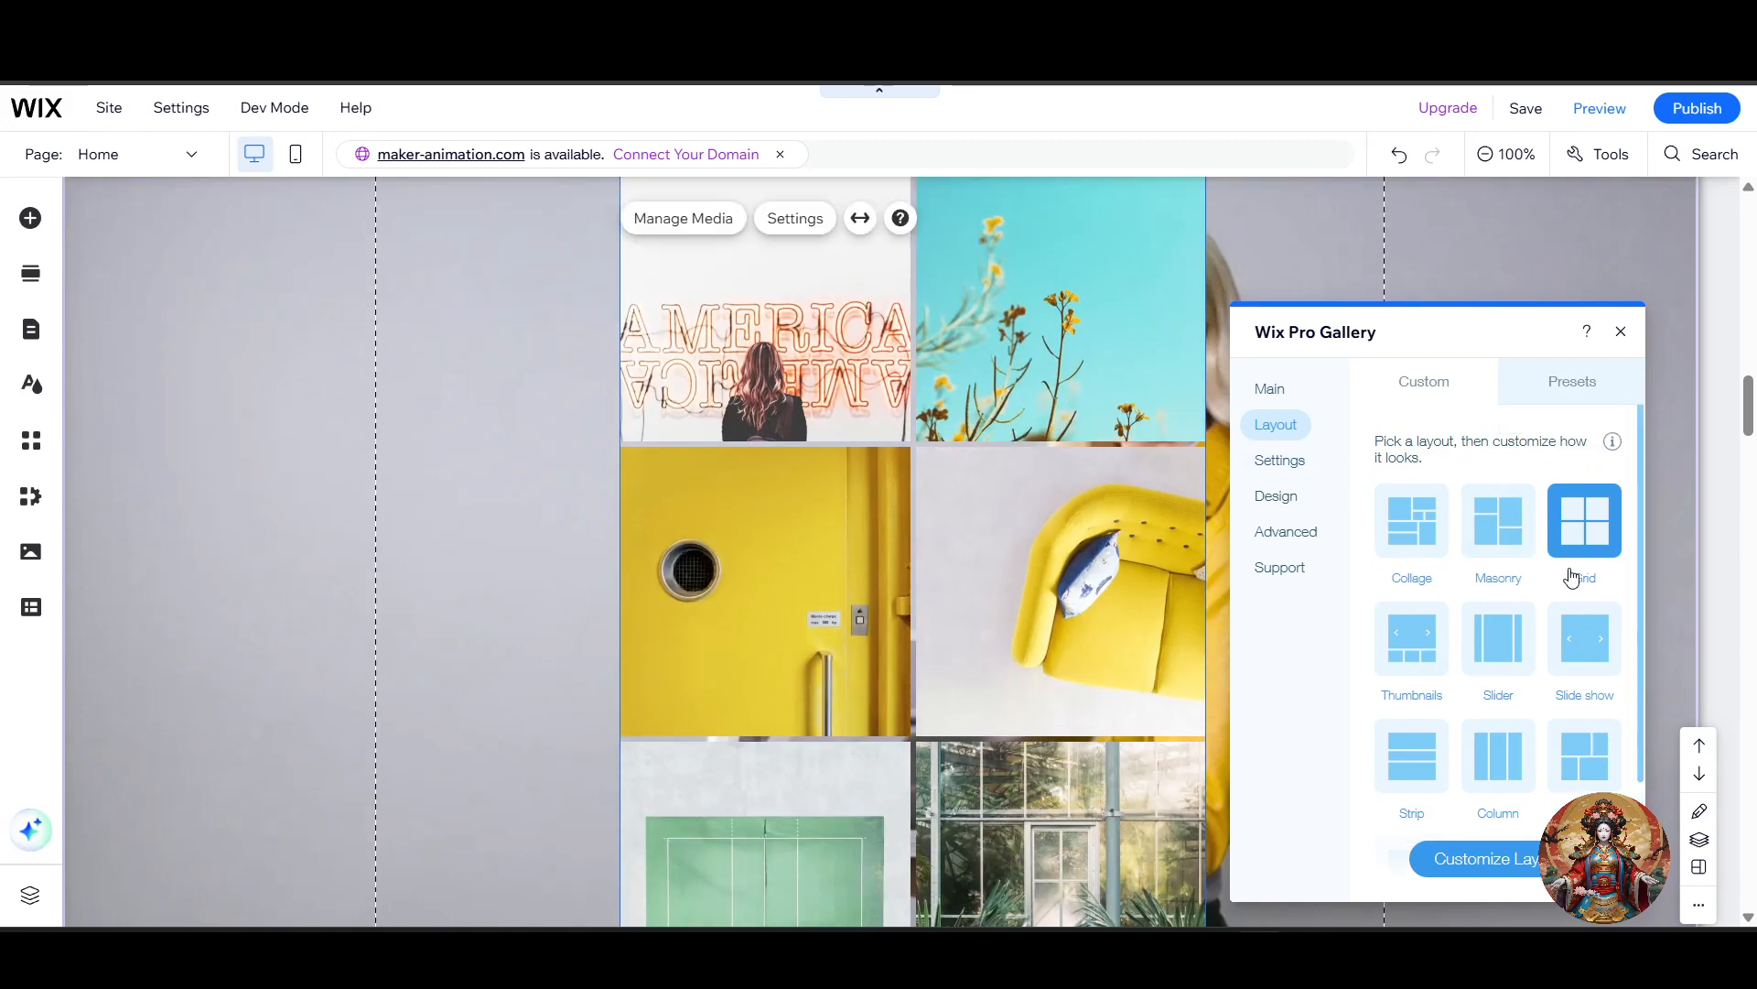
scroll(1574, 568, "down", 3)
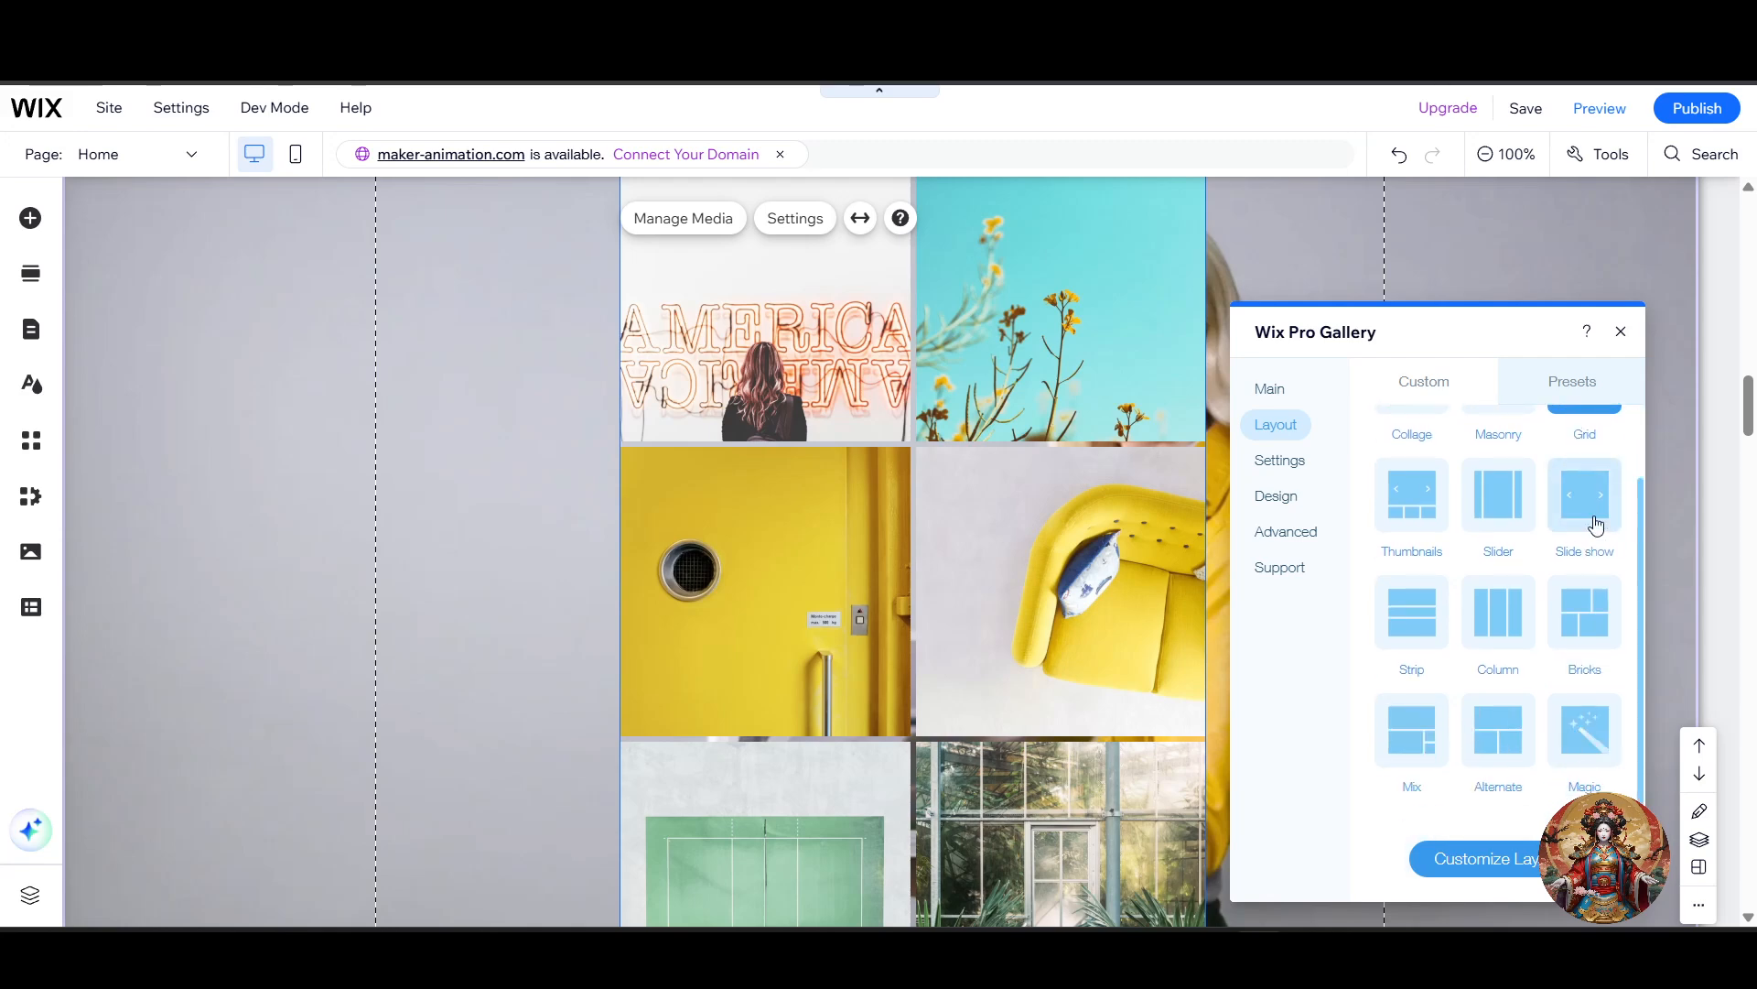
left_click(1588, 507)
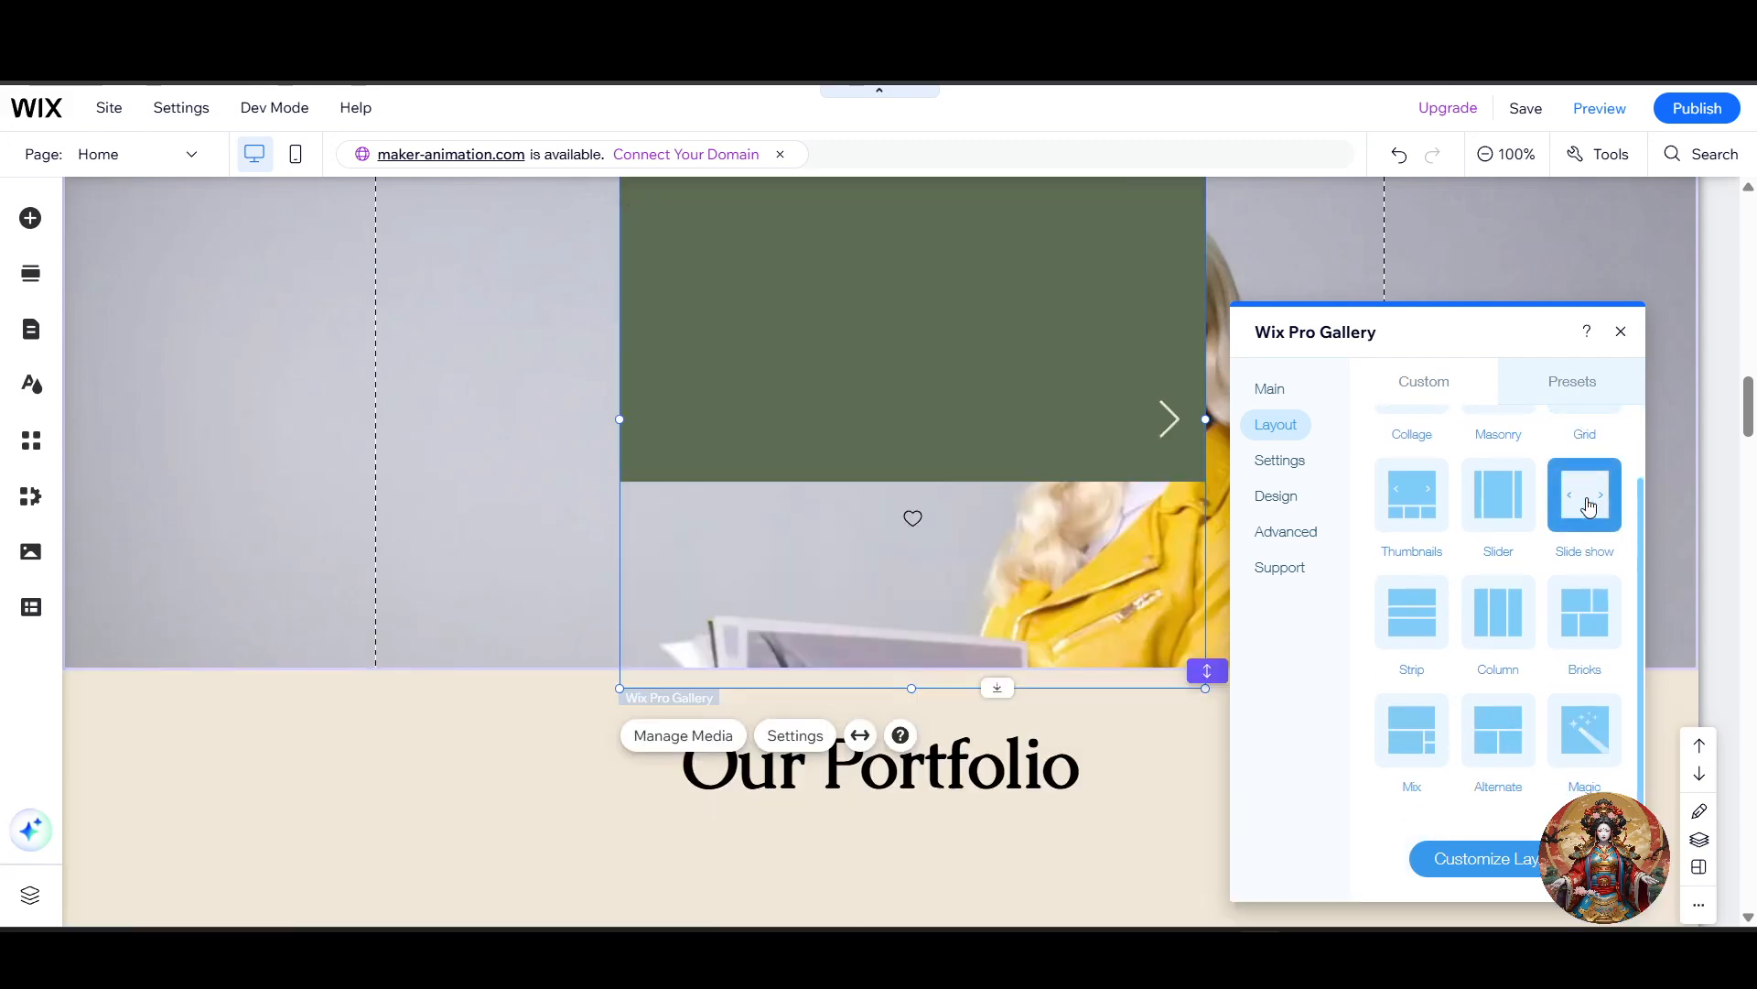
scroll(1196, 584, "down", 1)
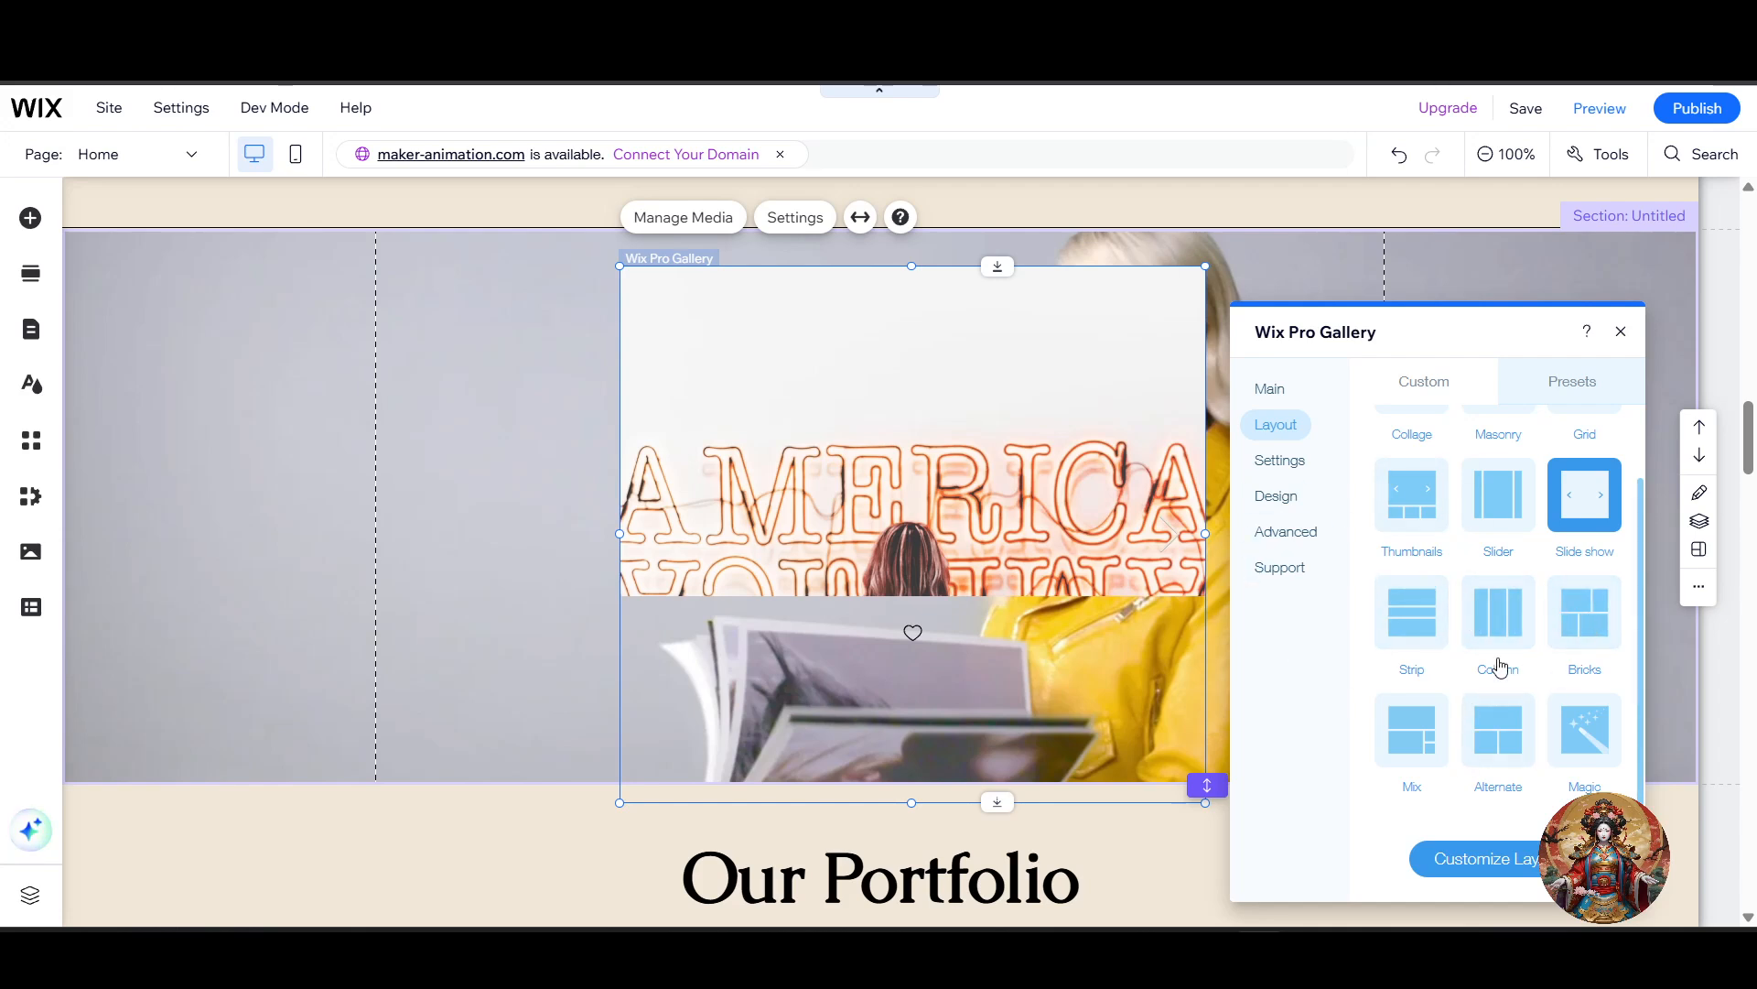
Step: Try the Magic, Column and Grid layouts on the gallery one after another
scroll(1501, 667, "up", 2)
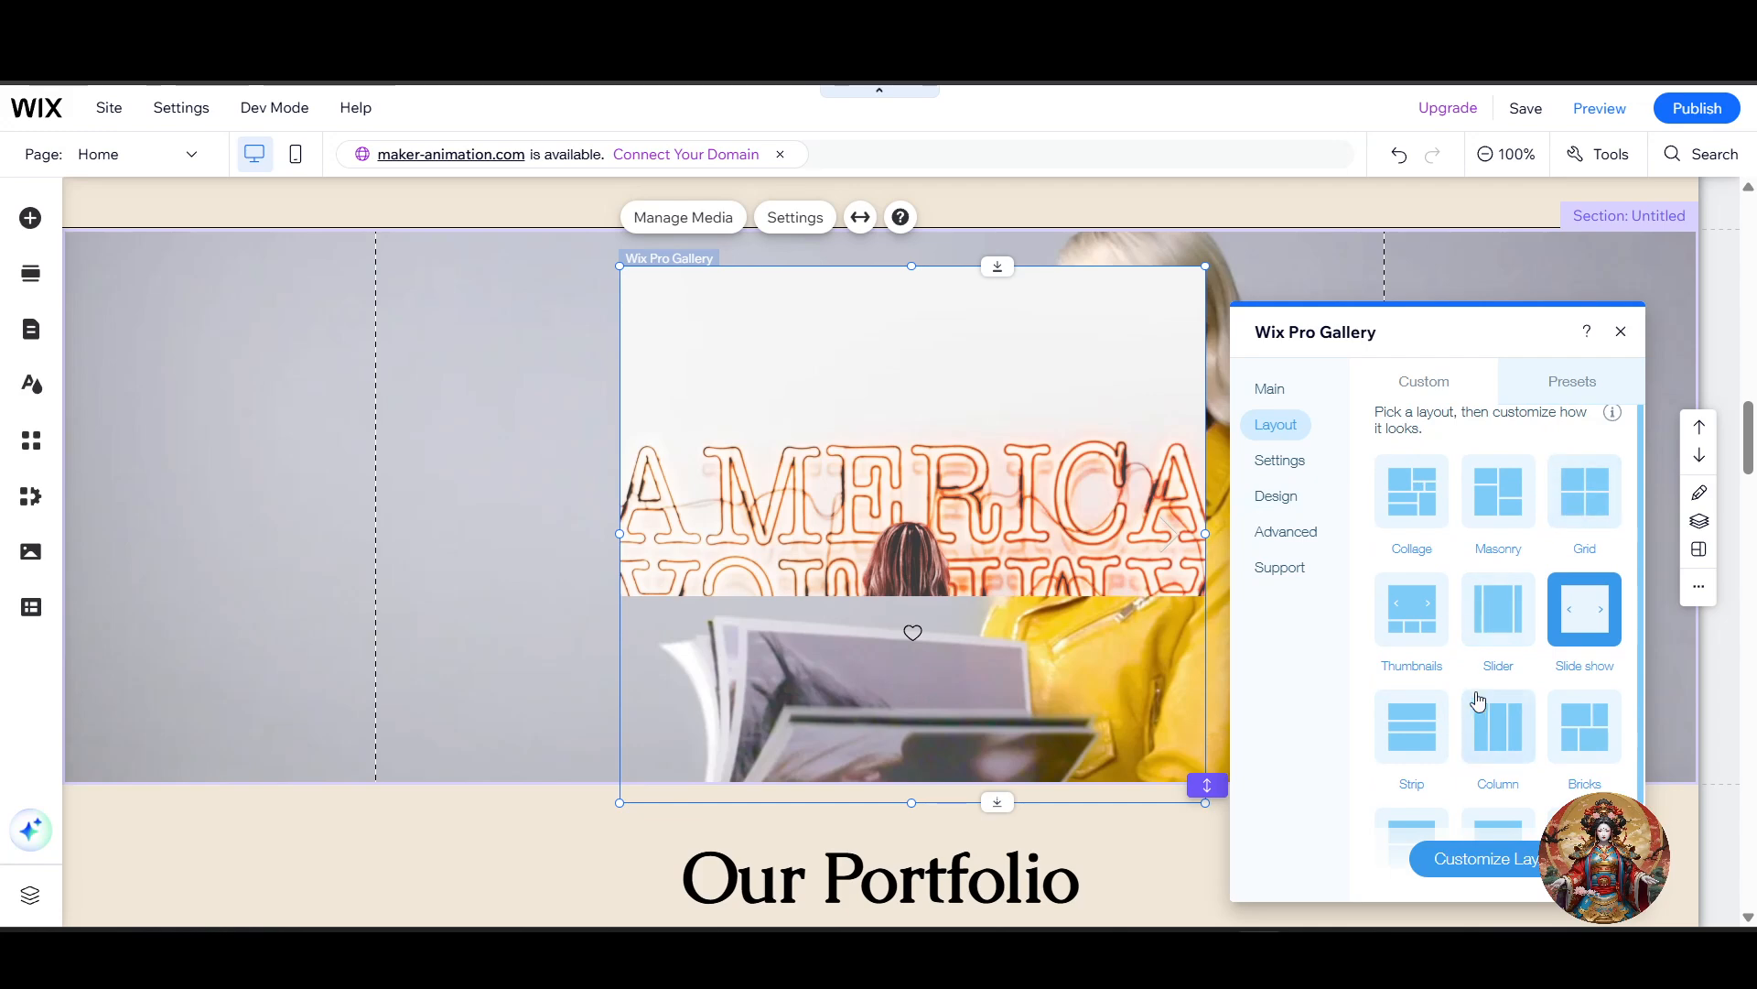
scroll(1469, 710, "down", 2)
left_click(1594, 756)
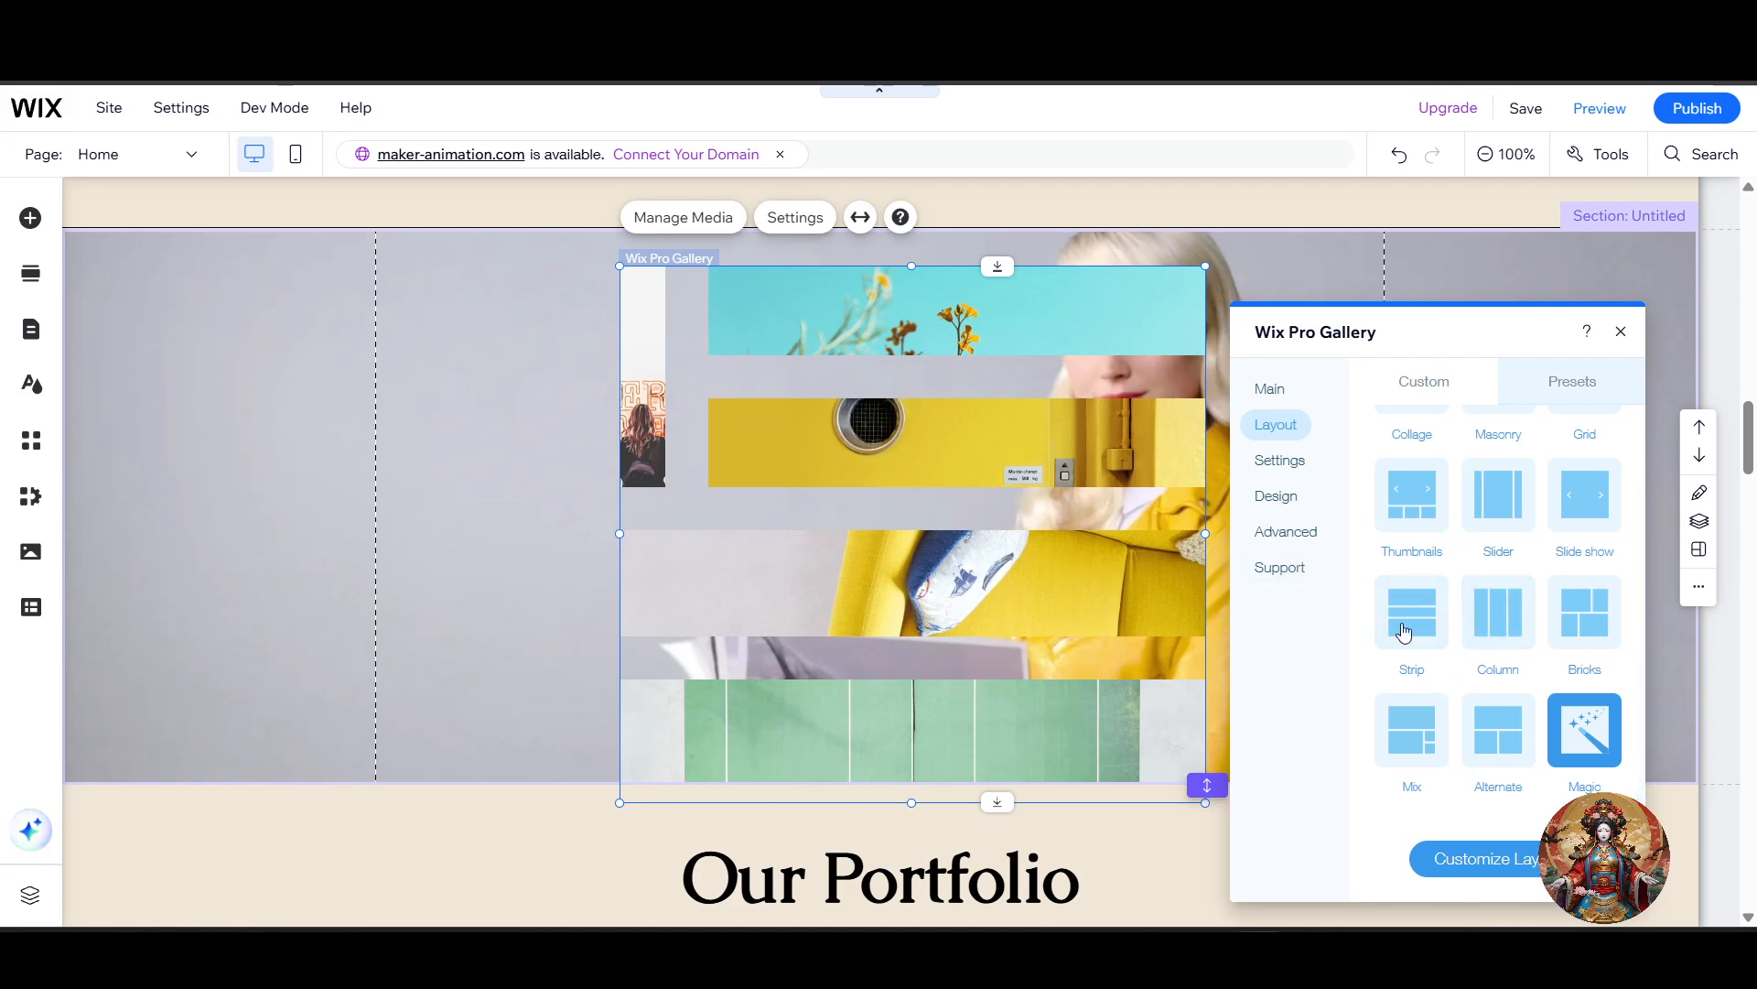
left_click(1492, 625)
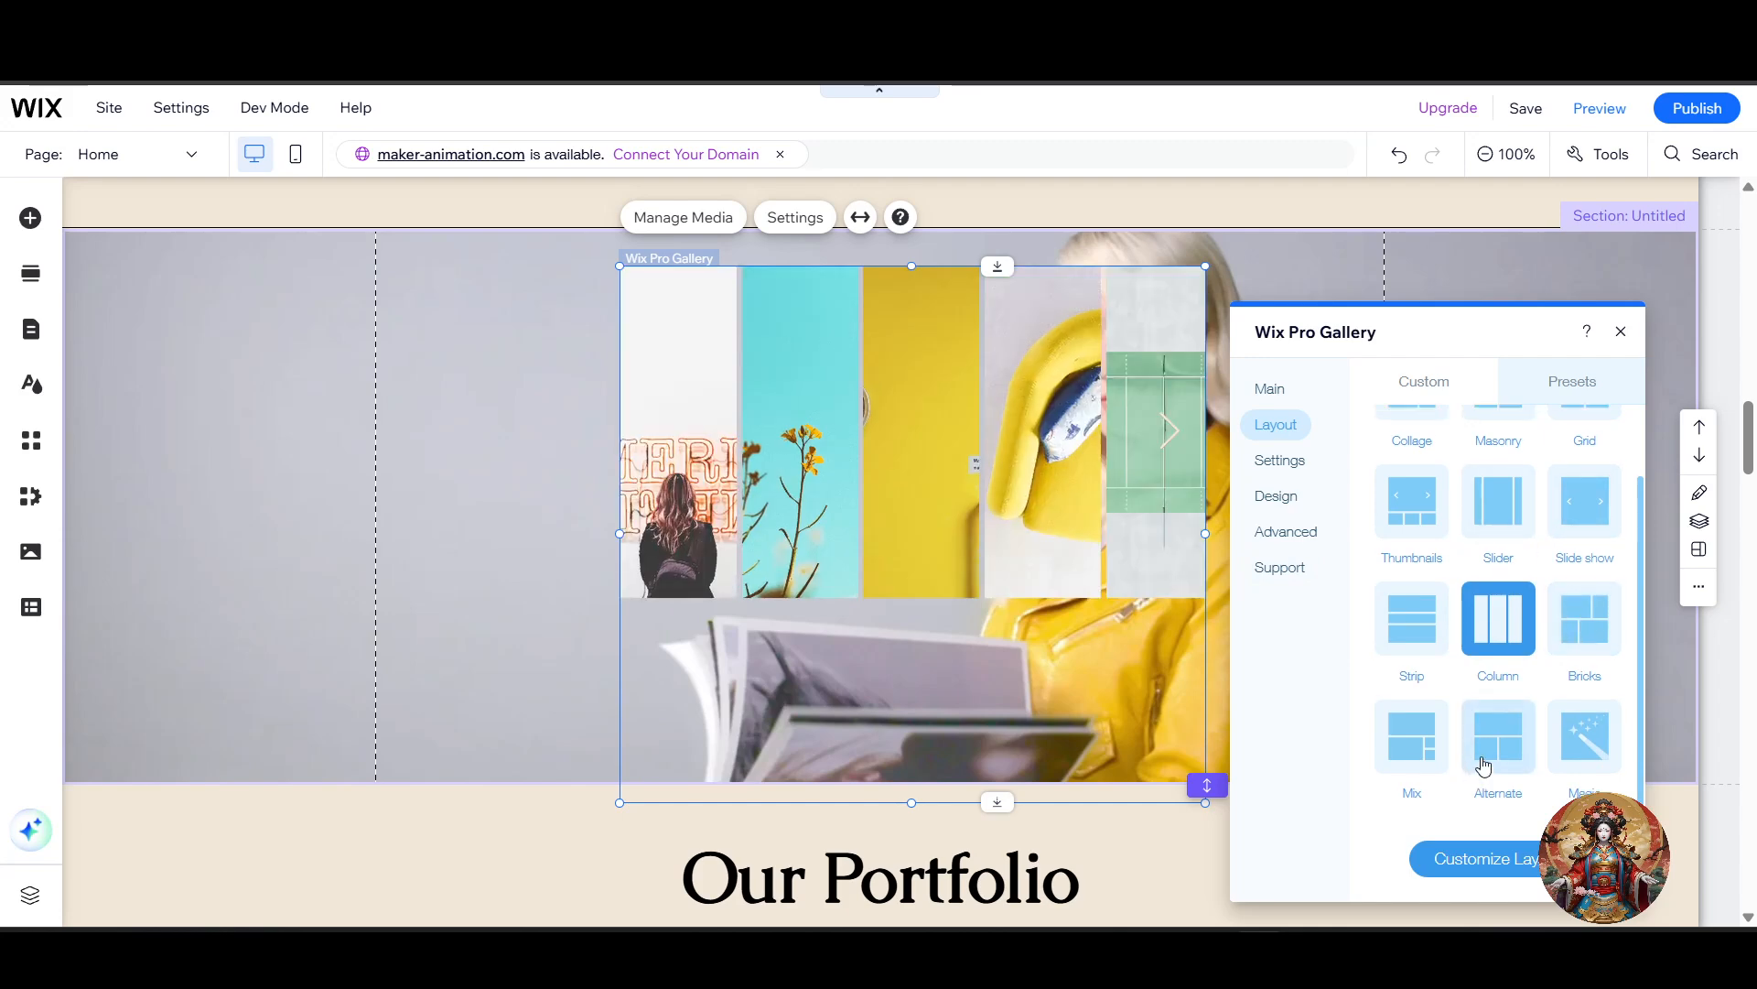
scroll(1510, 640, "up", 2)
left_click(1594, 521)
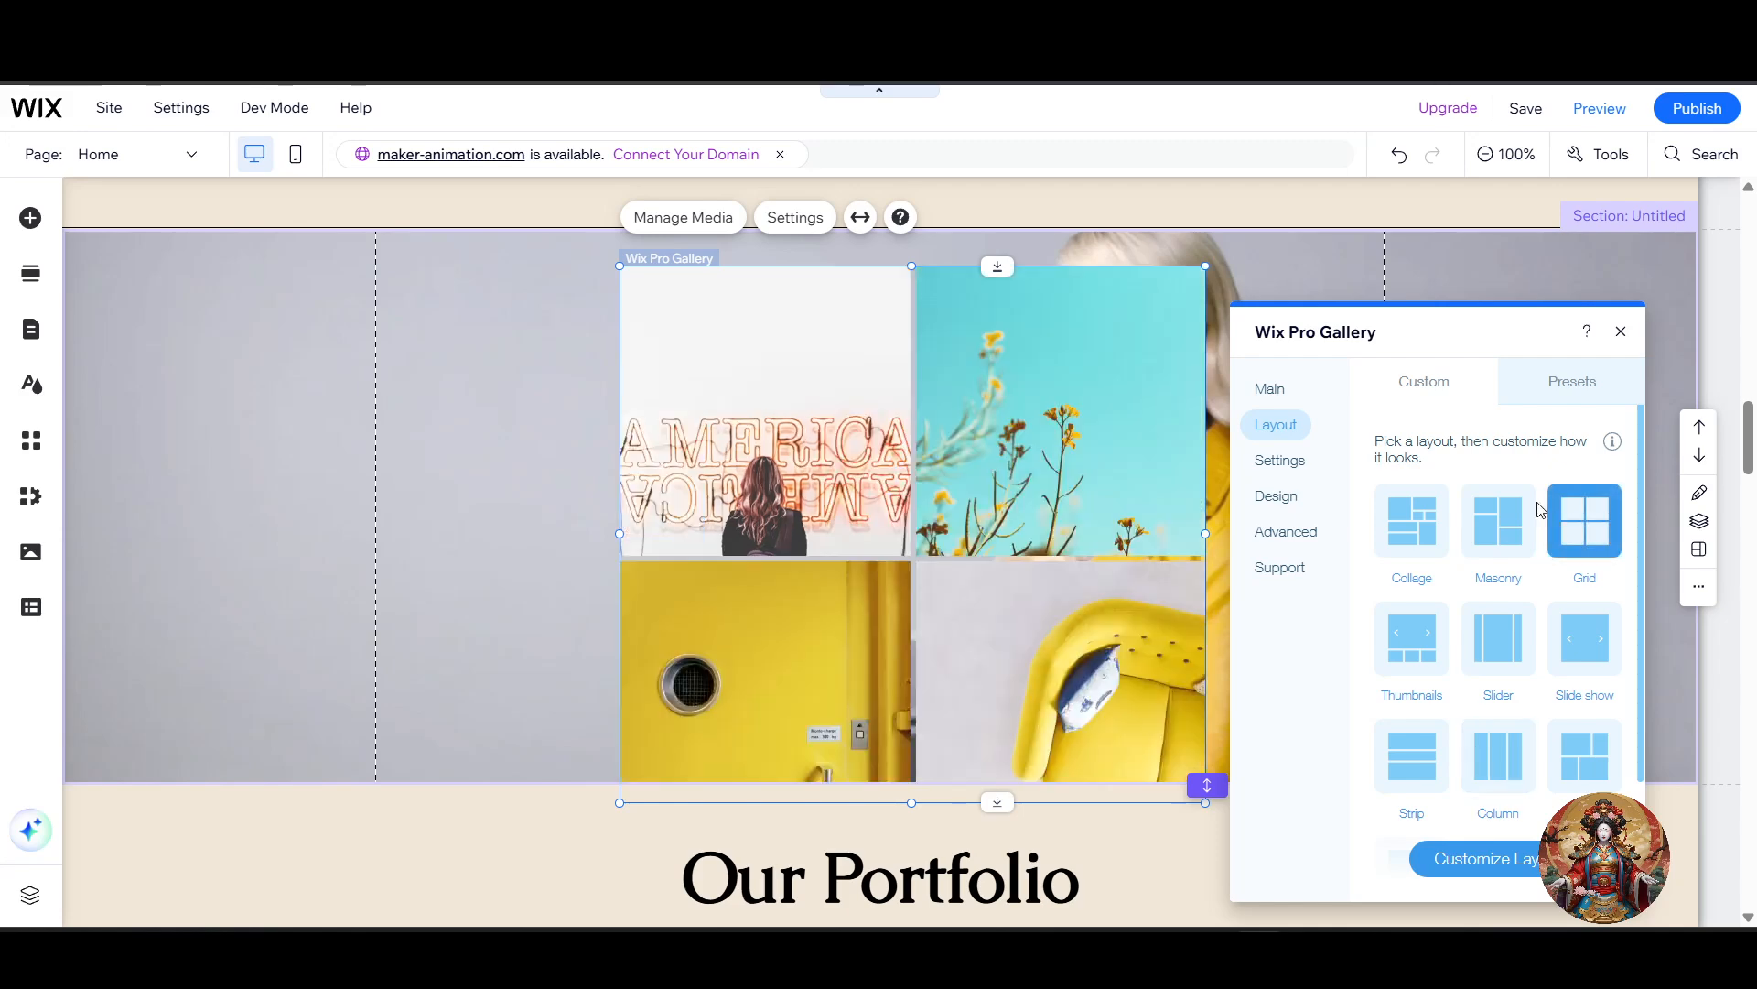
Step: Set the gallery to the Masonry layout and open its layout customization options
left_click(1499, 514)
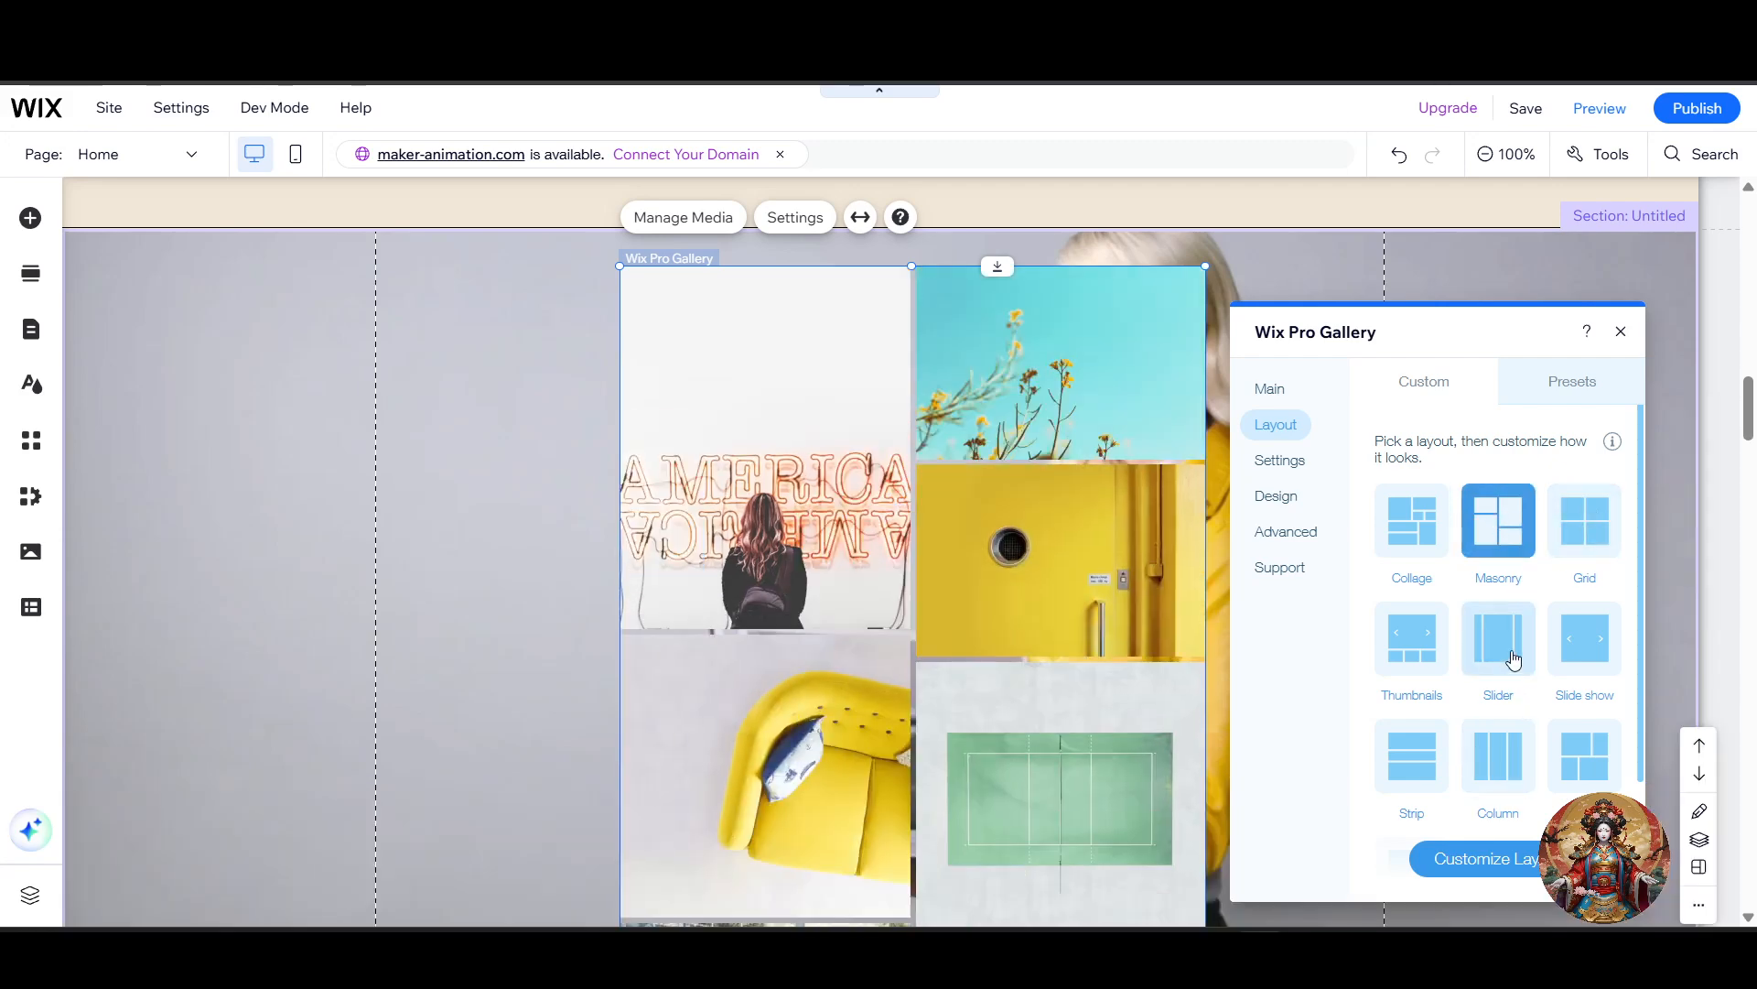
scroll(1073, 640, "down", 5)
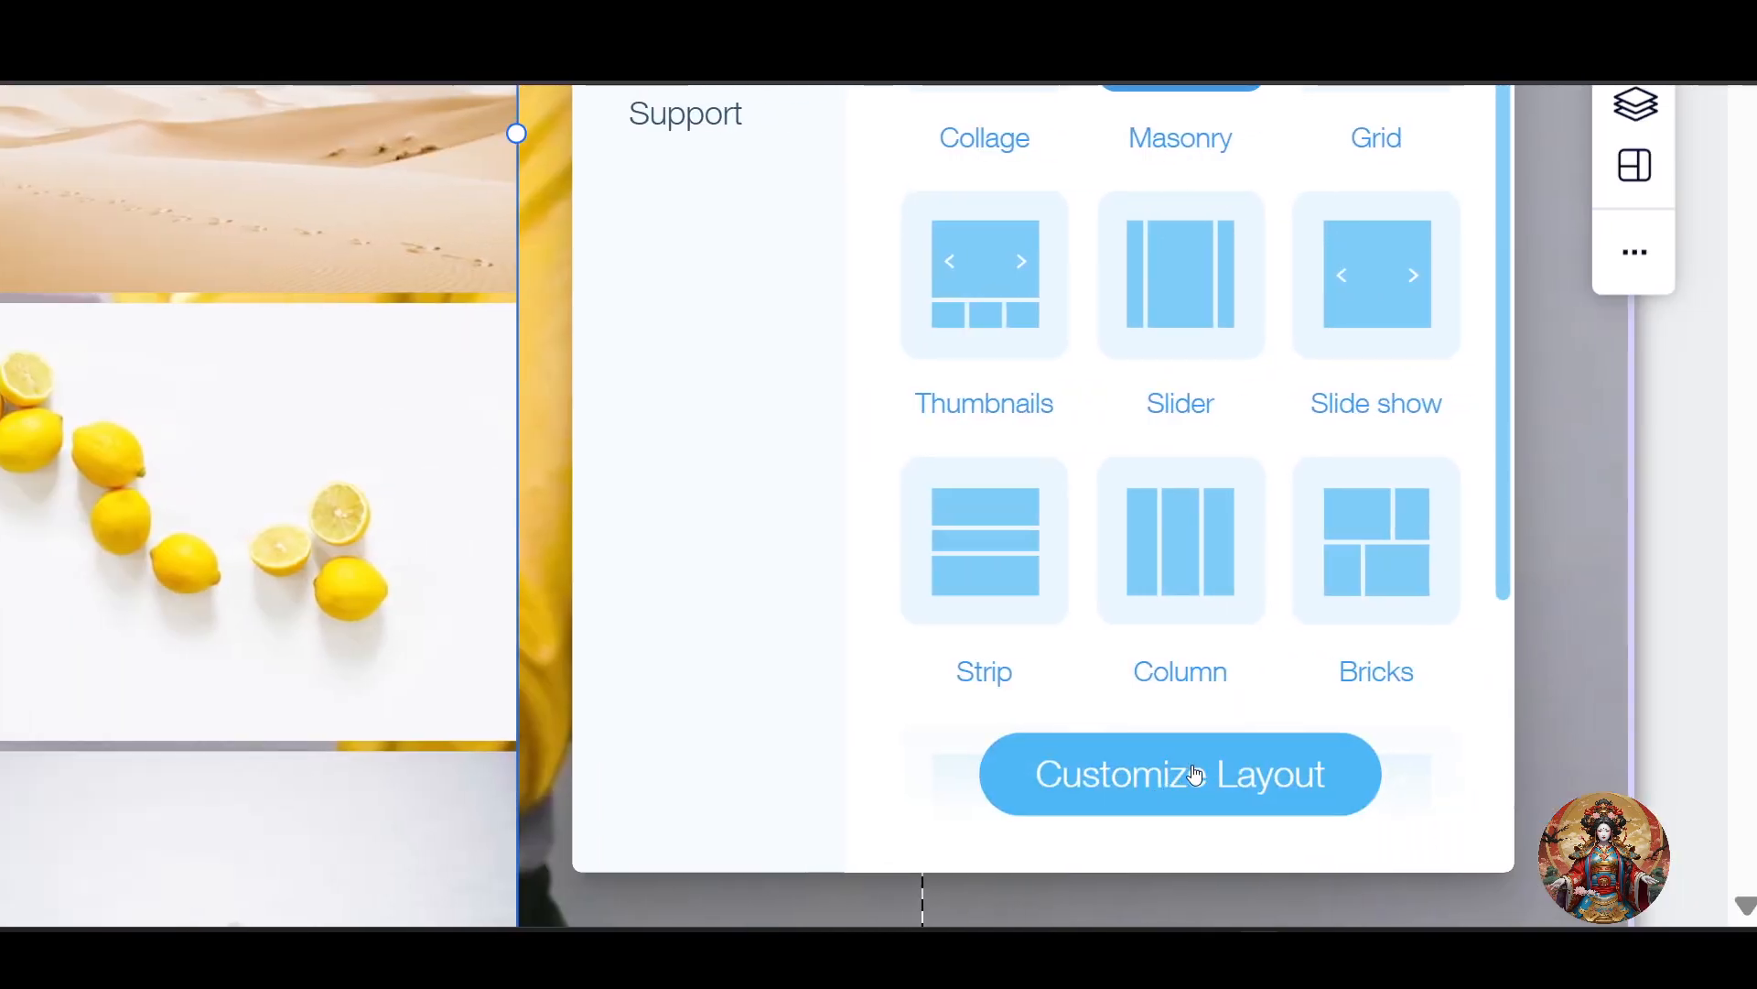
left_click(1195, 774)
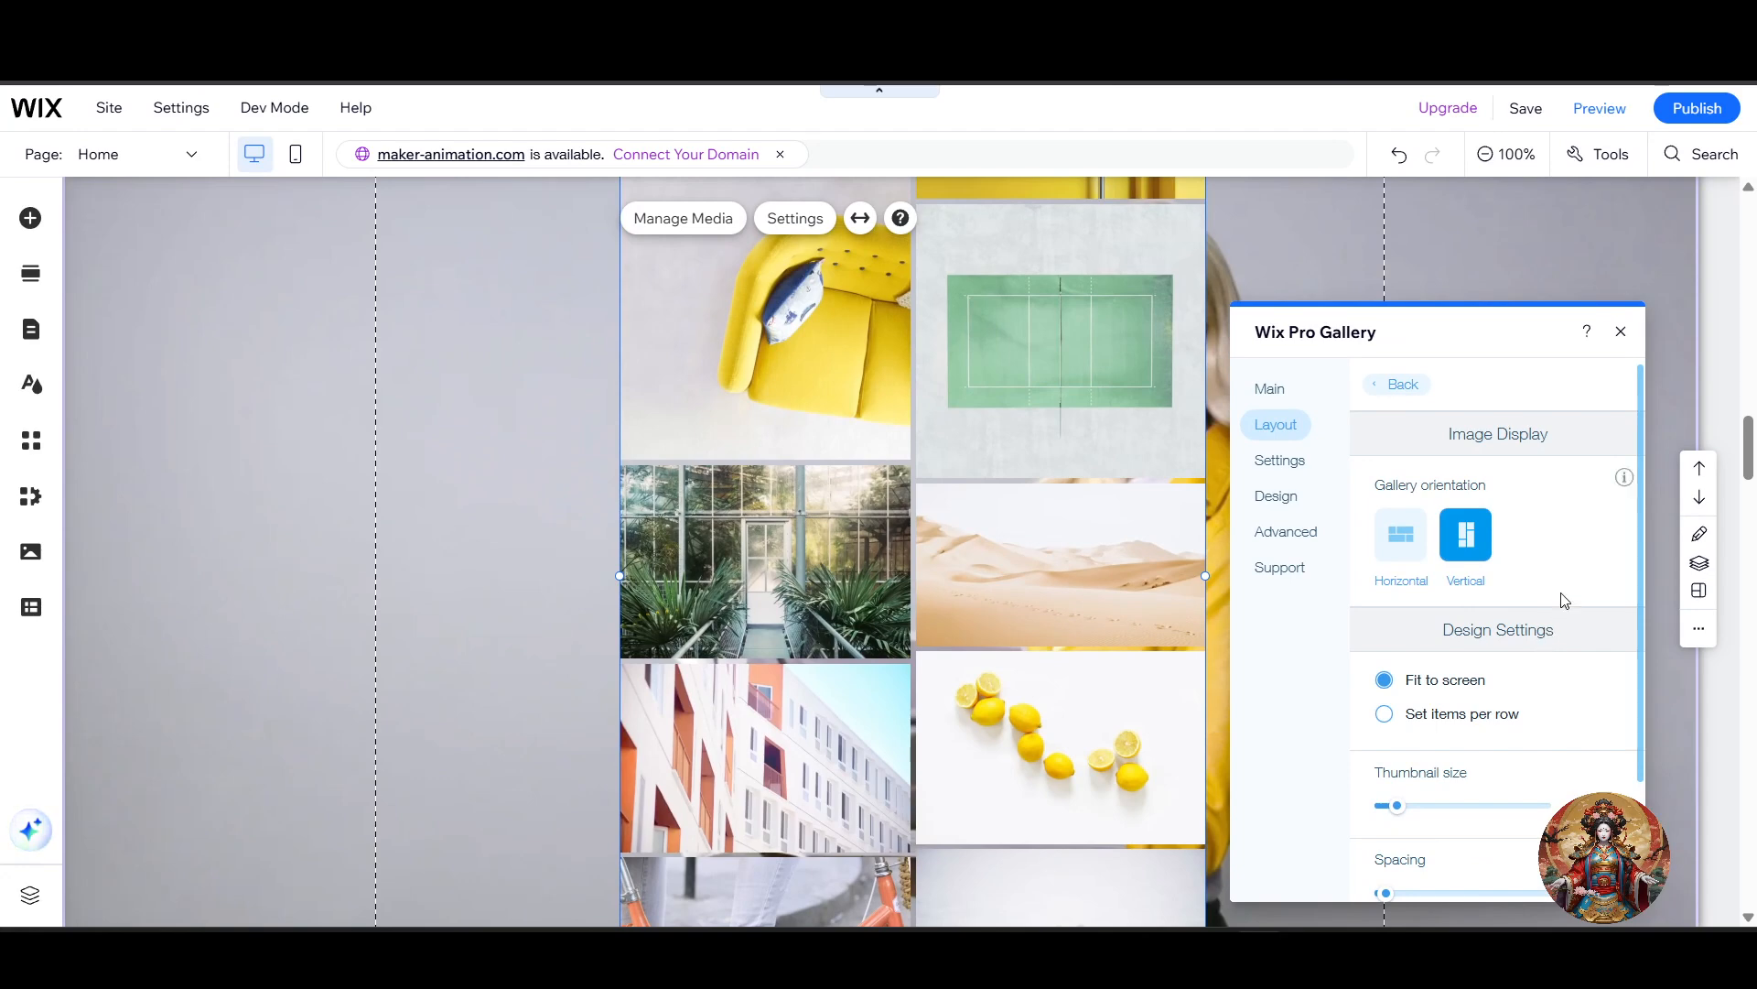
Step: Set the Masonry gallery's orientation to Horizontal and check how its images are arranged
scroll(1558, 601, "down", 1)
scroll(1560, 606, "up", 1)
mouse_move(1632, 479)
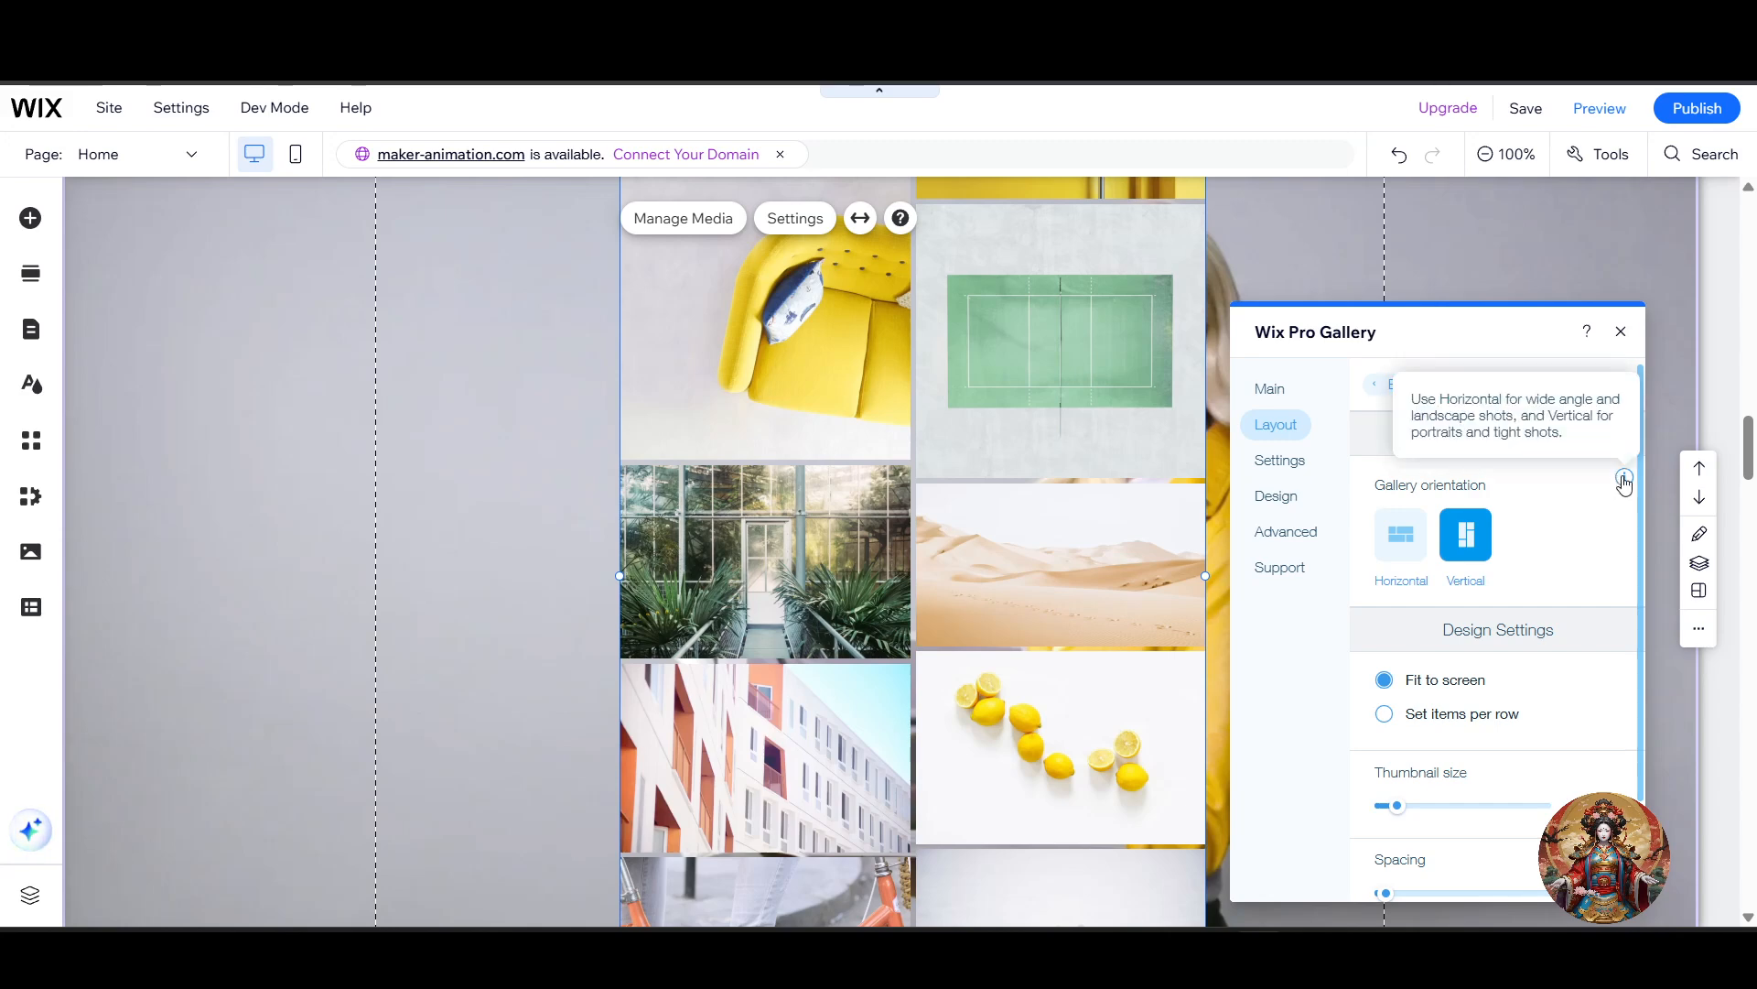
left_click(1412, 554)
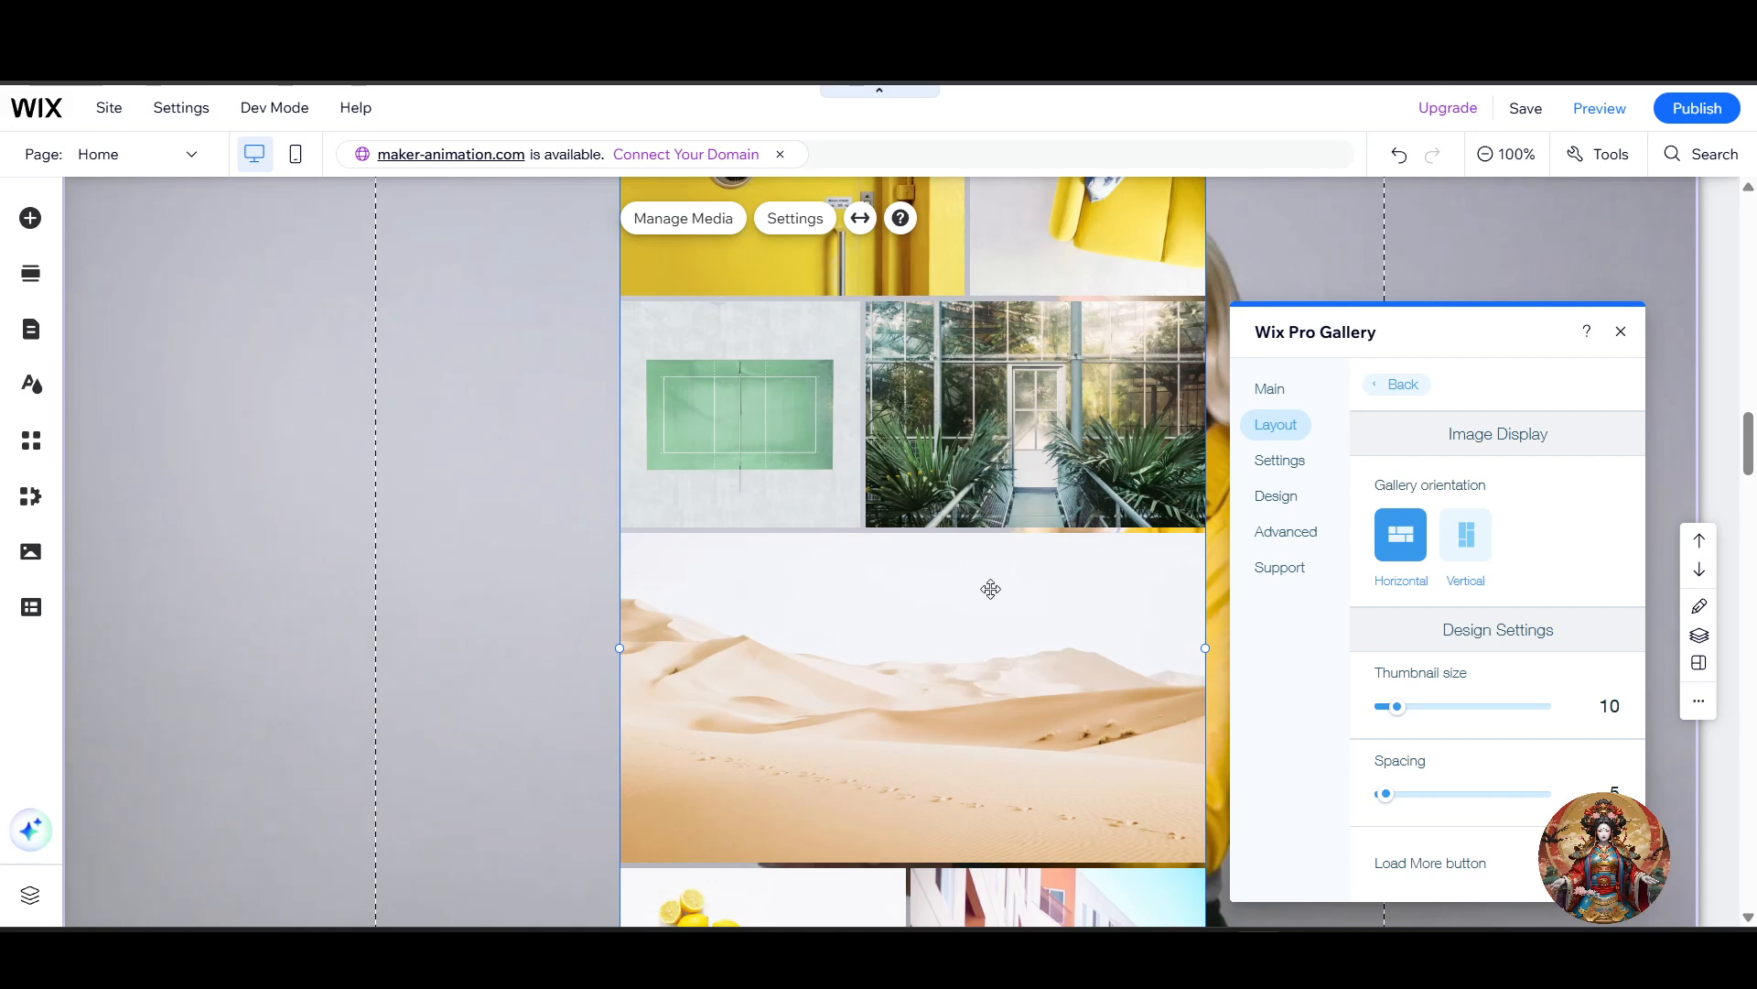
scroll(1110, 658, "up", 3)
scroll(1108, 678, "down", 3)
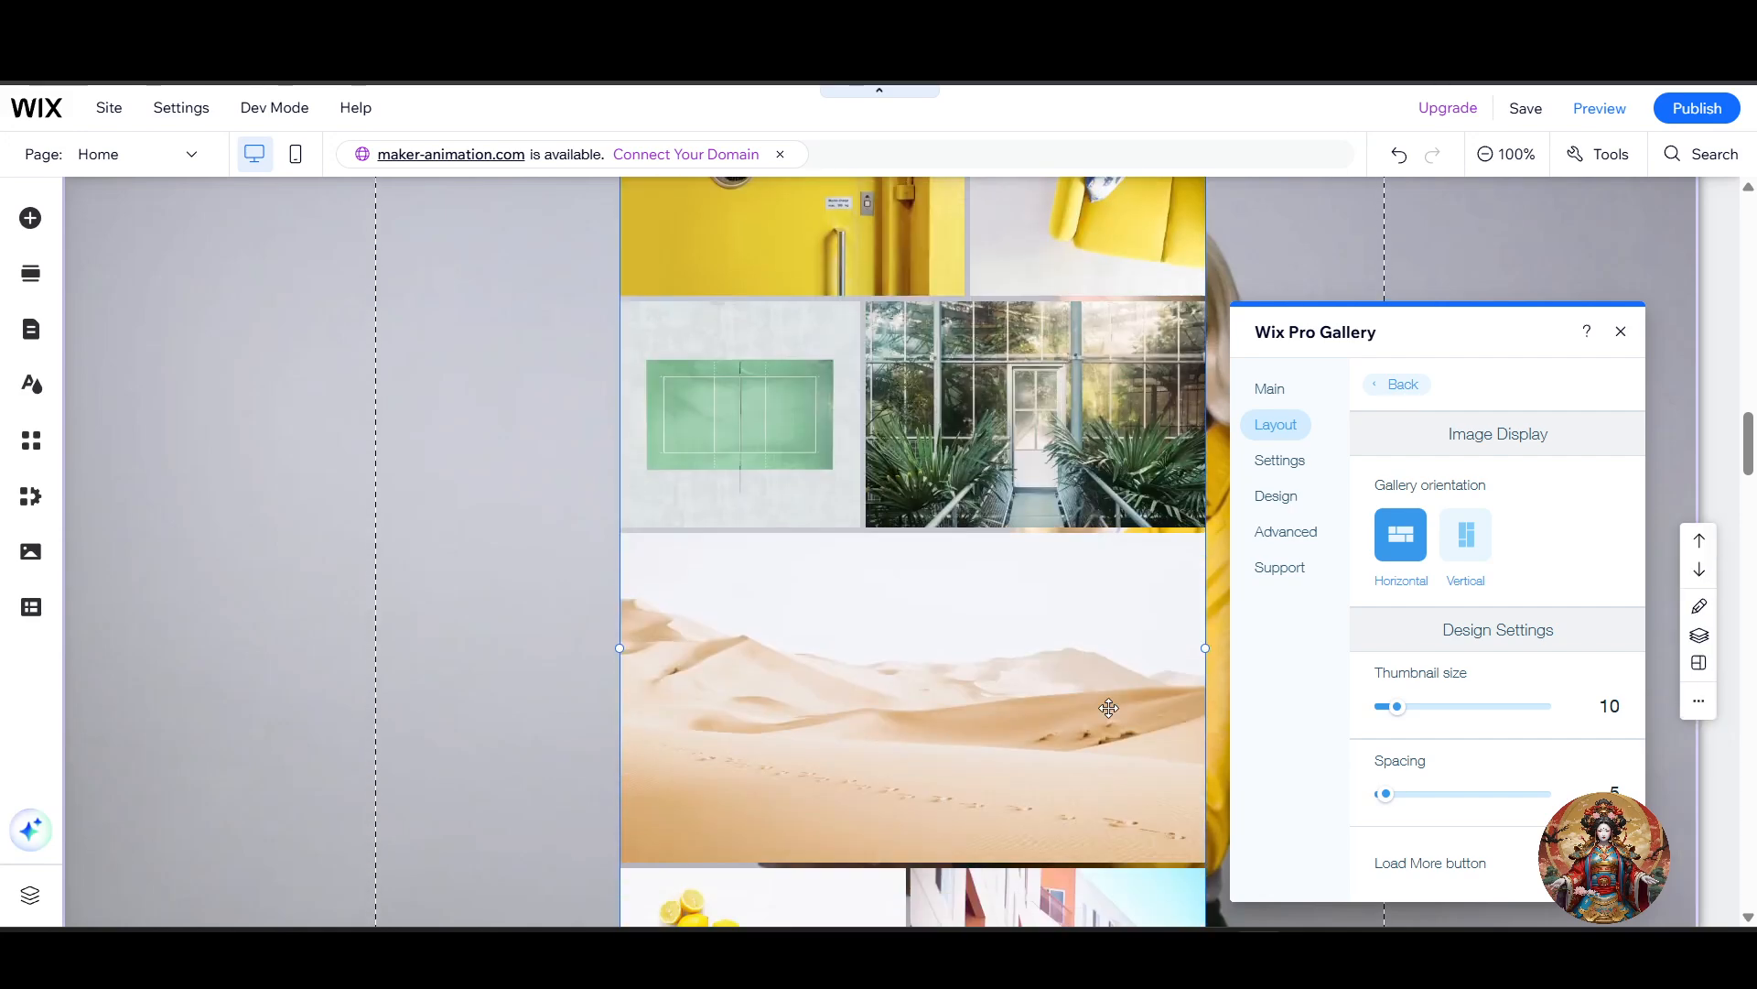
scroll(927, 652, "down", 5)
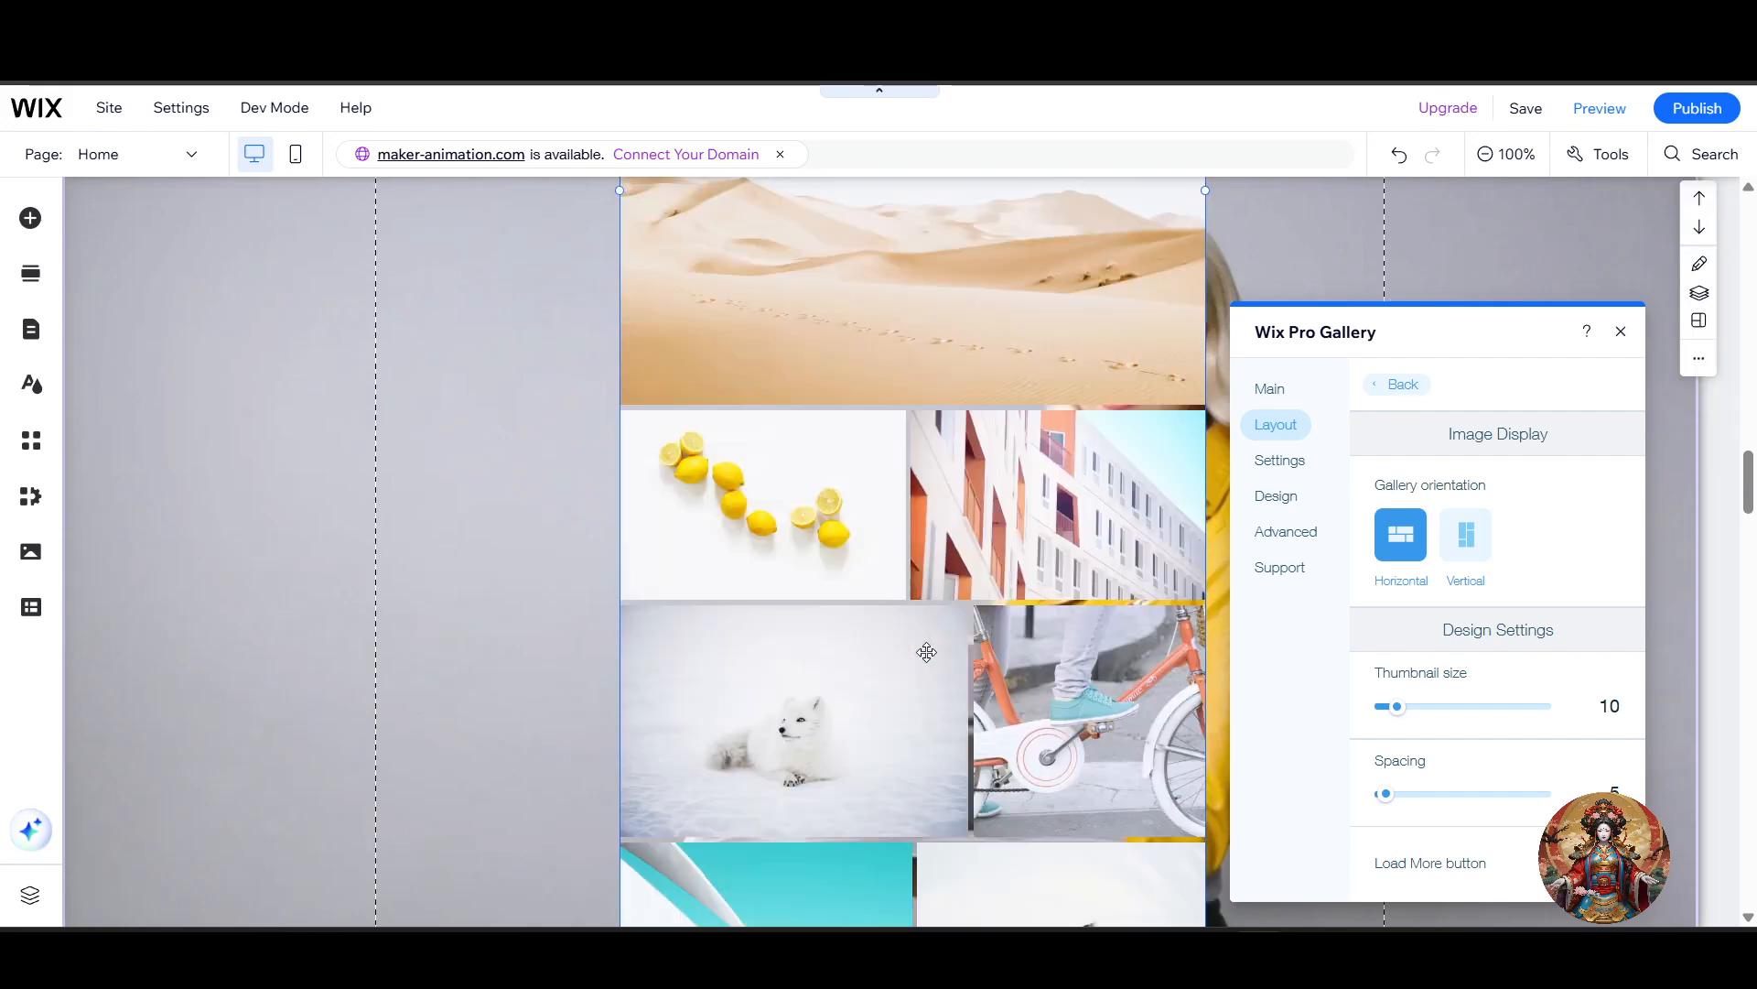
scroll(927, 652, "up", 3)
scroll(938, 644, "down", 6)
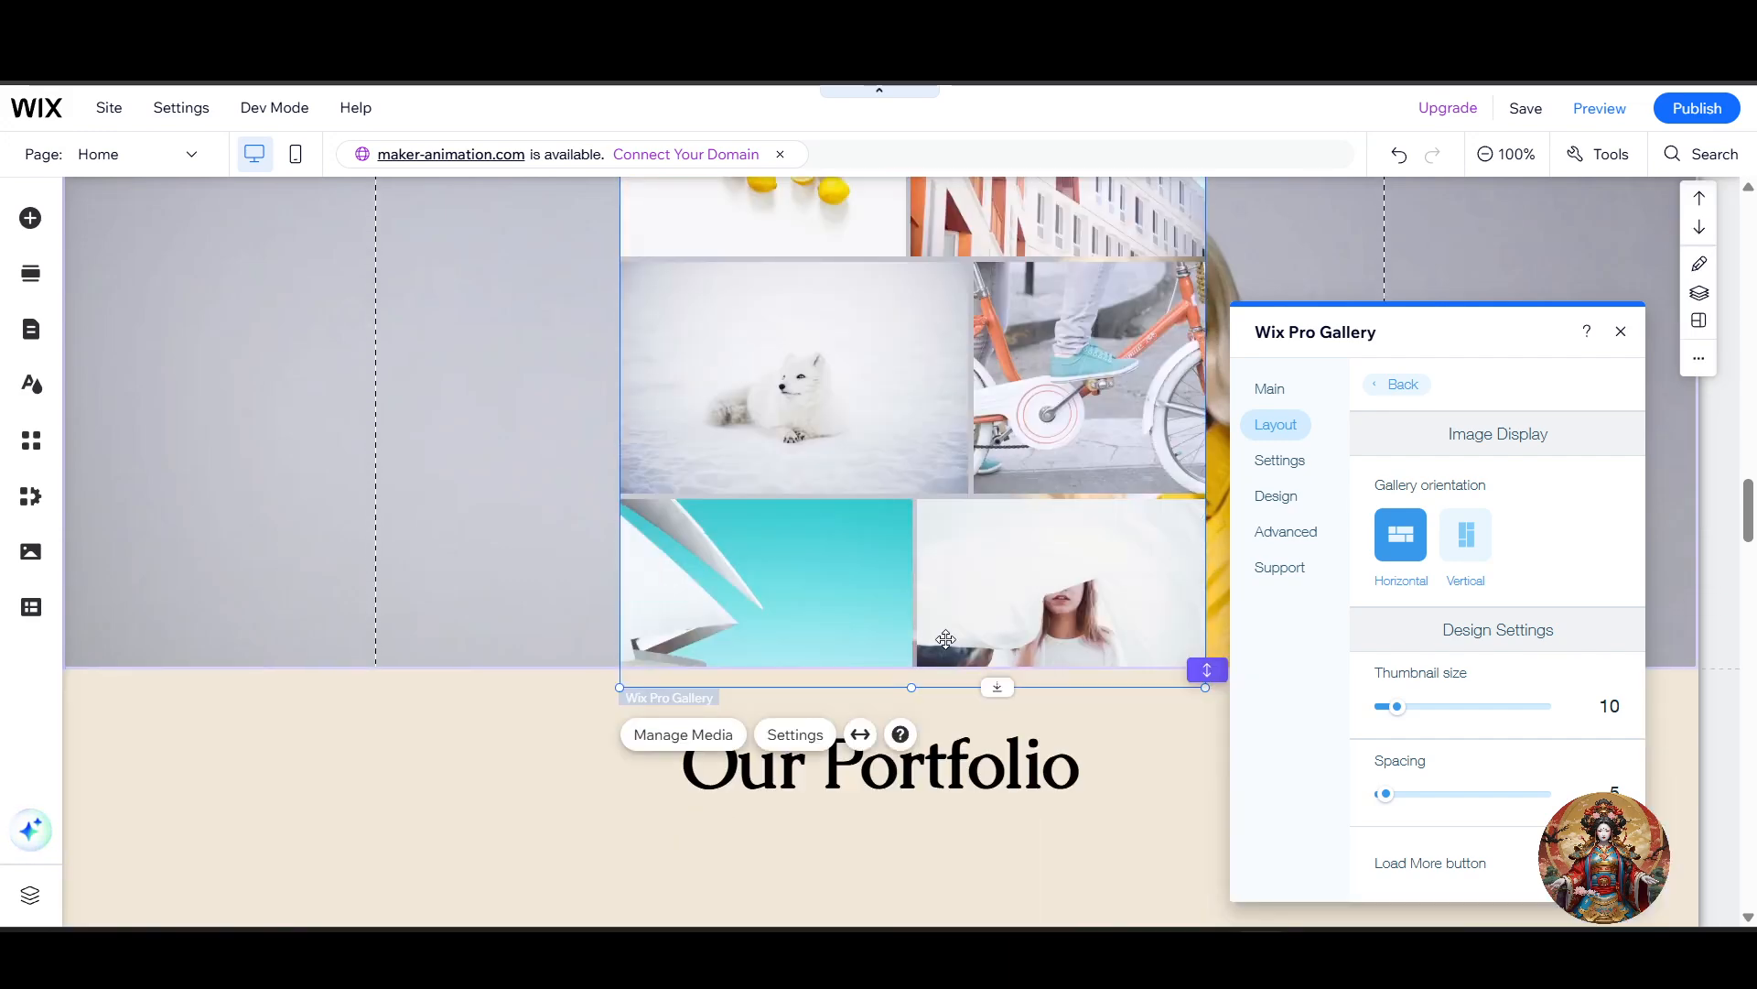
scroll(945, 638, "up", 3)
scroll(1537, 654, "down", 1)
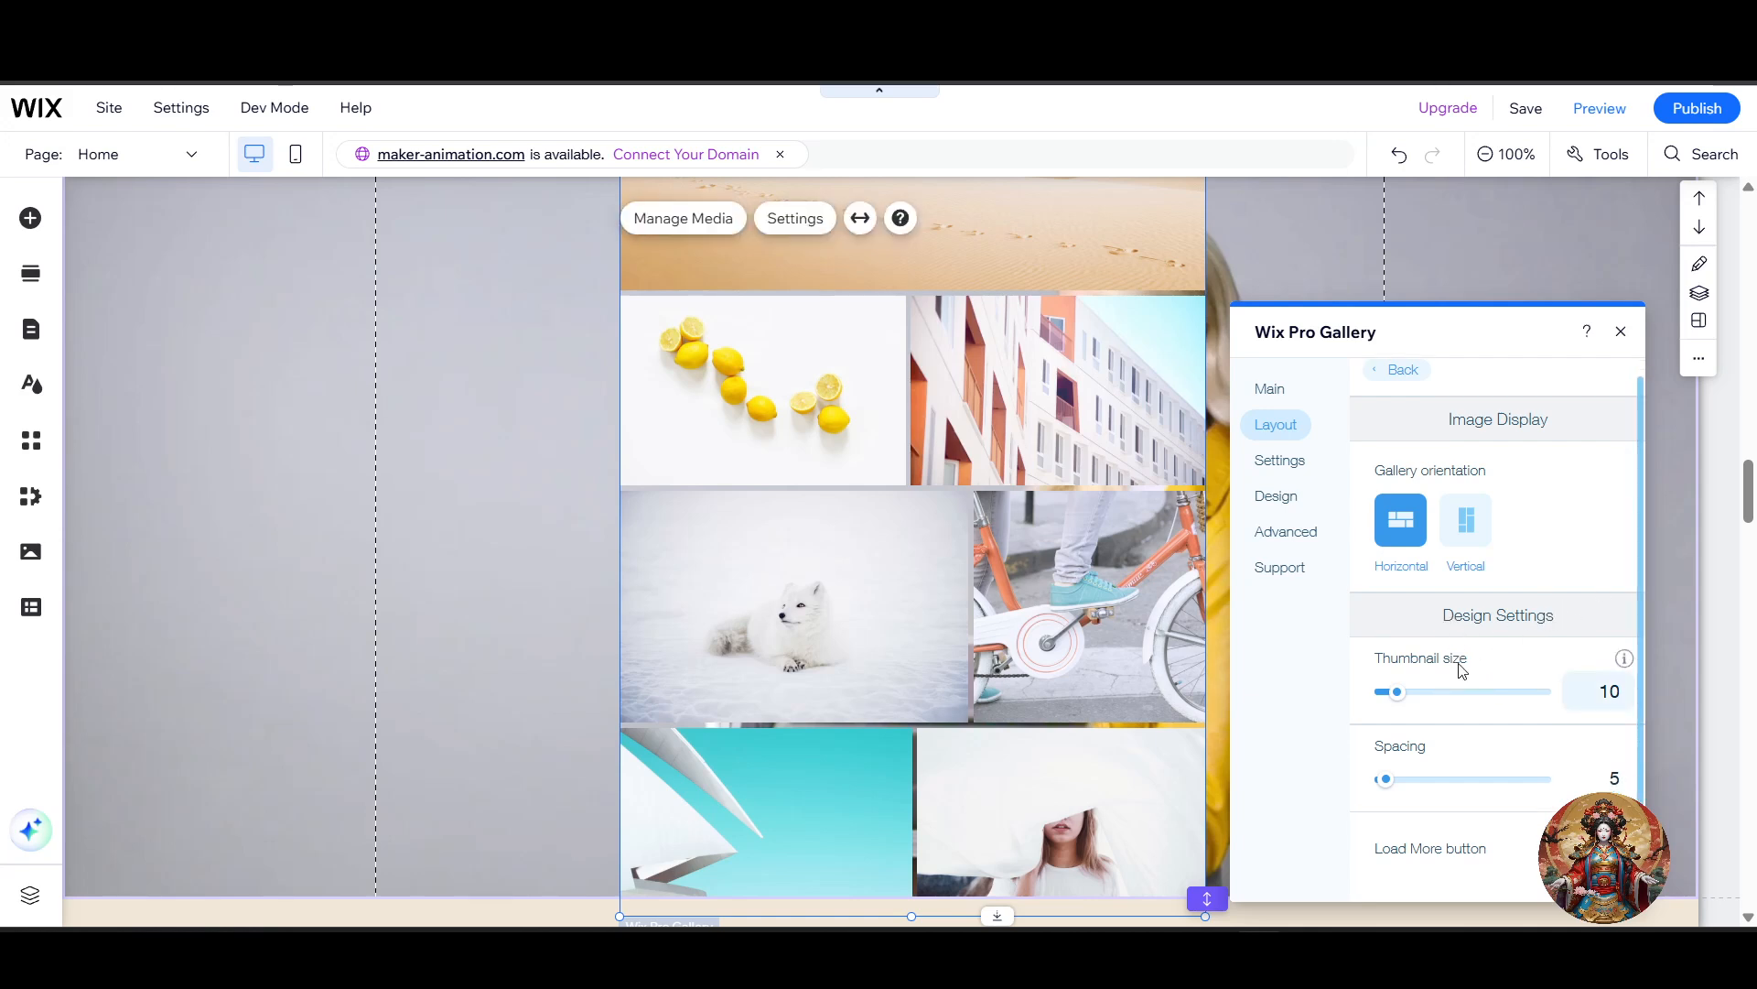
Step: Try a thumbnail size of 32 and set the gallery's thumbnail size to 8
mouse_move(1624, 663)
left_click(1435, 692)
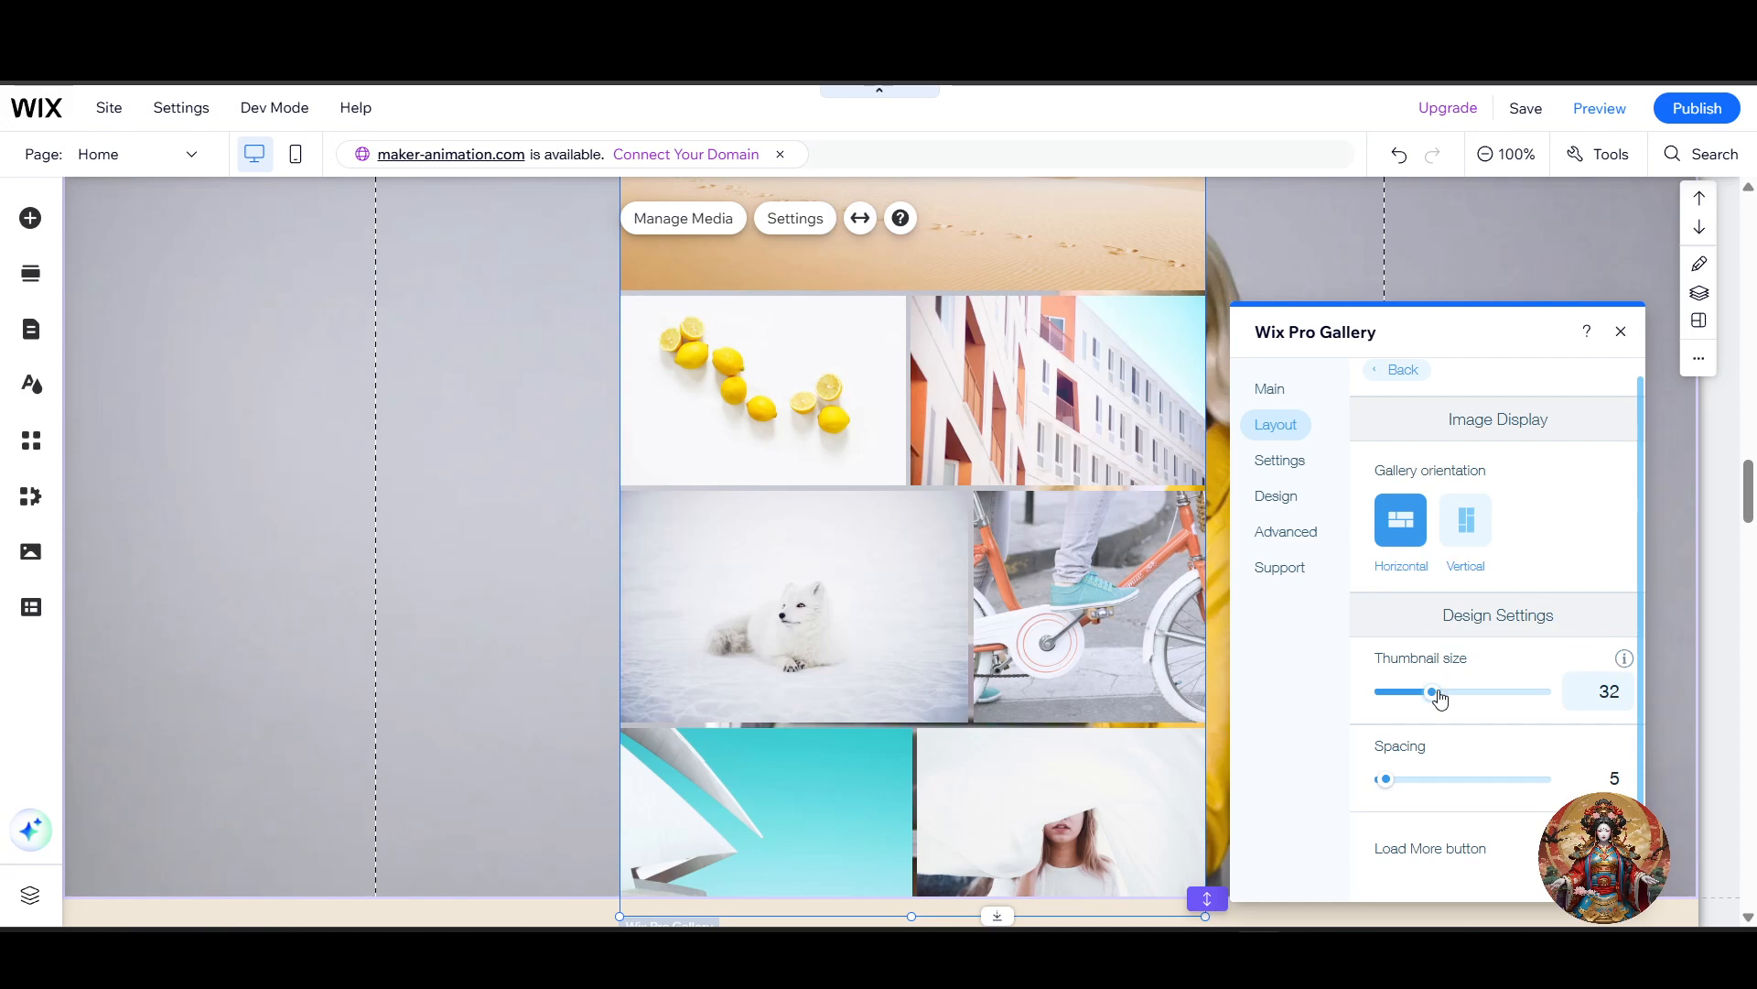
left_click_drag(1433, 695, 1400, 696)
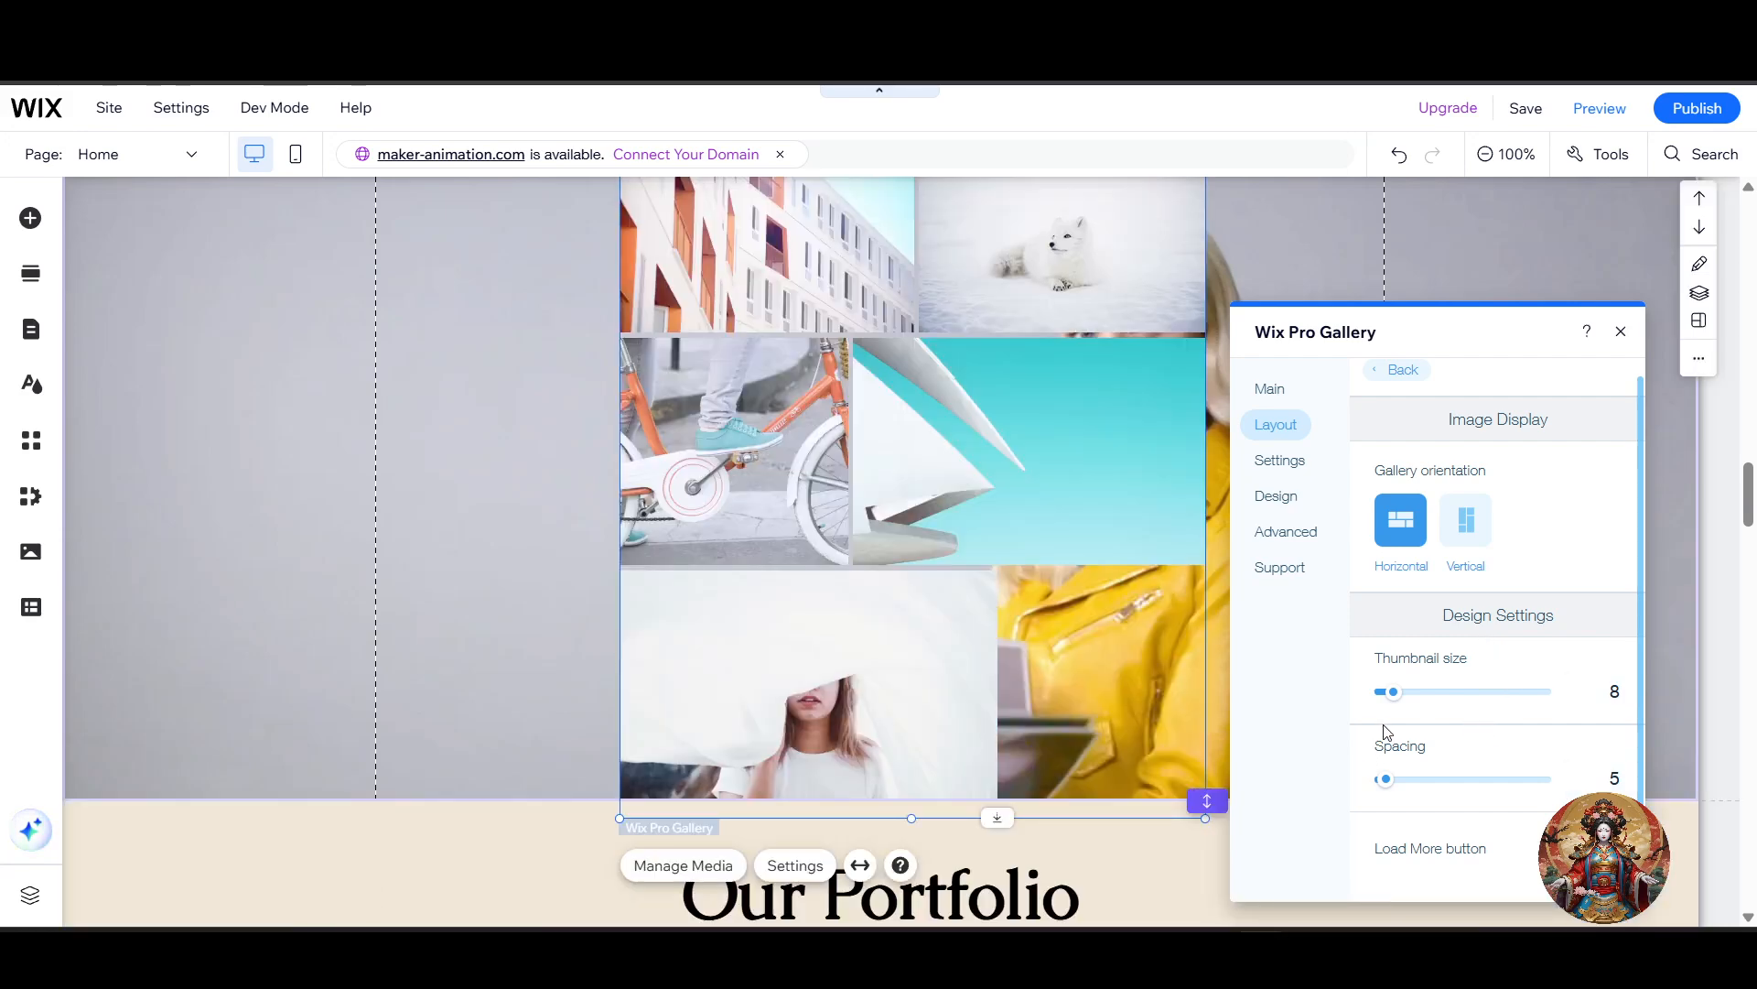
Step: Turn on the gallery's Load More button and try One more section as the amount of images to load
mouse_move(1627, 751)
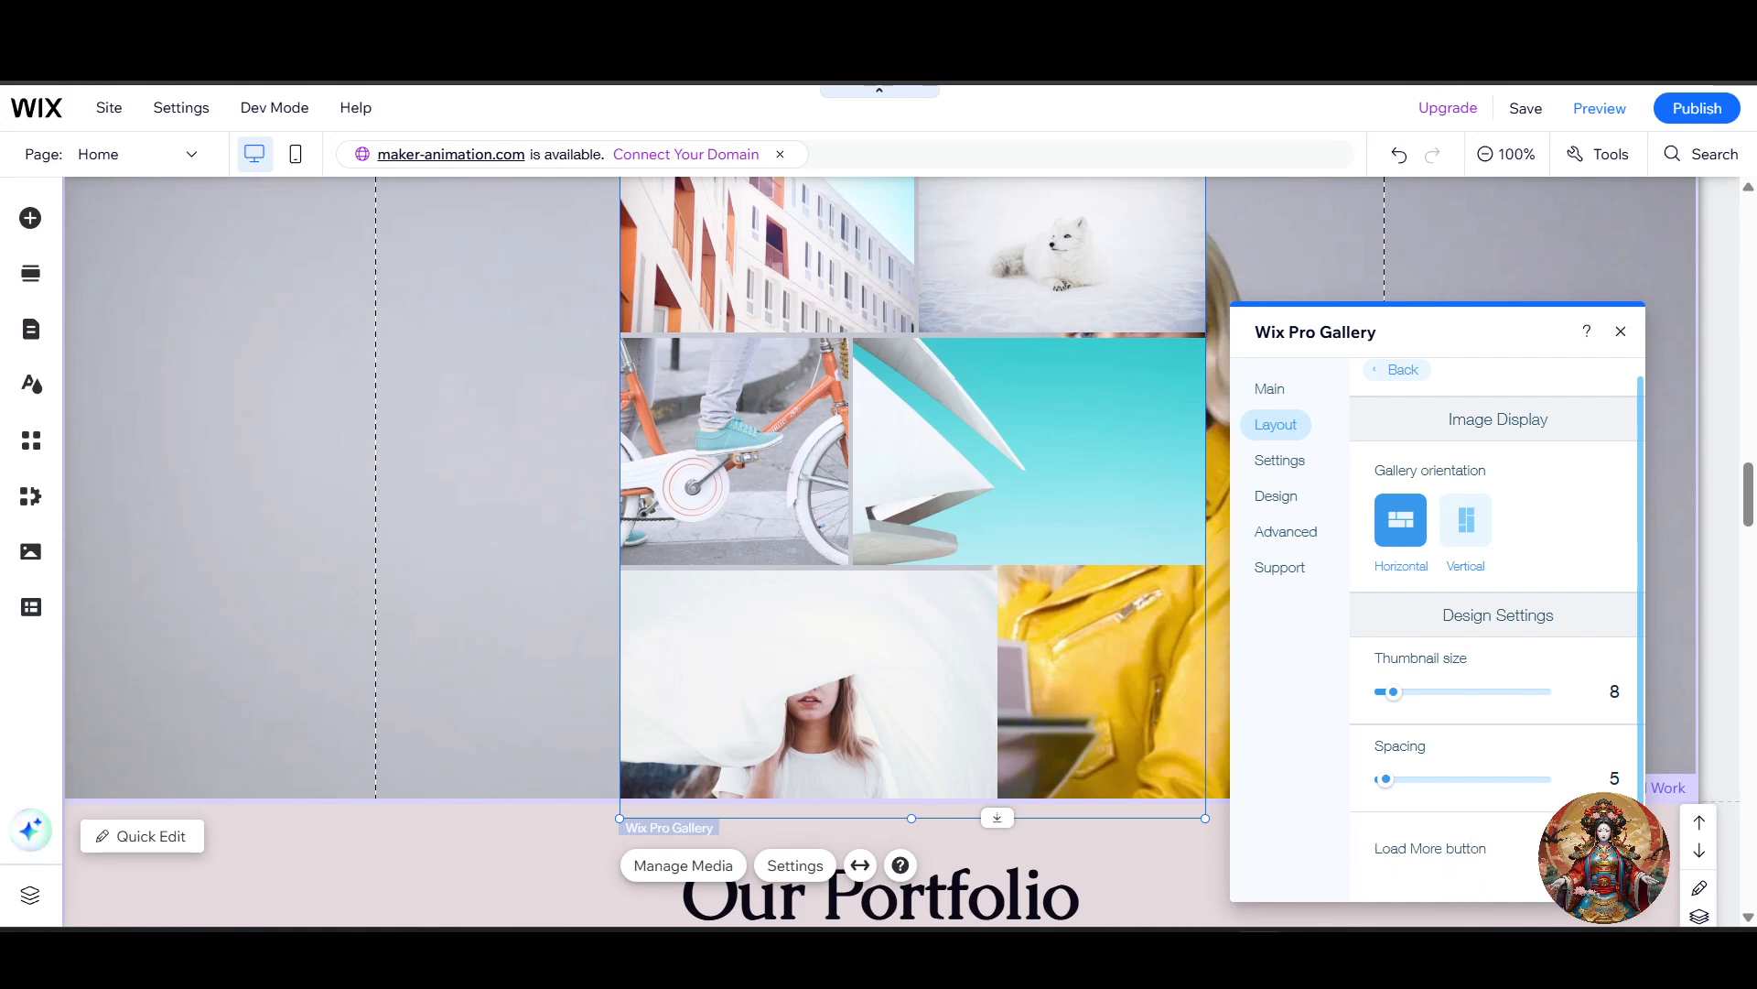
scroll(1494, 843, "down", 5)
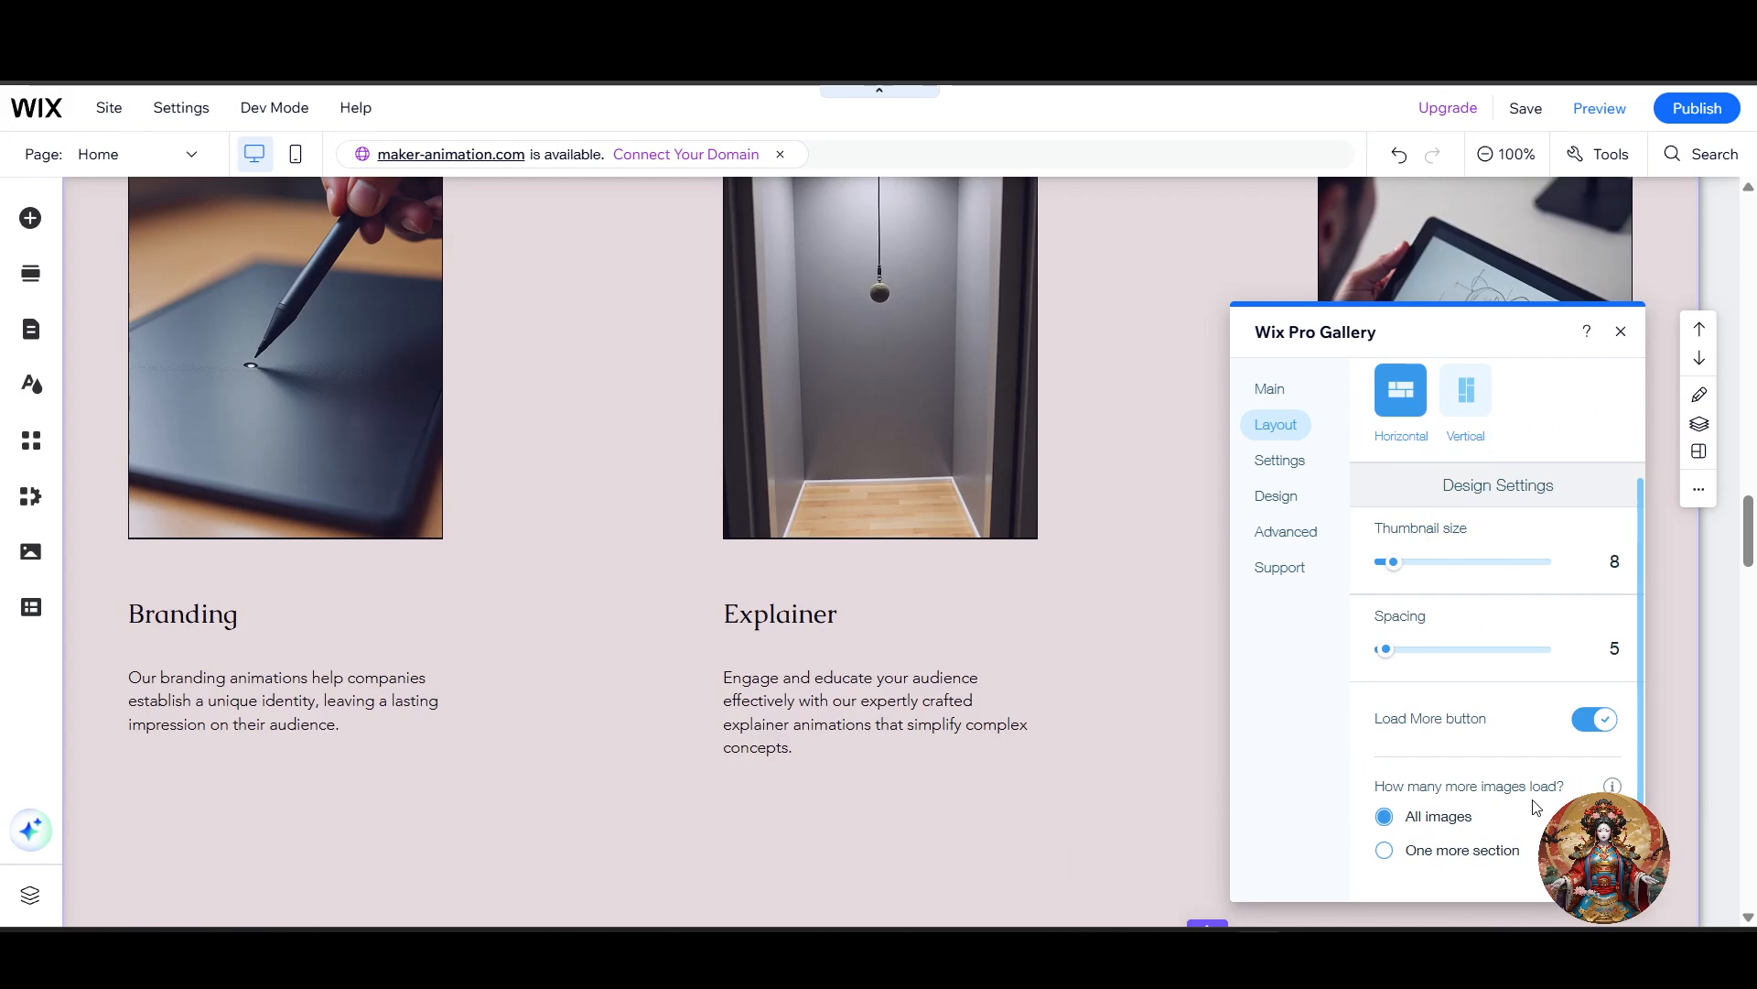
scroll(1535, 806, "up", 2)
scroll(1535, 806, "down", 2)
scroll(1029, 694, "up", 10)
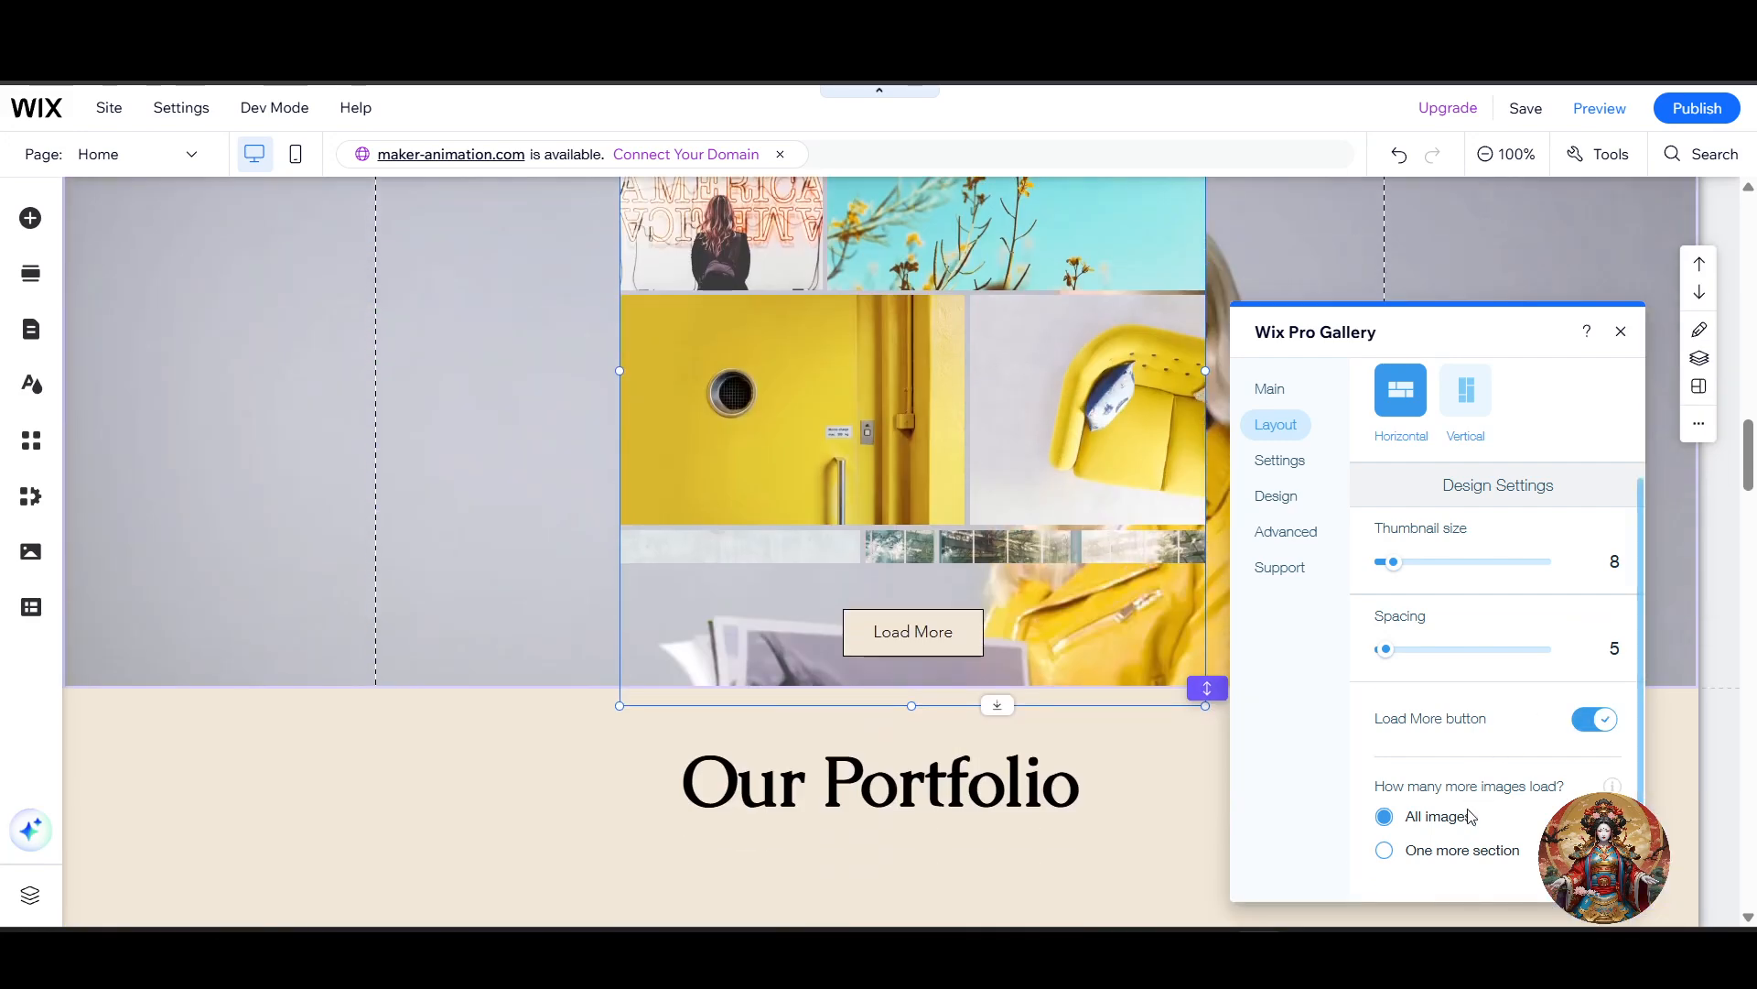
left_click(1463, 851)
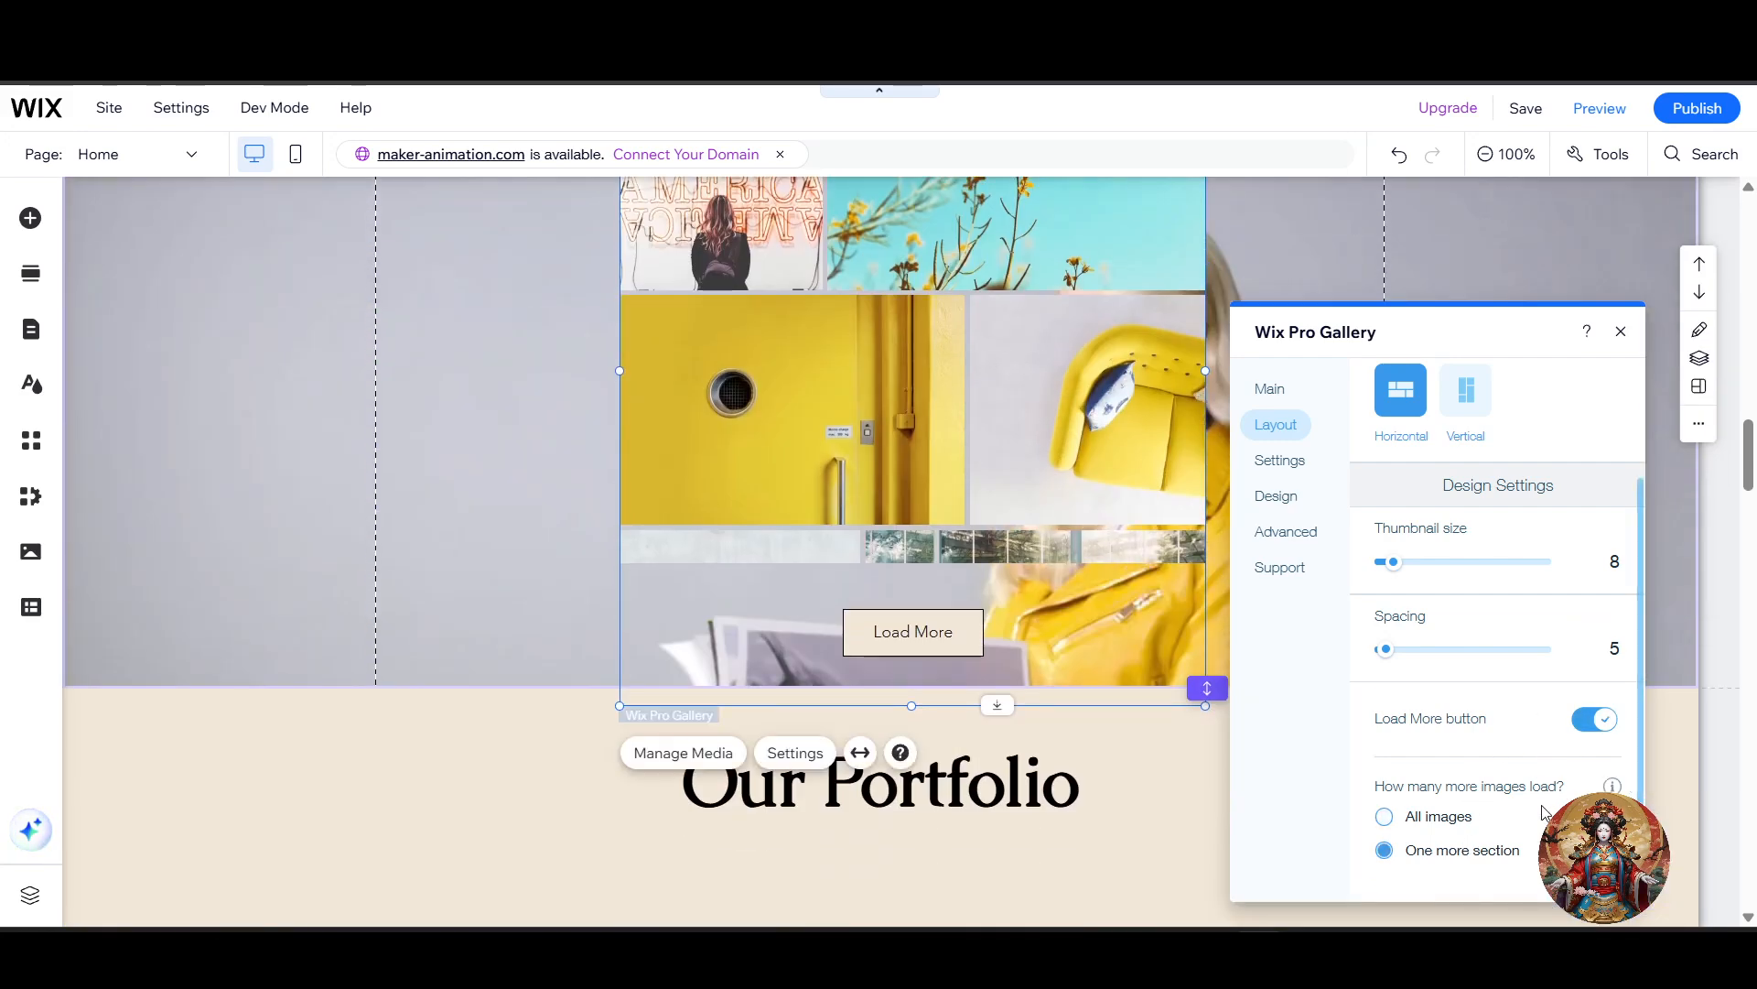
mouse_move(1614, 787)
scroll(1501, 824, "up", 2)
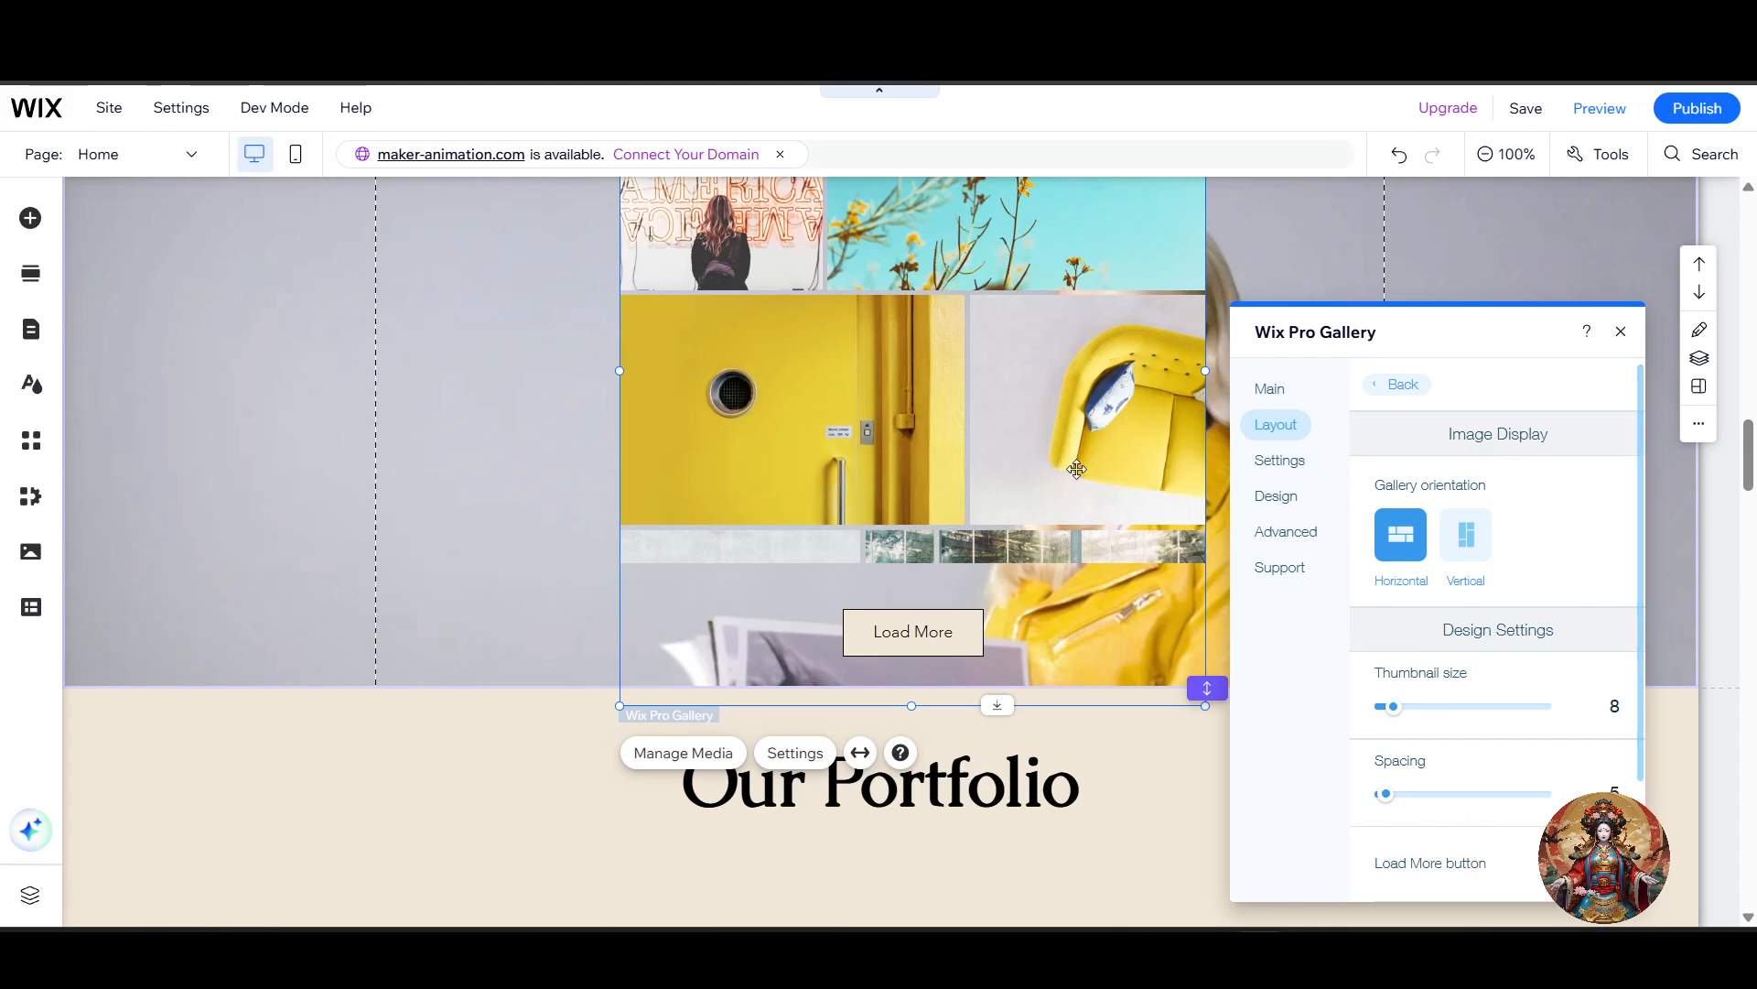
Step: Review the Home page from the Welcome section through Services to the Pro Gallery section
scroll(1078, 481, "up", 10)
scroll(1099, 479, "up", 5)
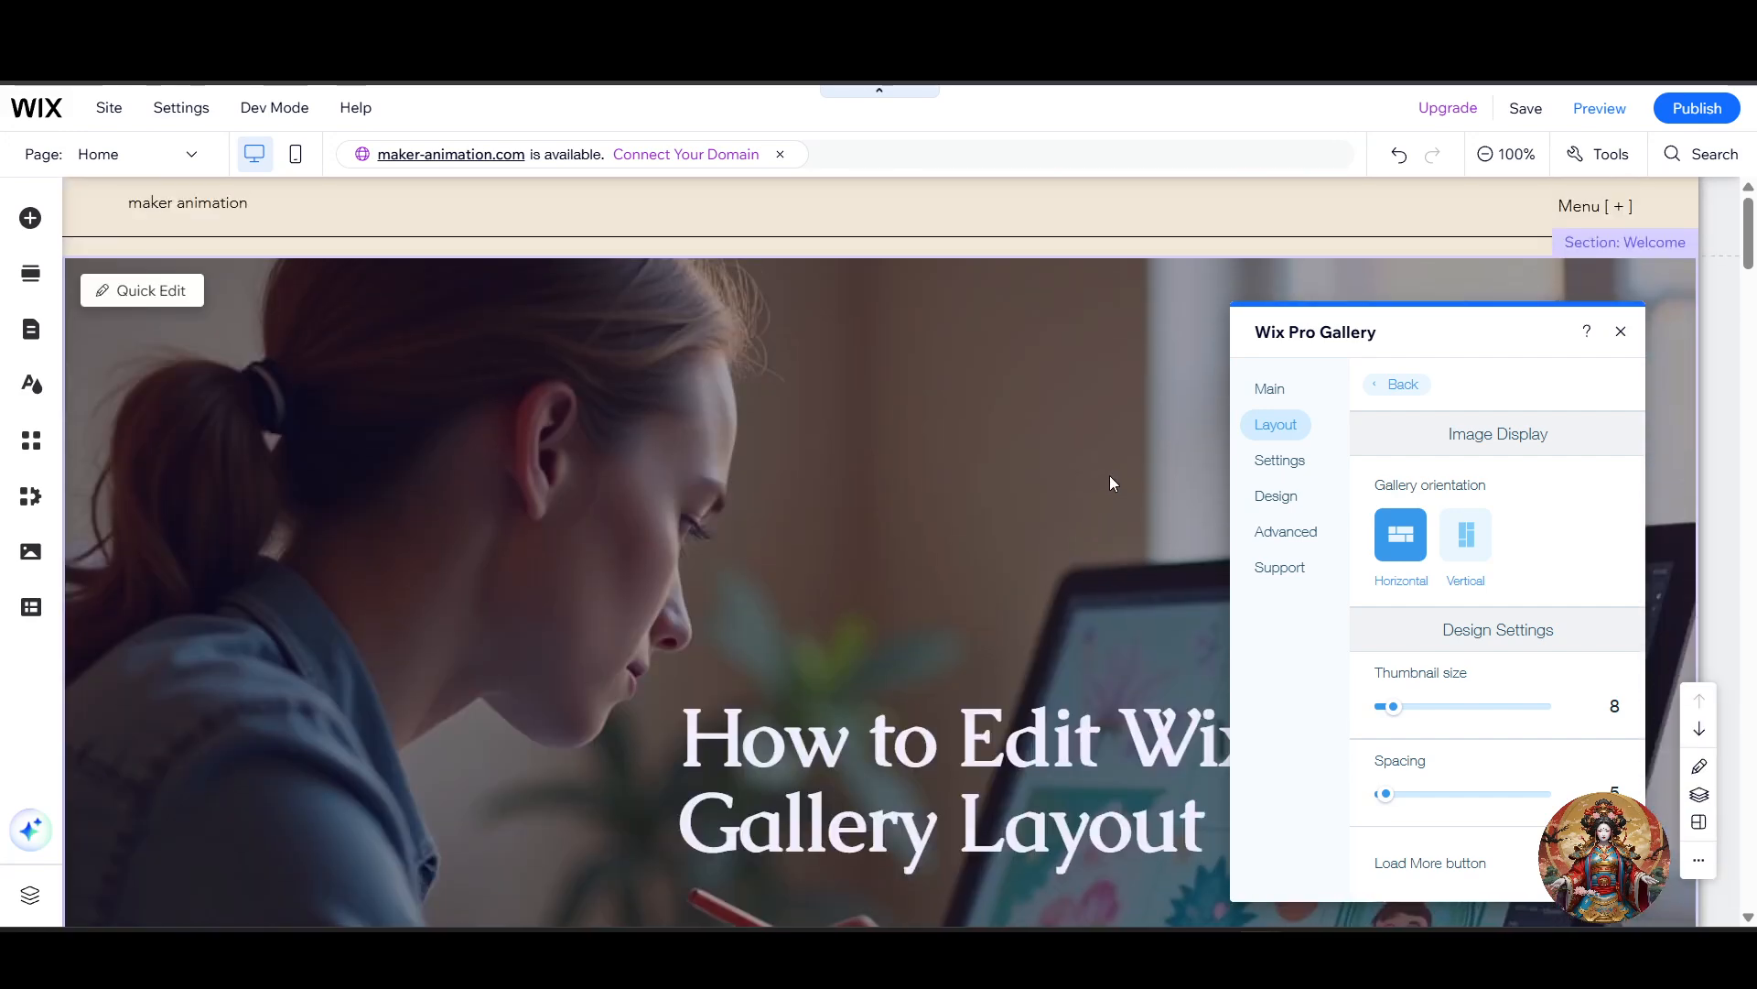
scroll(972, 601, "down", 6)
scroll(972, 596, "up", 2)
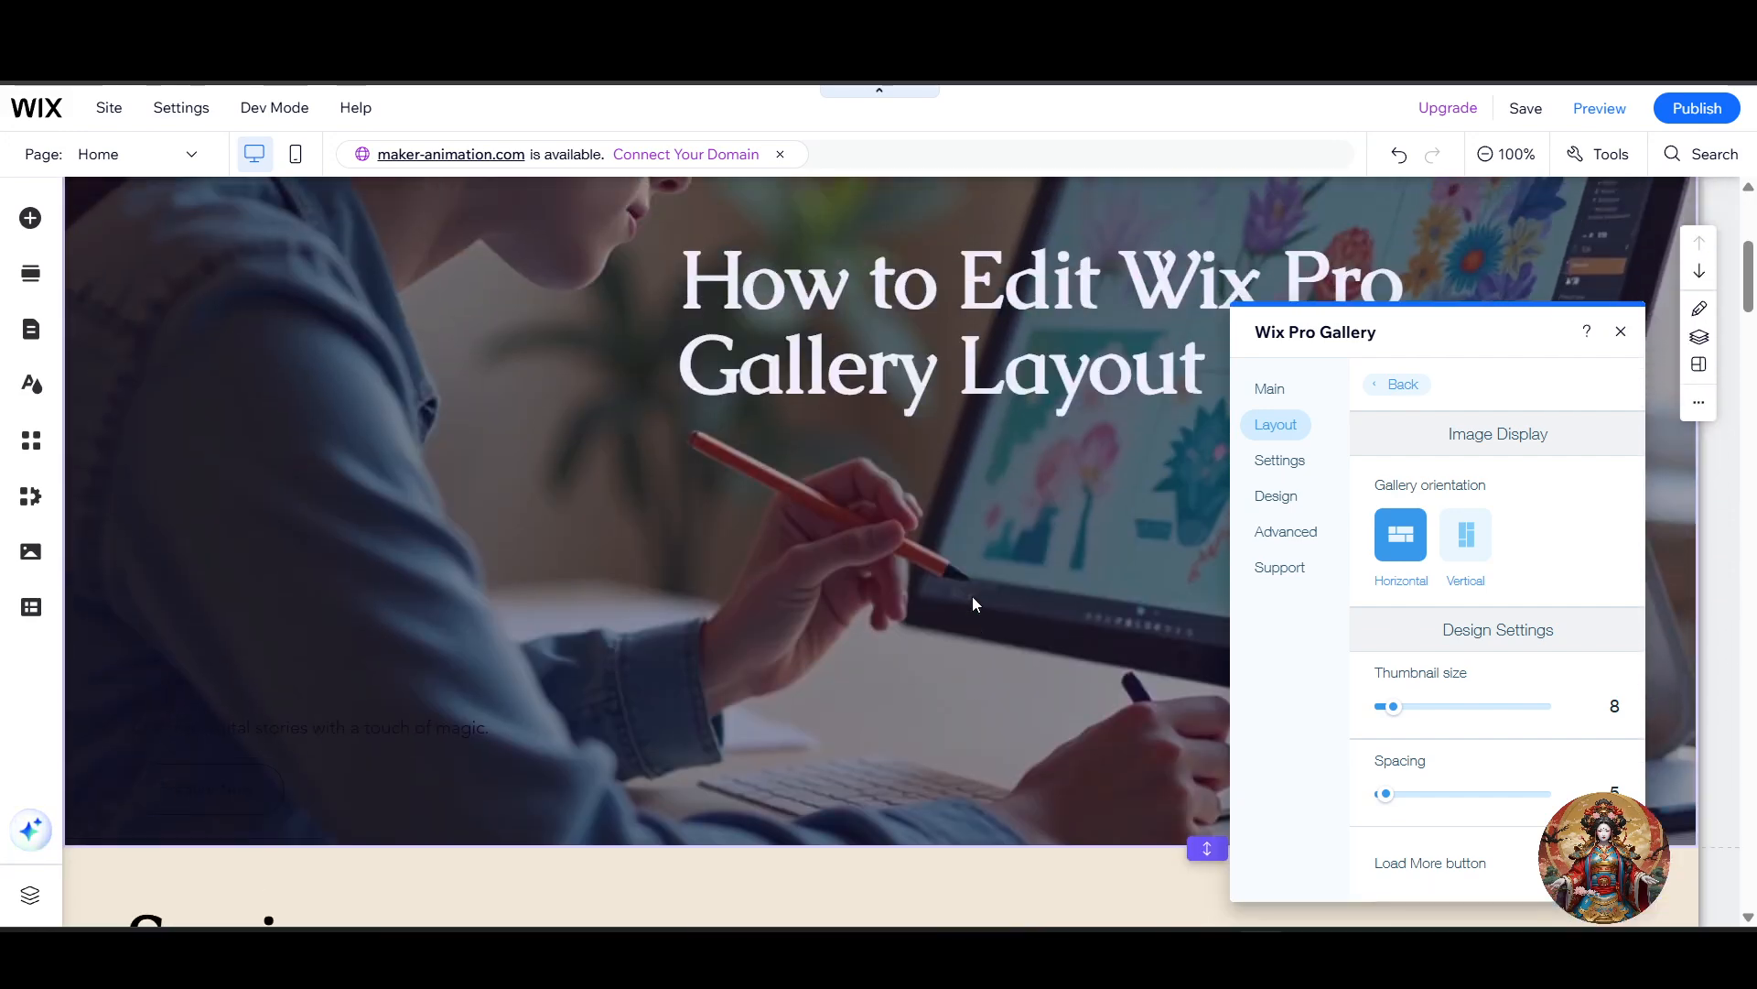
scroll(972, 596, "down", 1)
scroll(972, 596, "down", 5)
scroll(1541, 667, "down", 3)
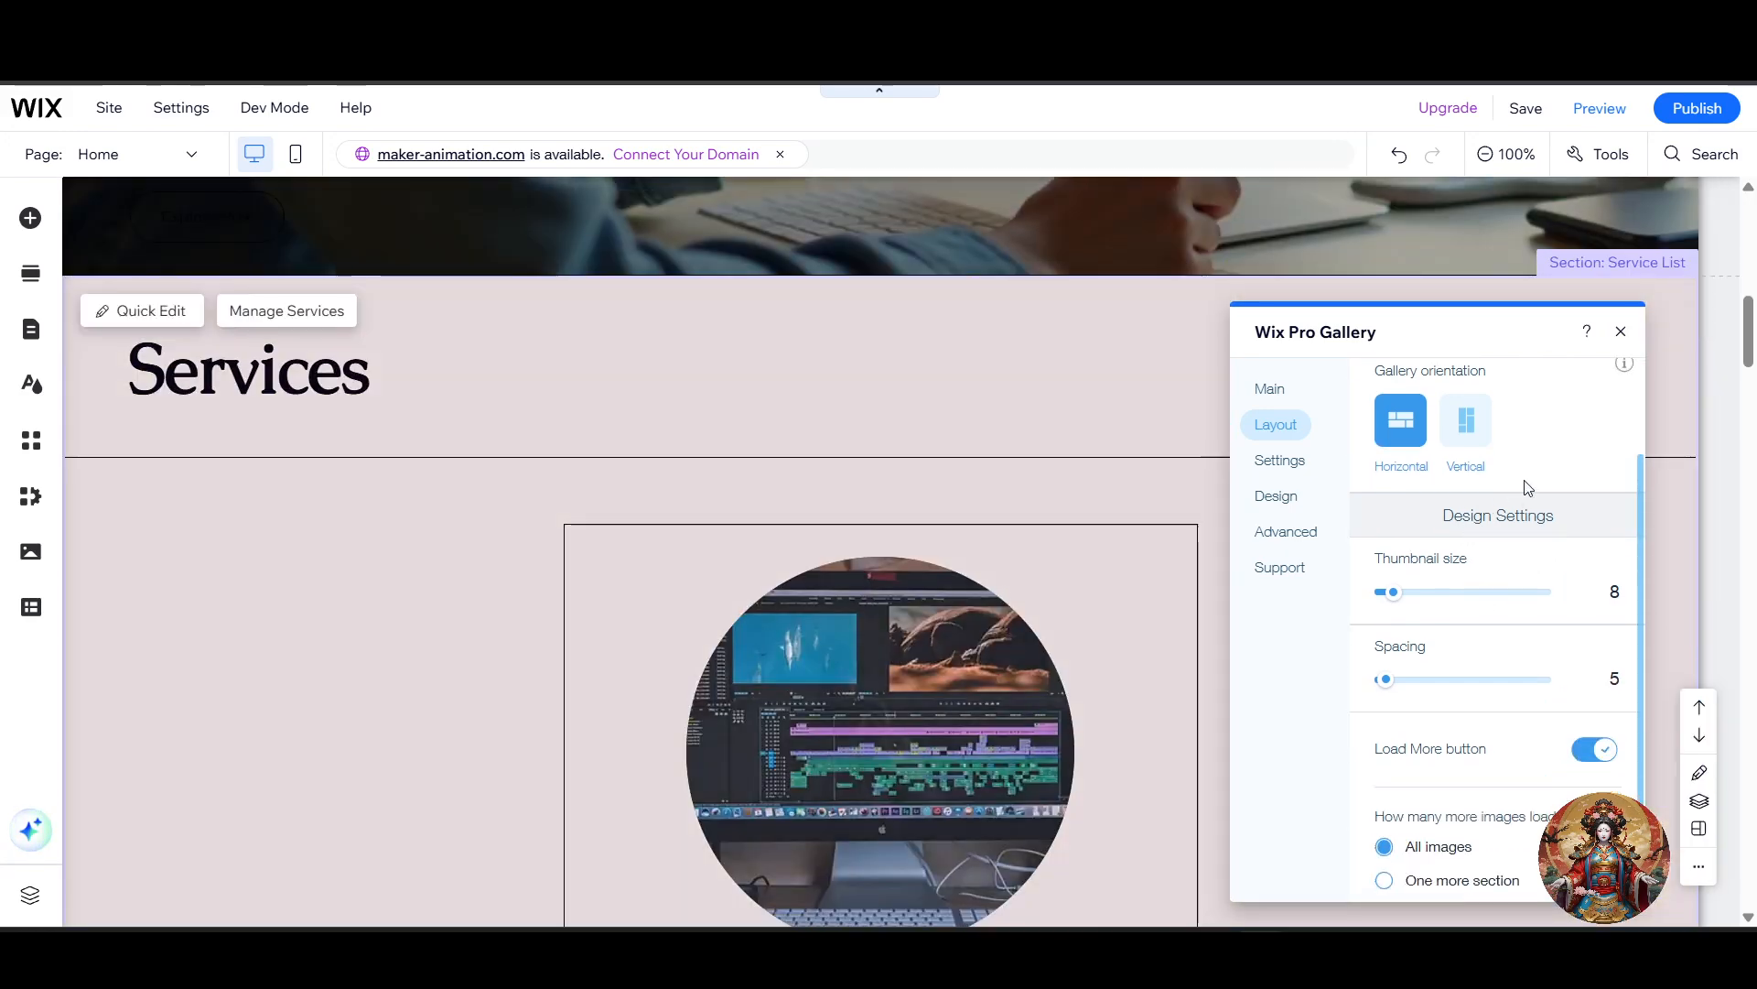
scroll(1526, 486, "up", 3)
scroll(946, 678, "down", 10)
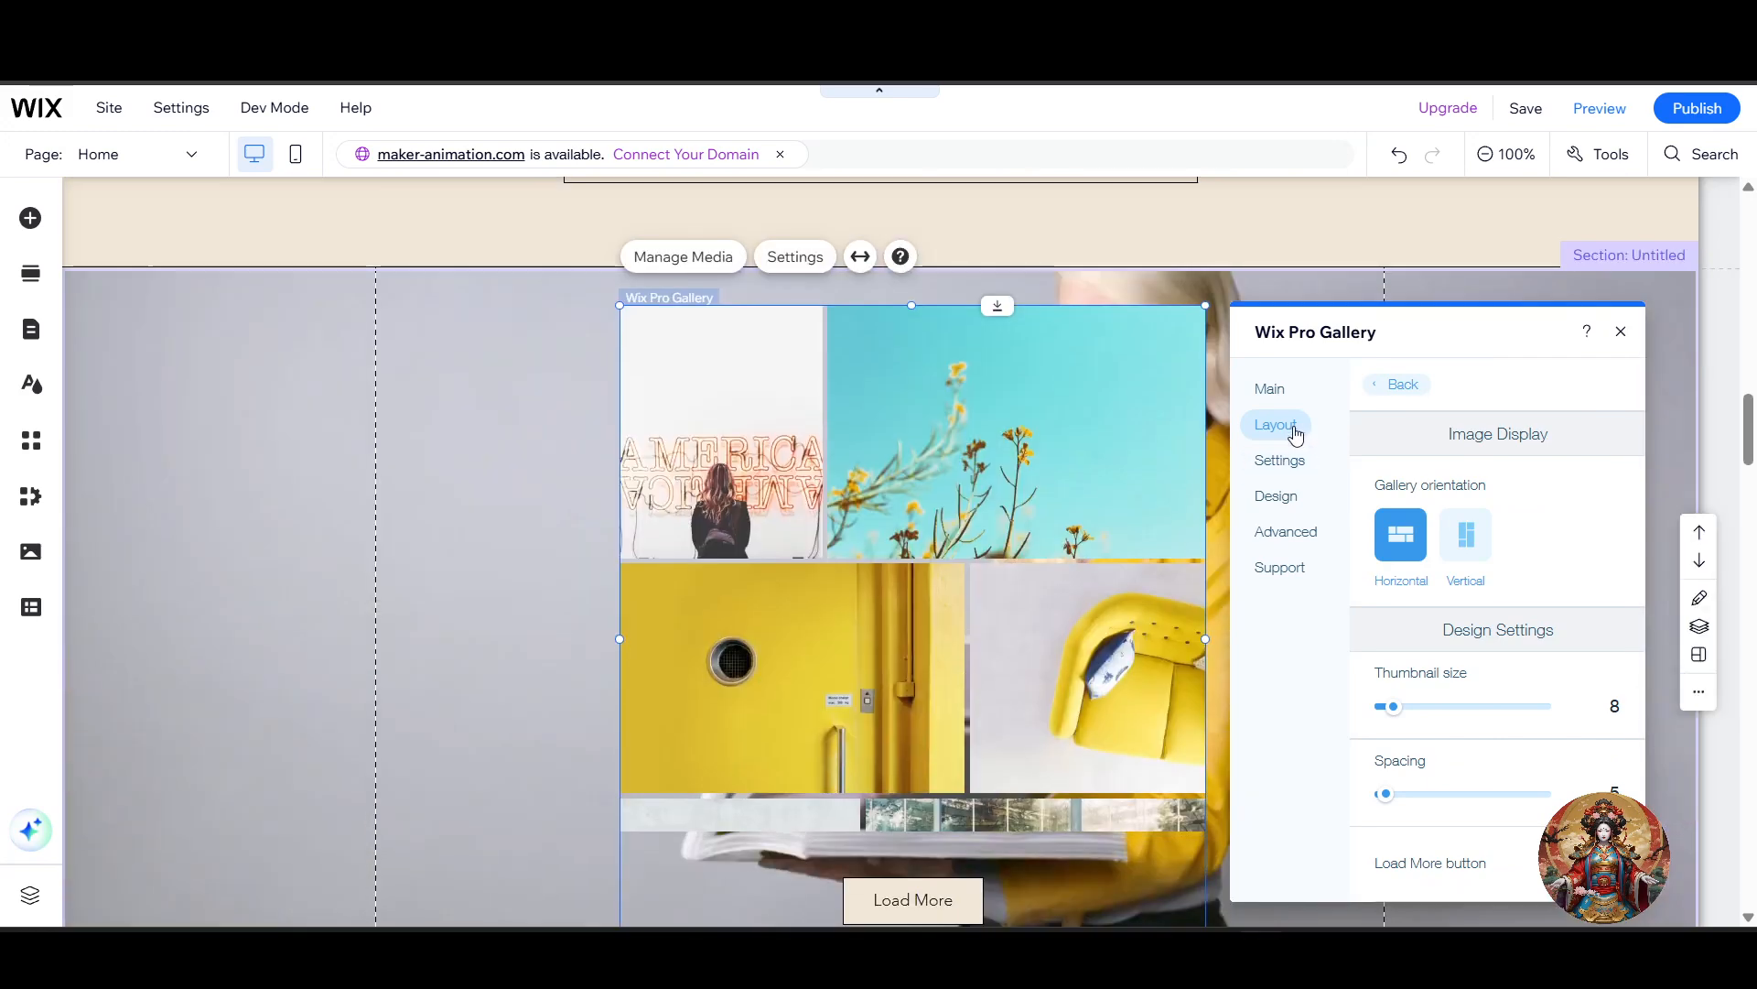
Step: Change the gallery to the Slide show layout and open its layout customization options
left_click(1396, 384)
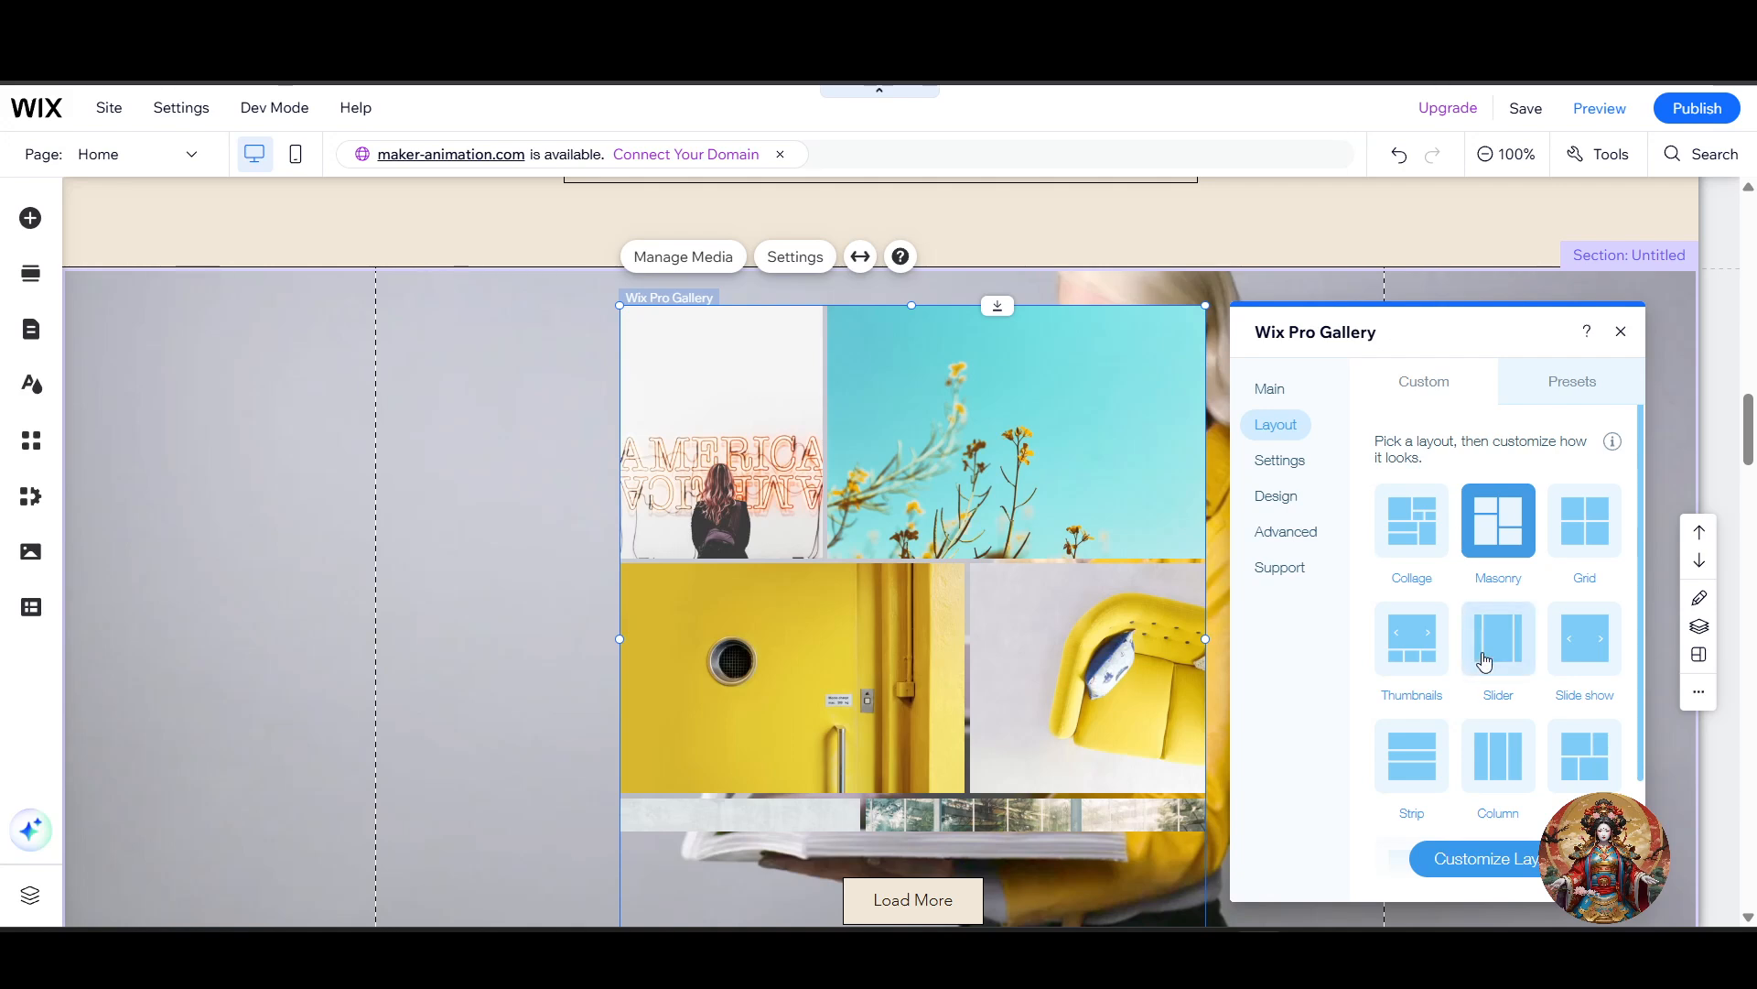
scroll(1537, 679, "down", 2)
left_click(1593, 503)
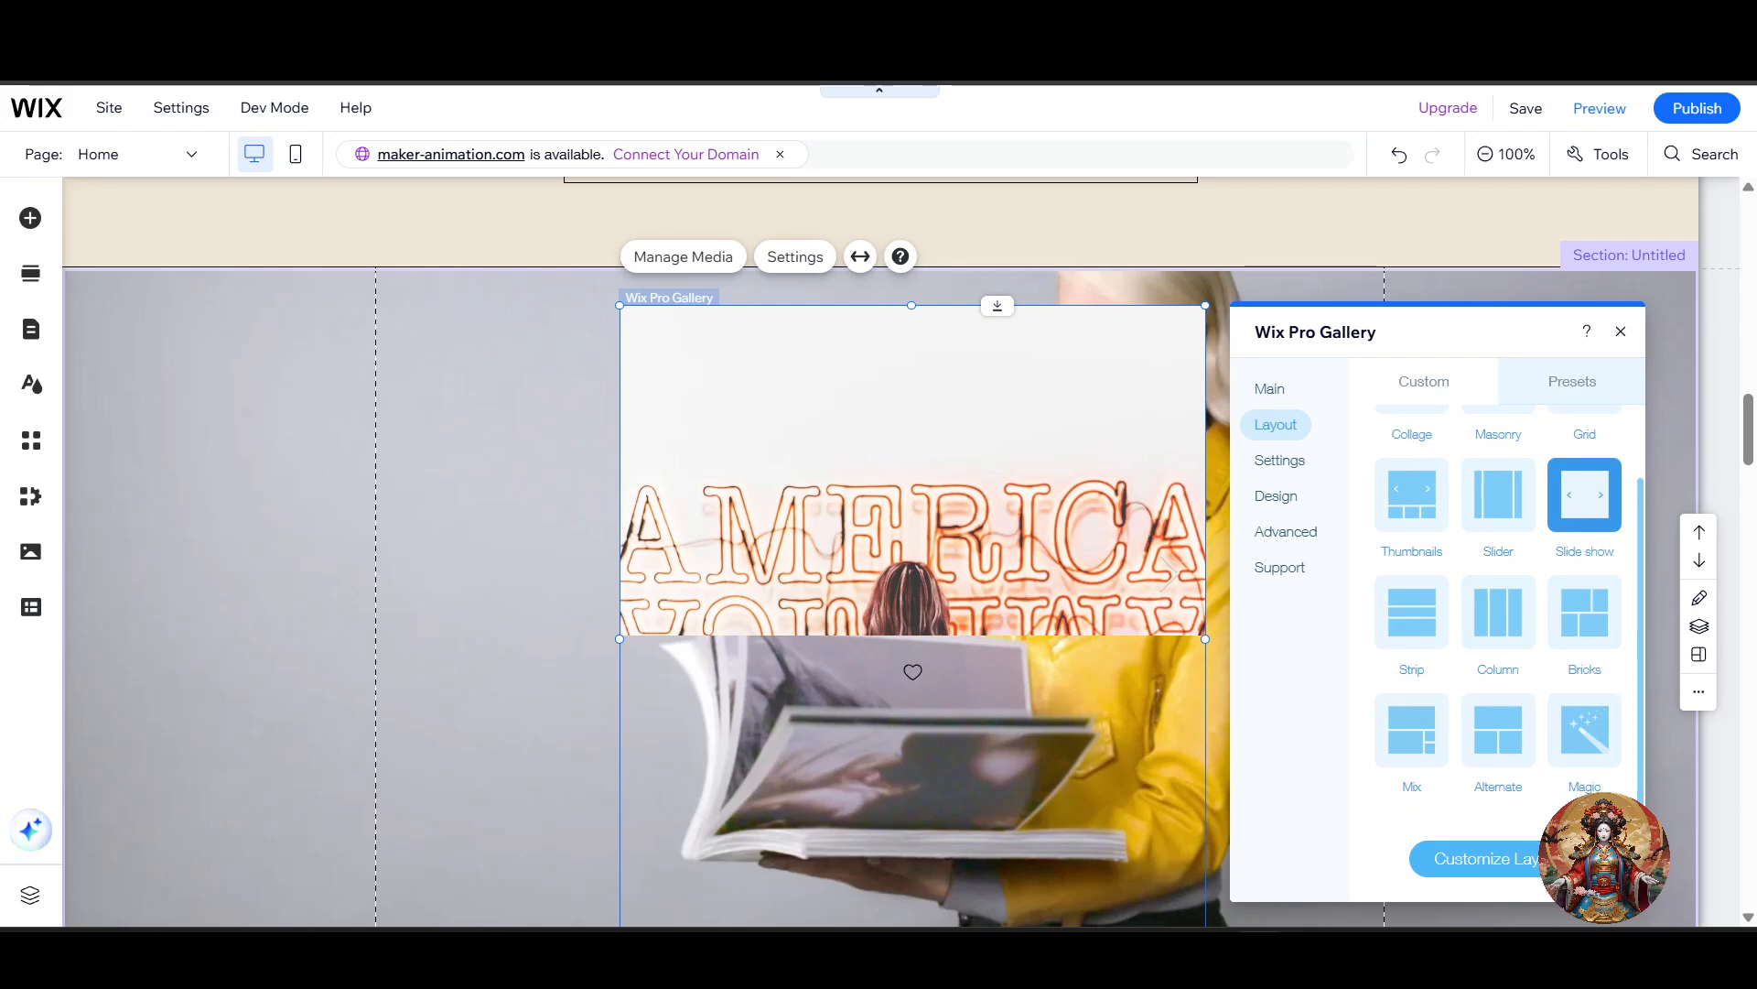
left_click(1475, 858)
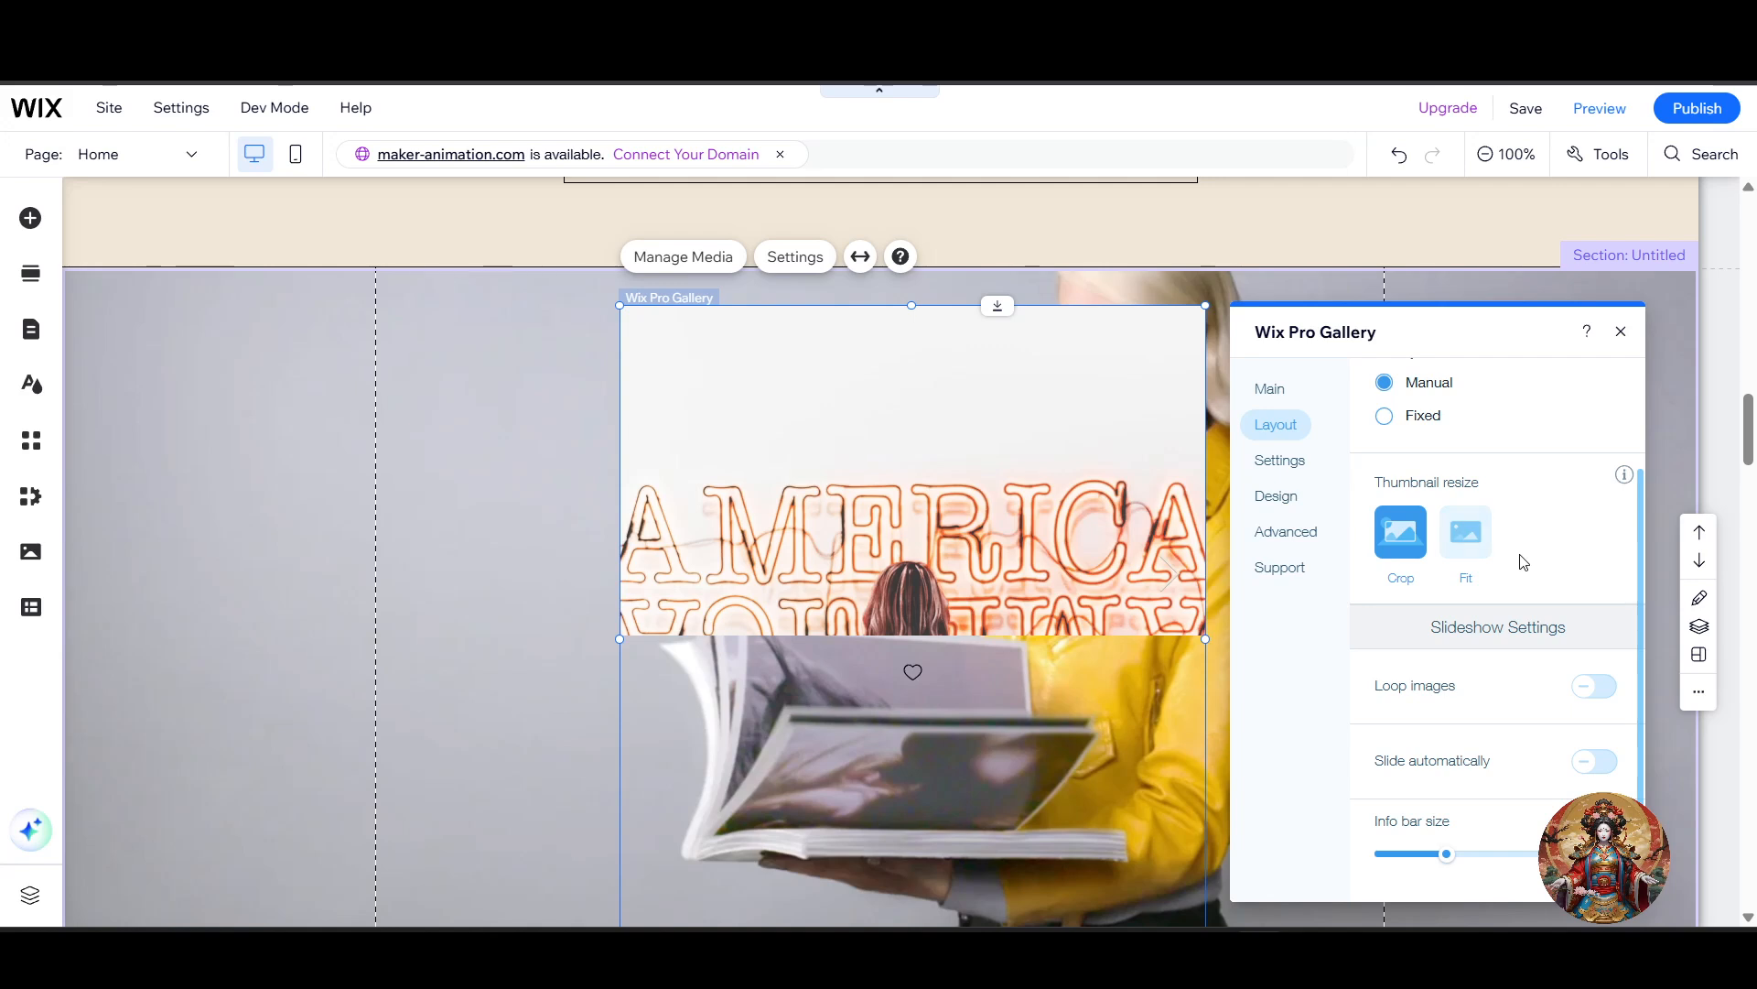
scroll(1523, 562, "up", 2)
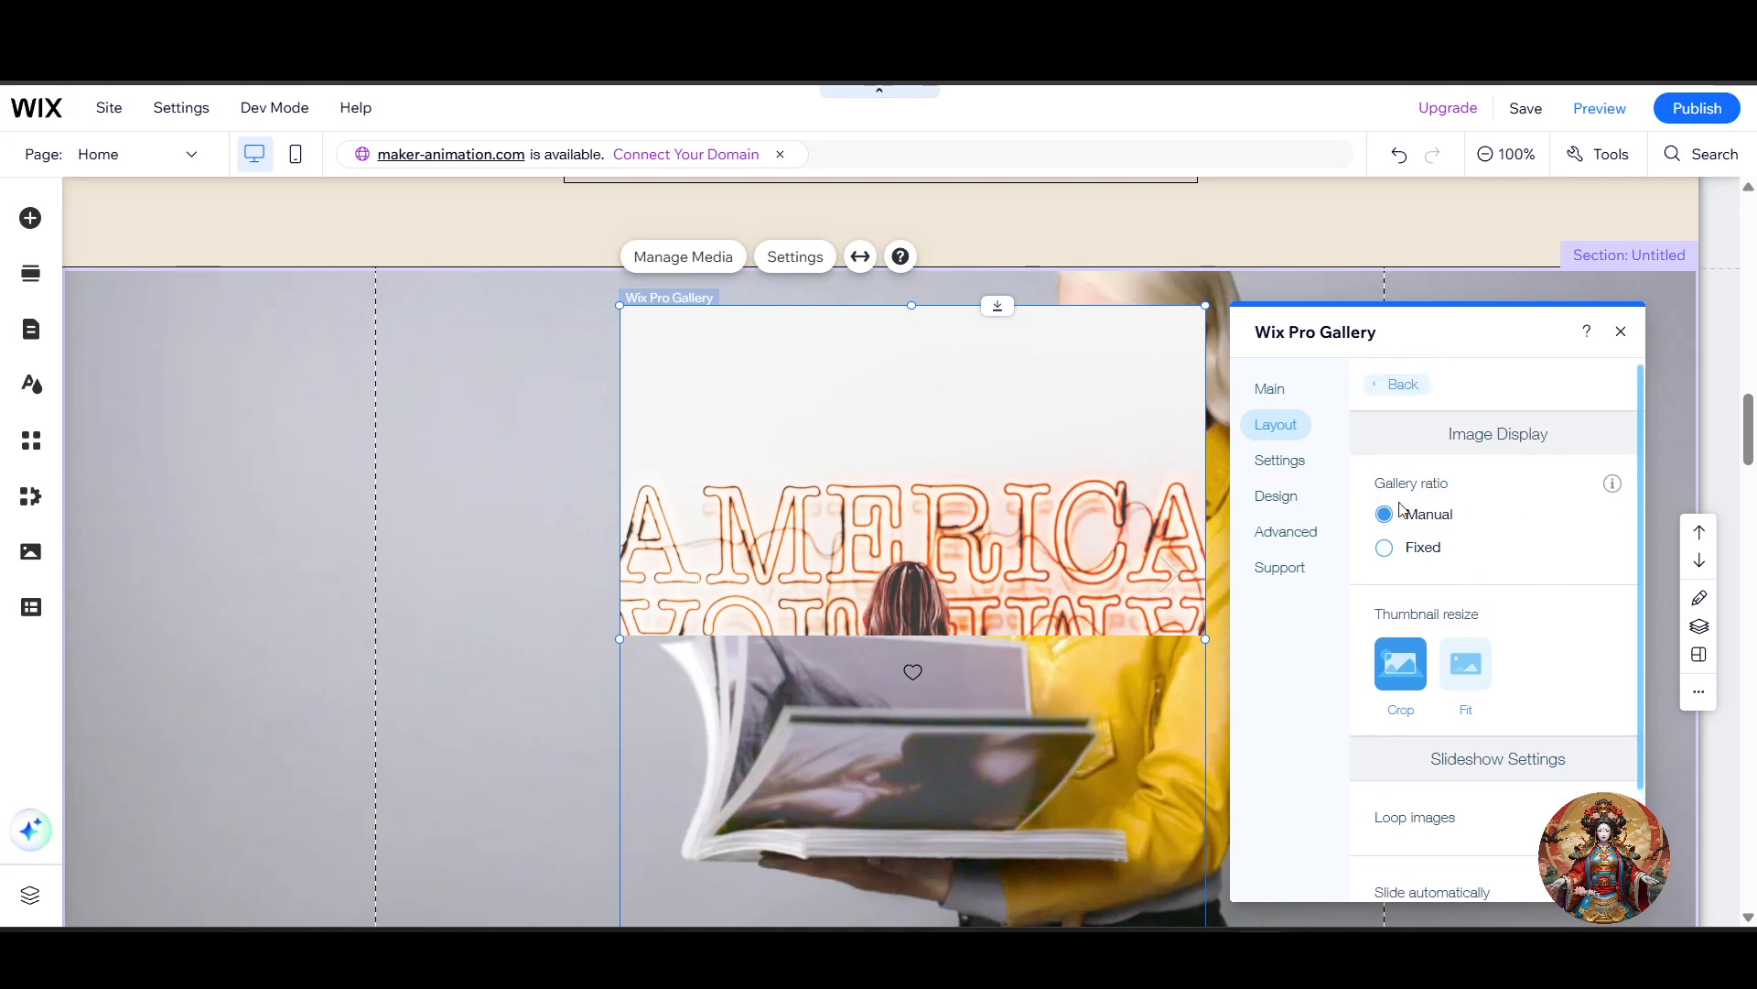
Step: Set the gallery ratio to Fixed 16:9 and try the Fit thumbnail resize before returning to Crop
left_click(1437, 550)
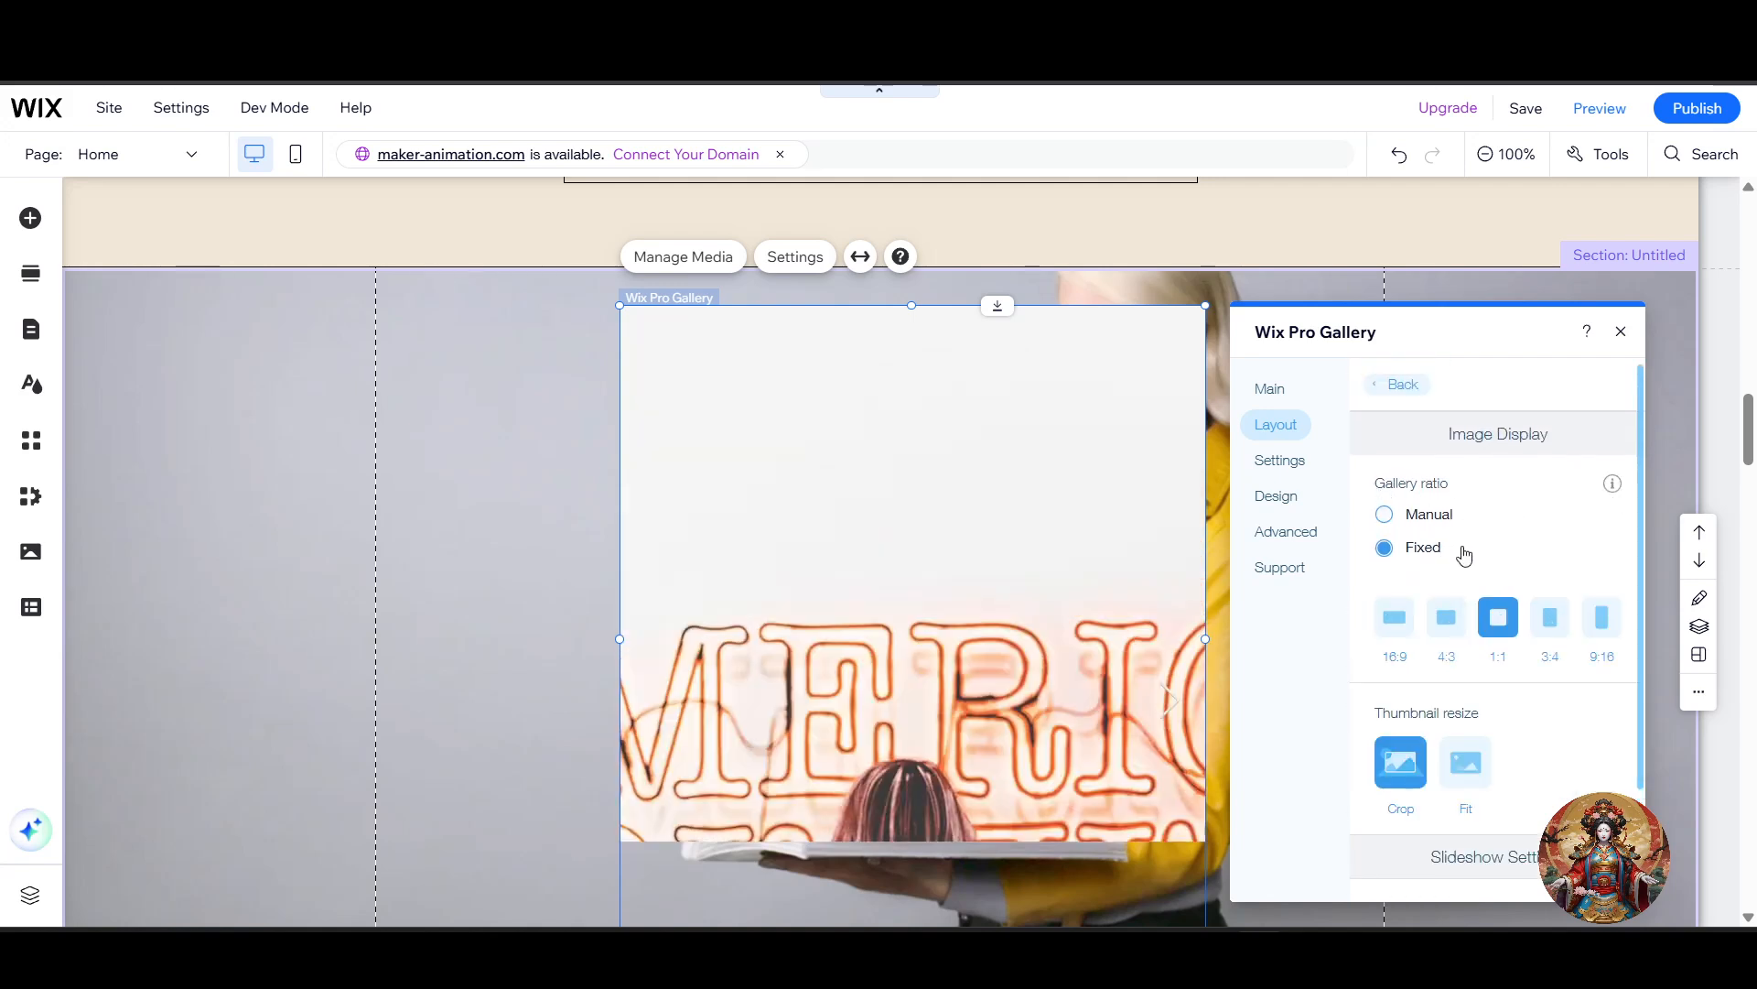
scroll(1510, 541, "down", 3)
scroll(1031, 588, "down", 2)
scroll(1505, 477, "up", 1)
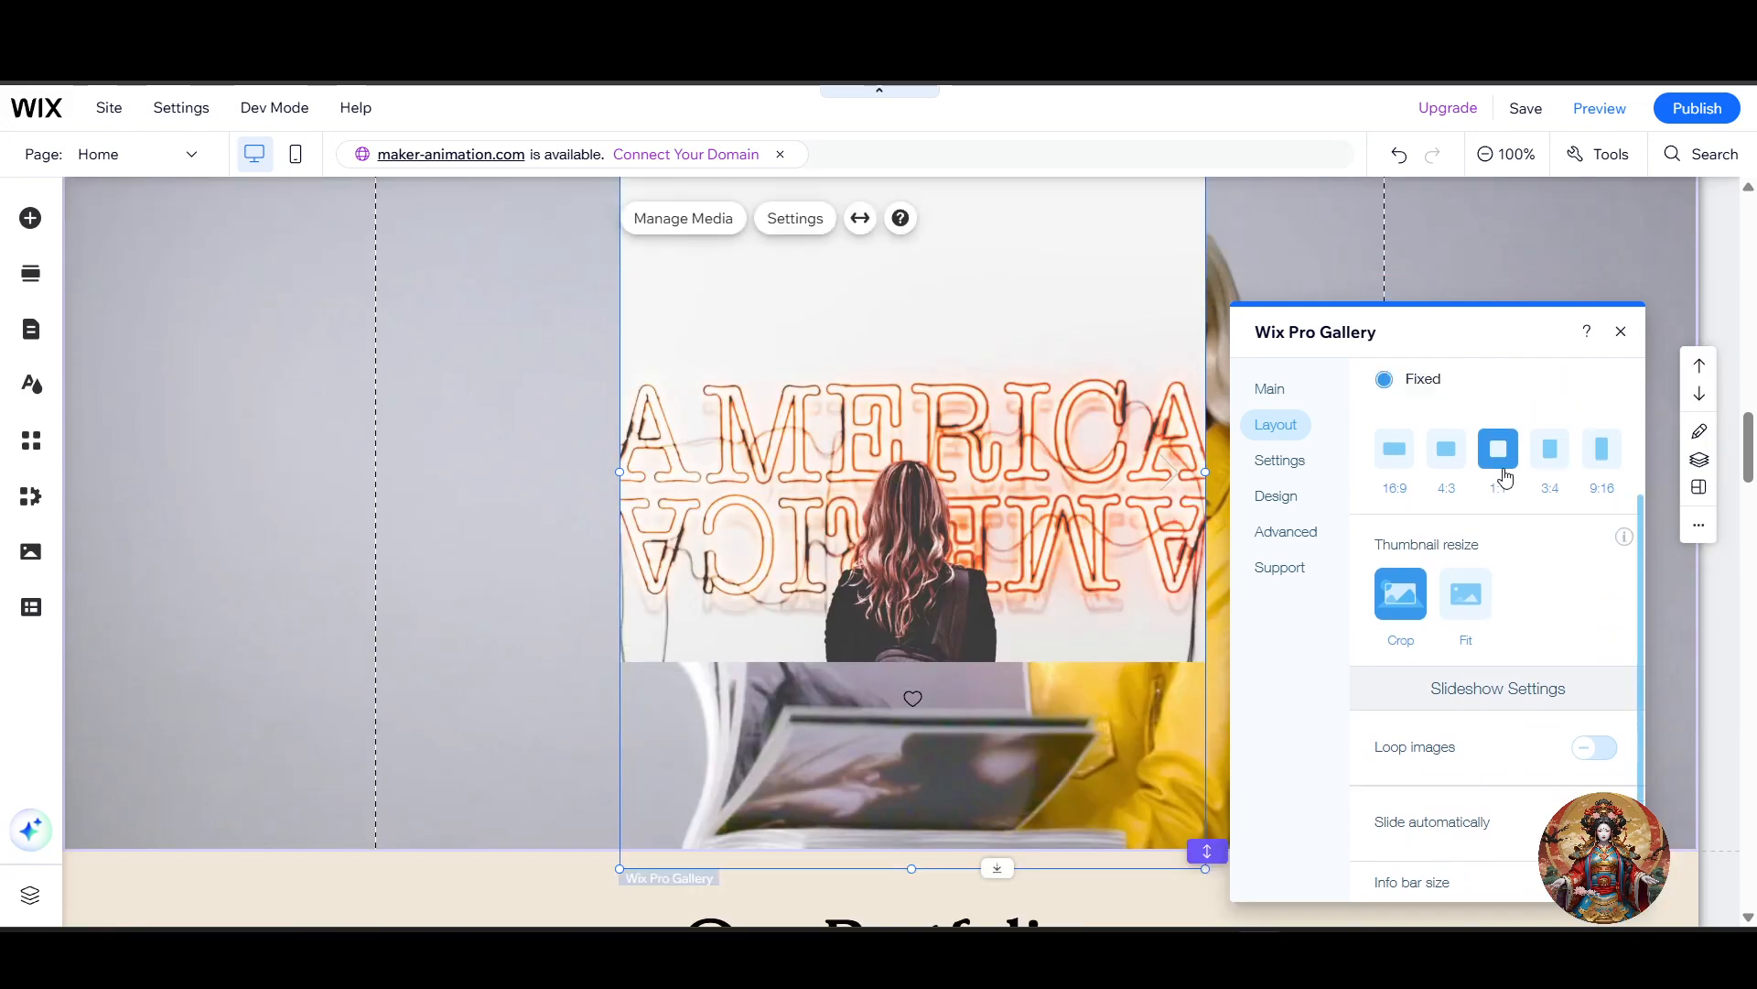
scroll(1506, 476, "up", 1)
left_click(1395, 501)
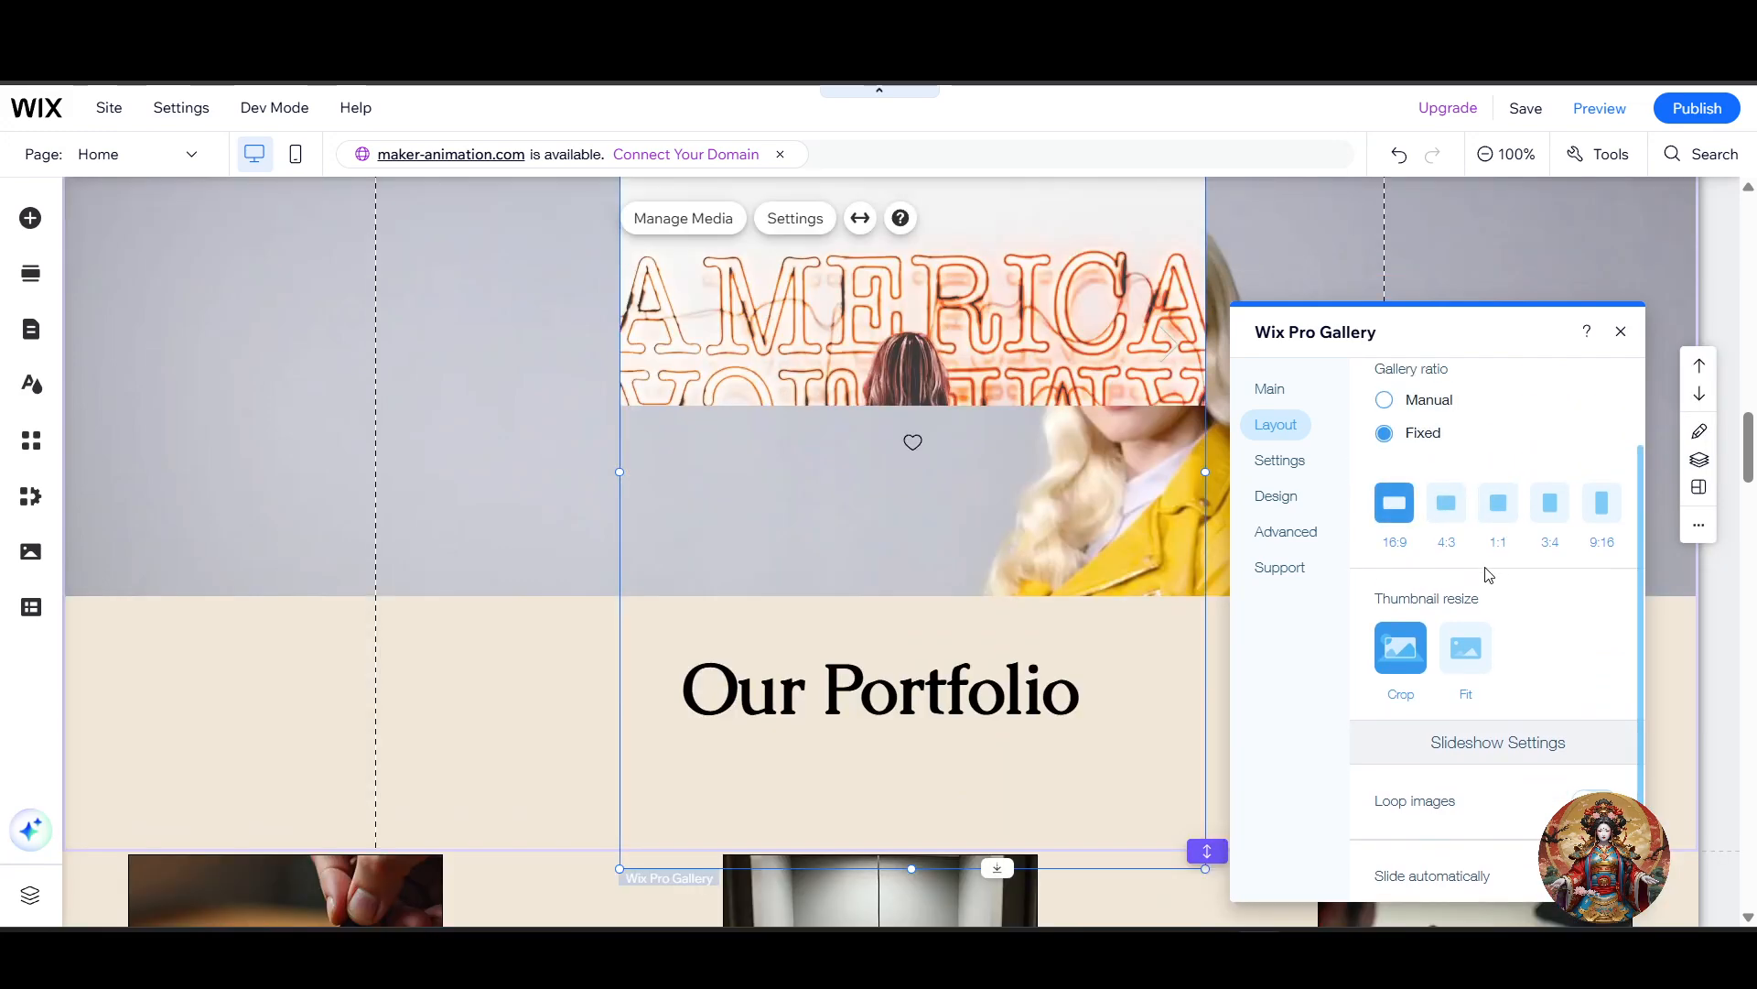
scroll(1213, 531, "up", 3)
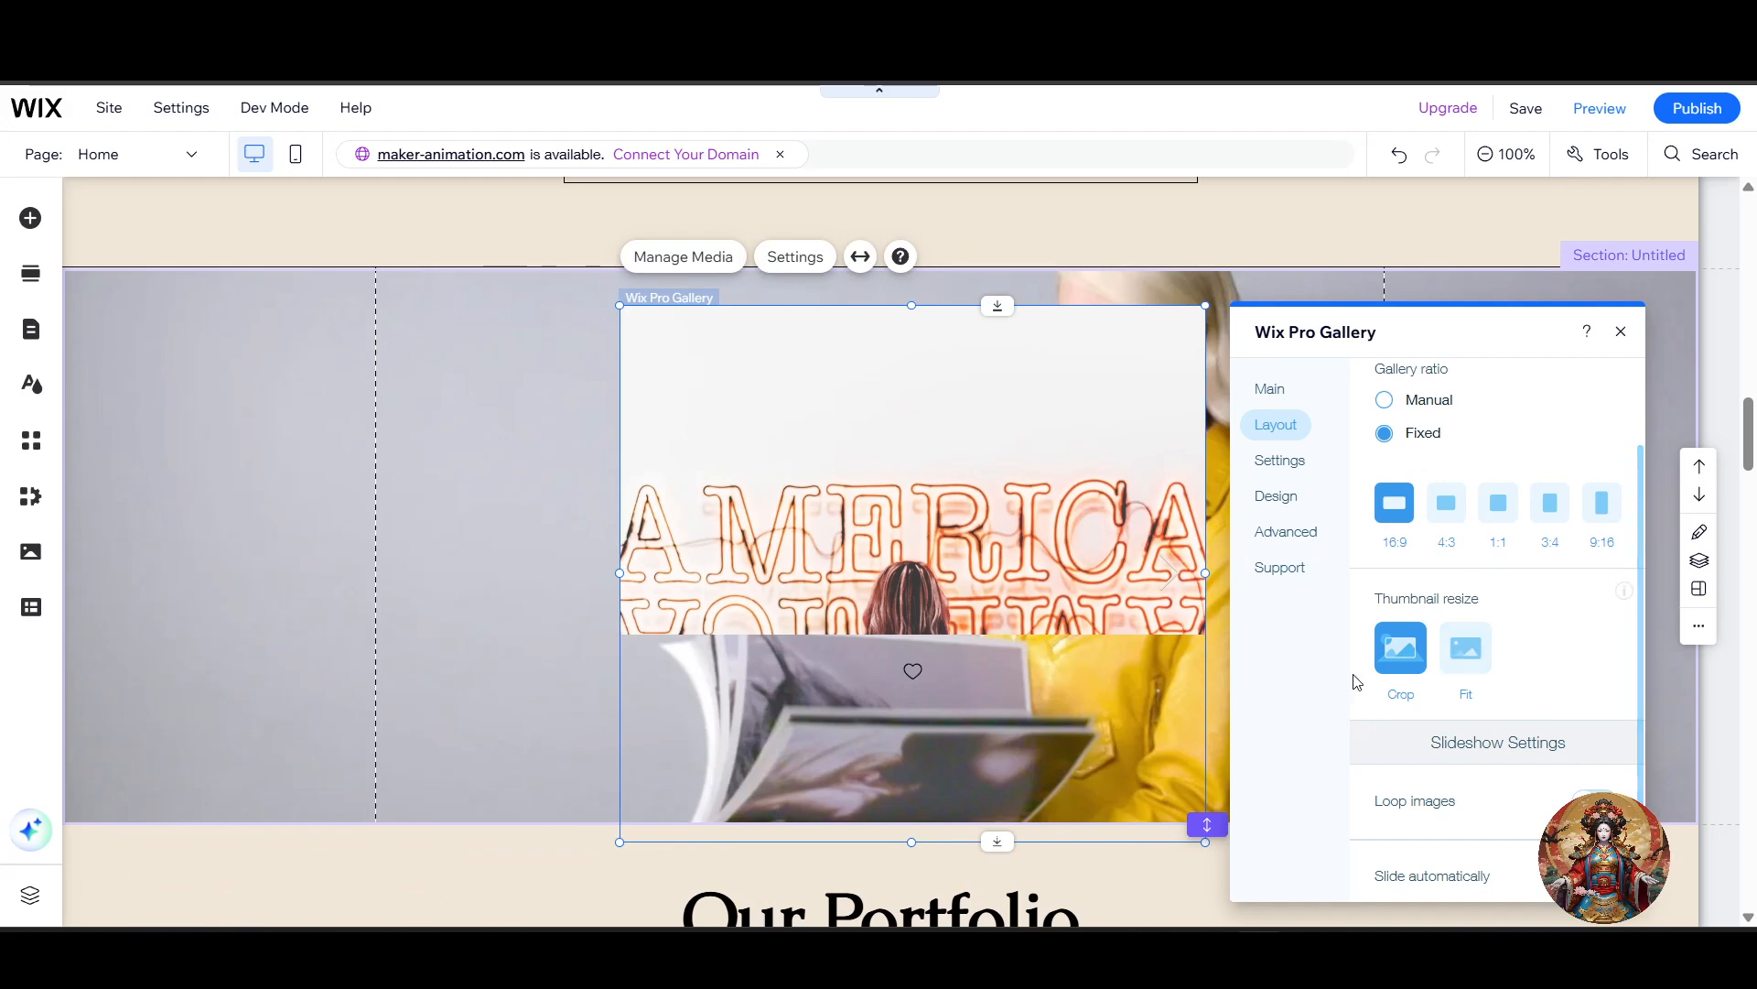
left_click(1456, 648)
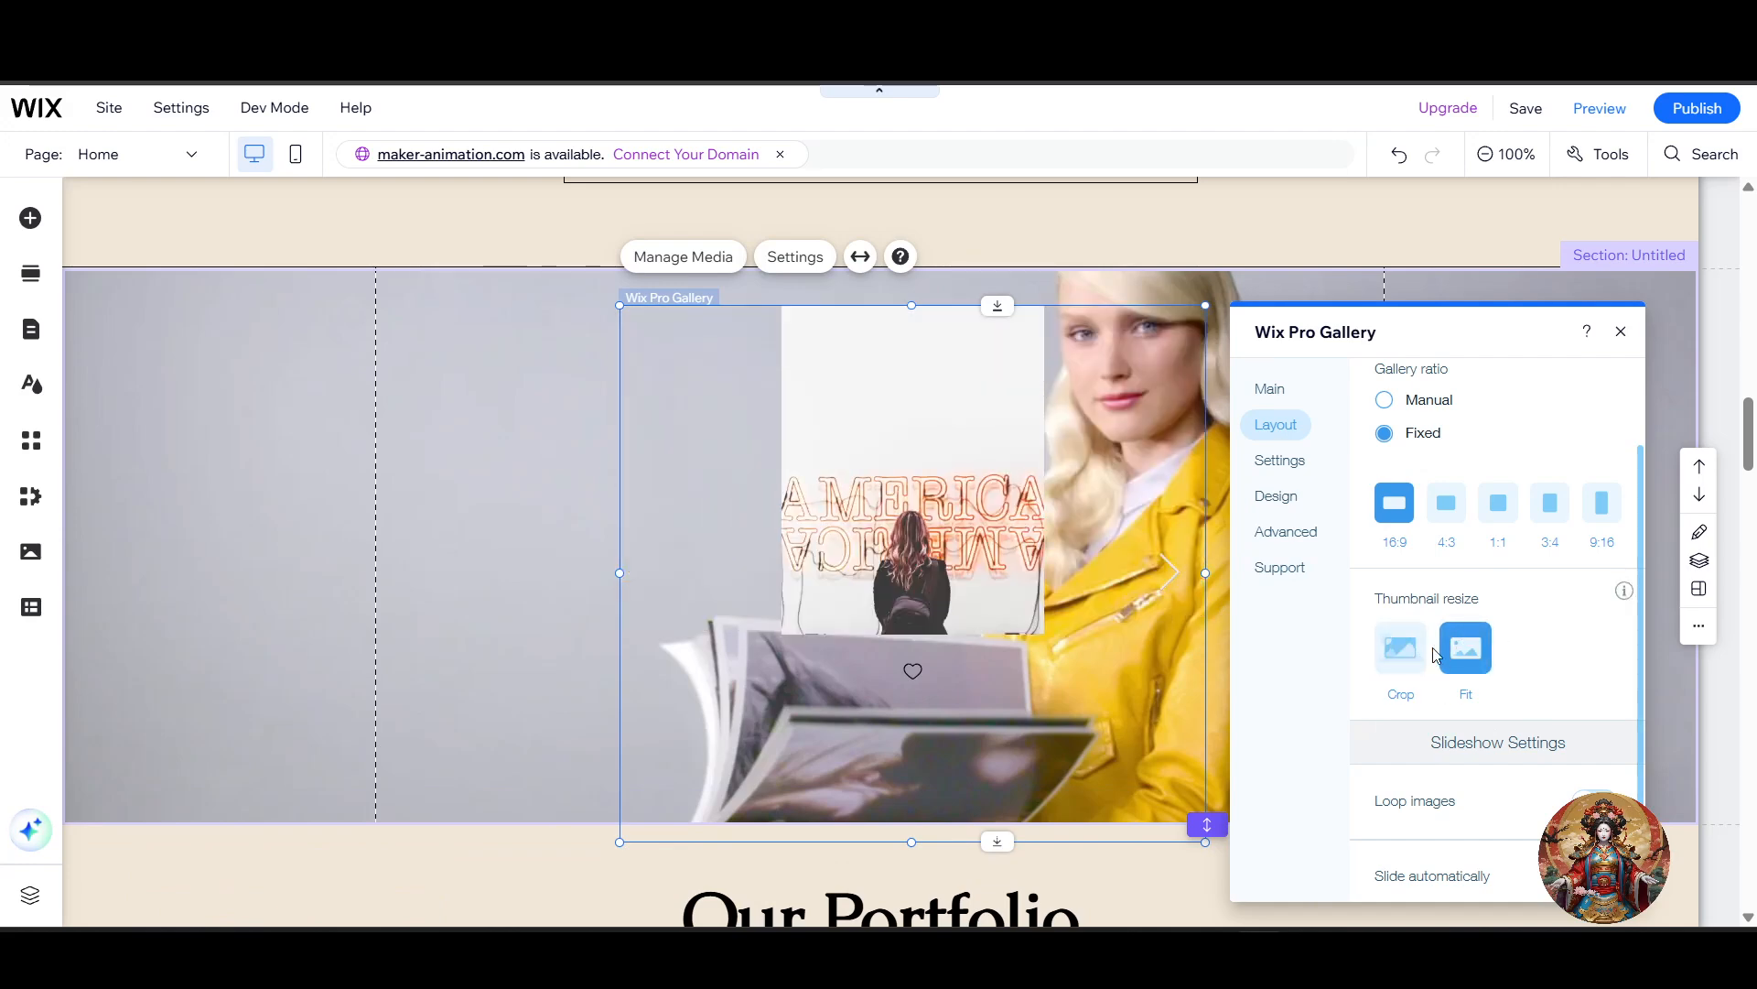
left_click(1410, 655)
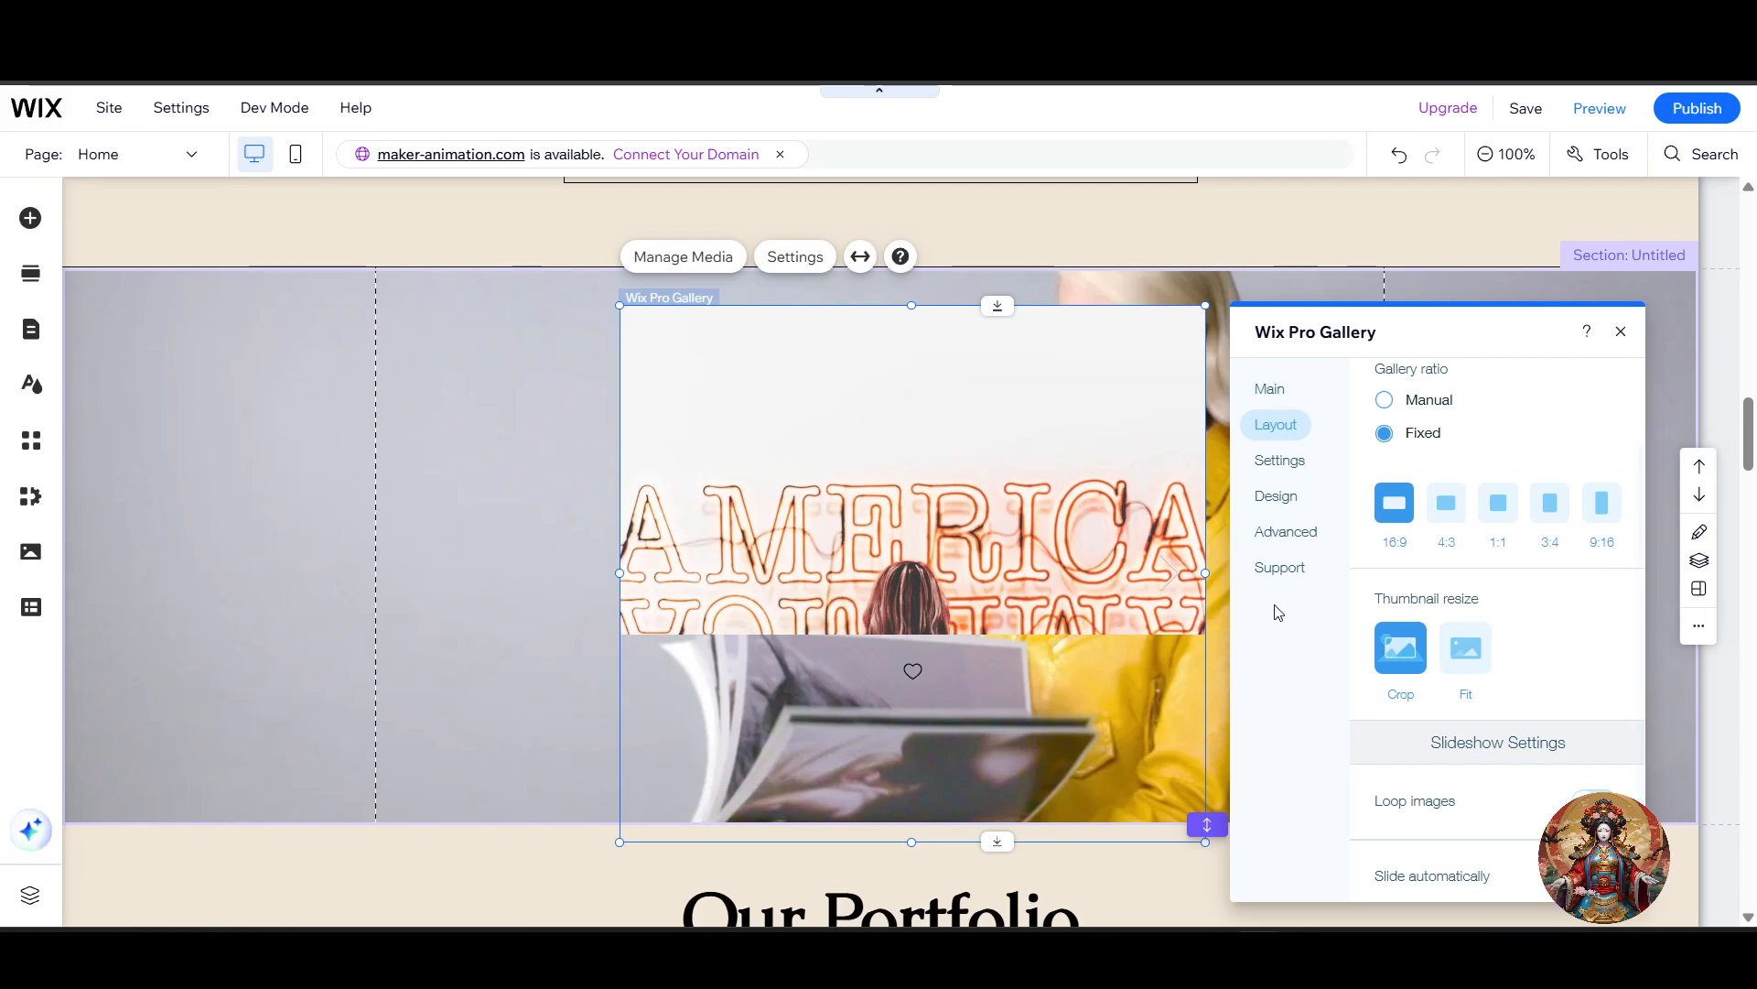
Step: Read the help notes on looping and automatic sliding, and make the slideshow slide automatically
scroll(1535, 661, "down", 2)
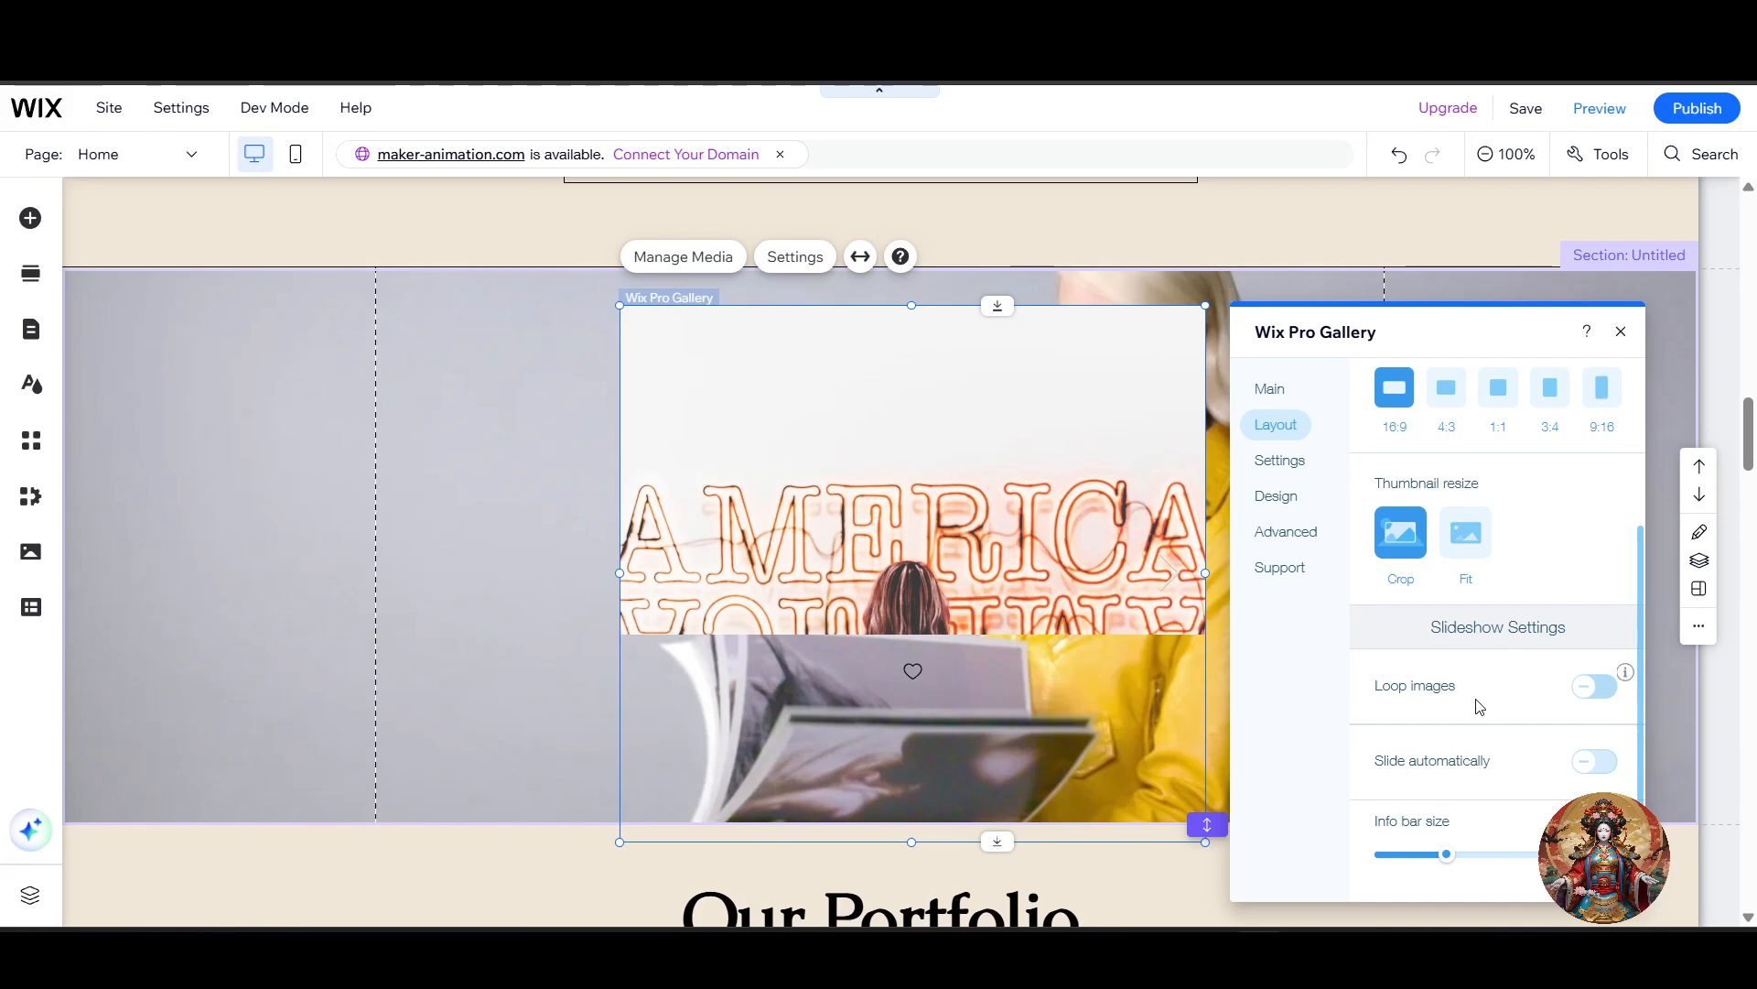
mouse_move(1629, 675)
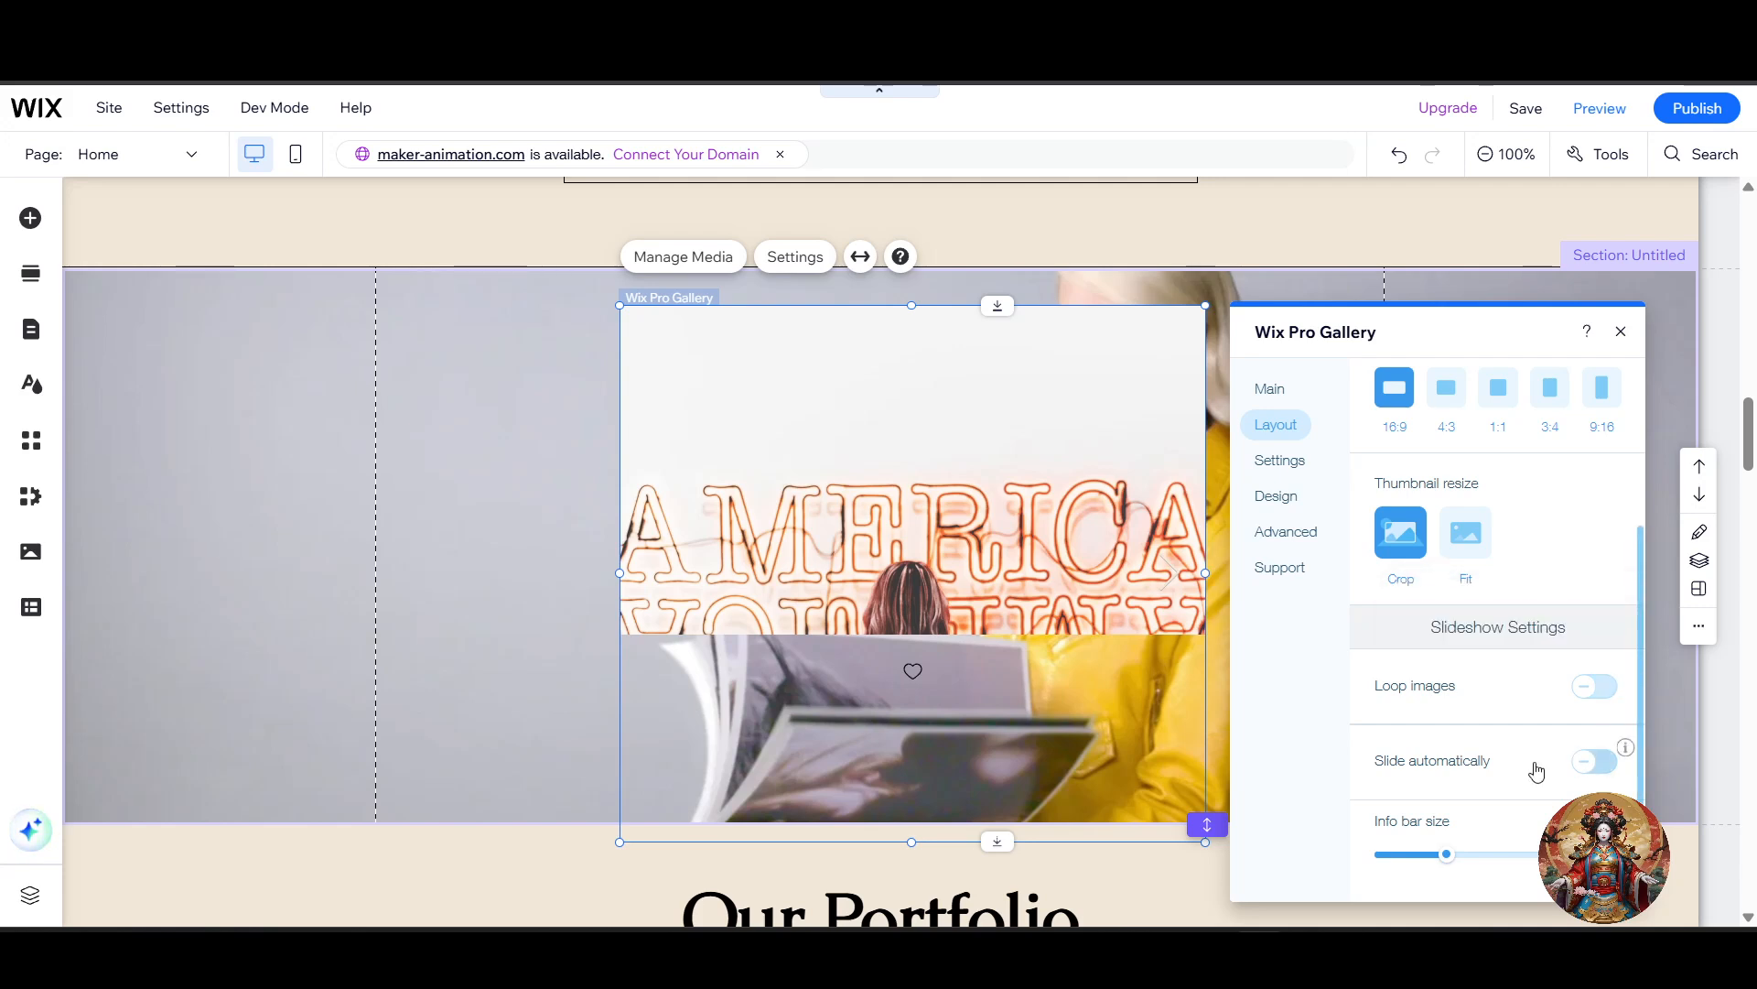
mouse_move(1625, 749)
left_click(1588, 763)
scroll(1455, 792, "down", 4)
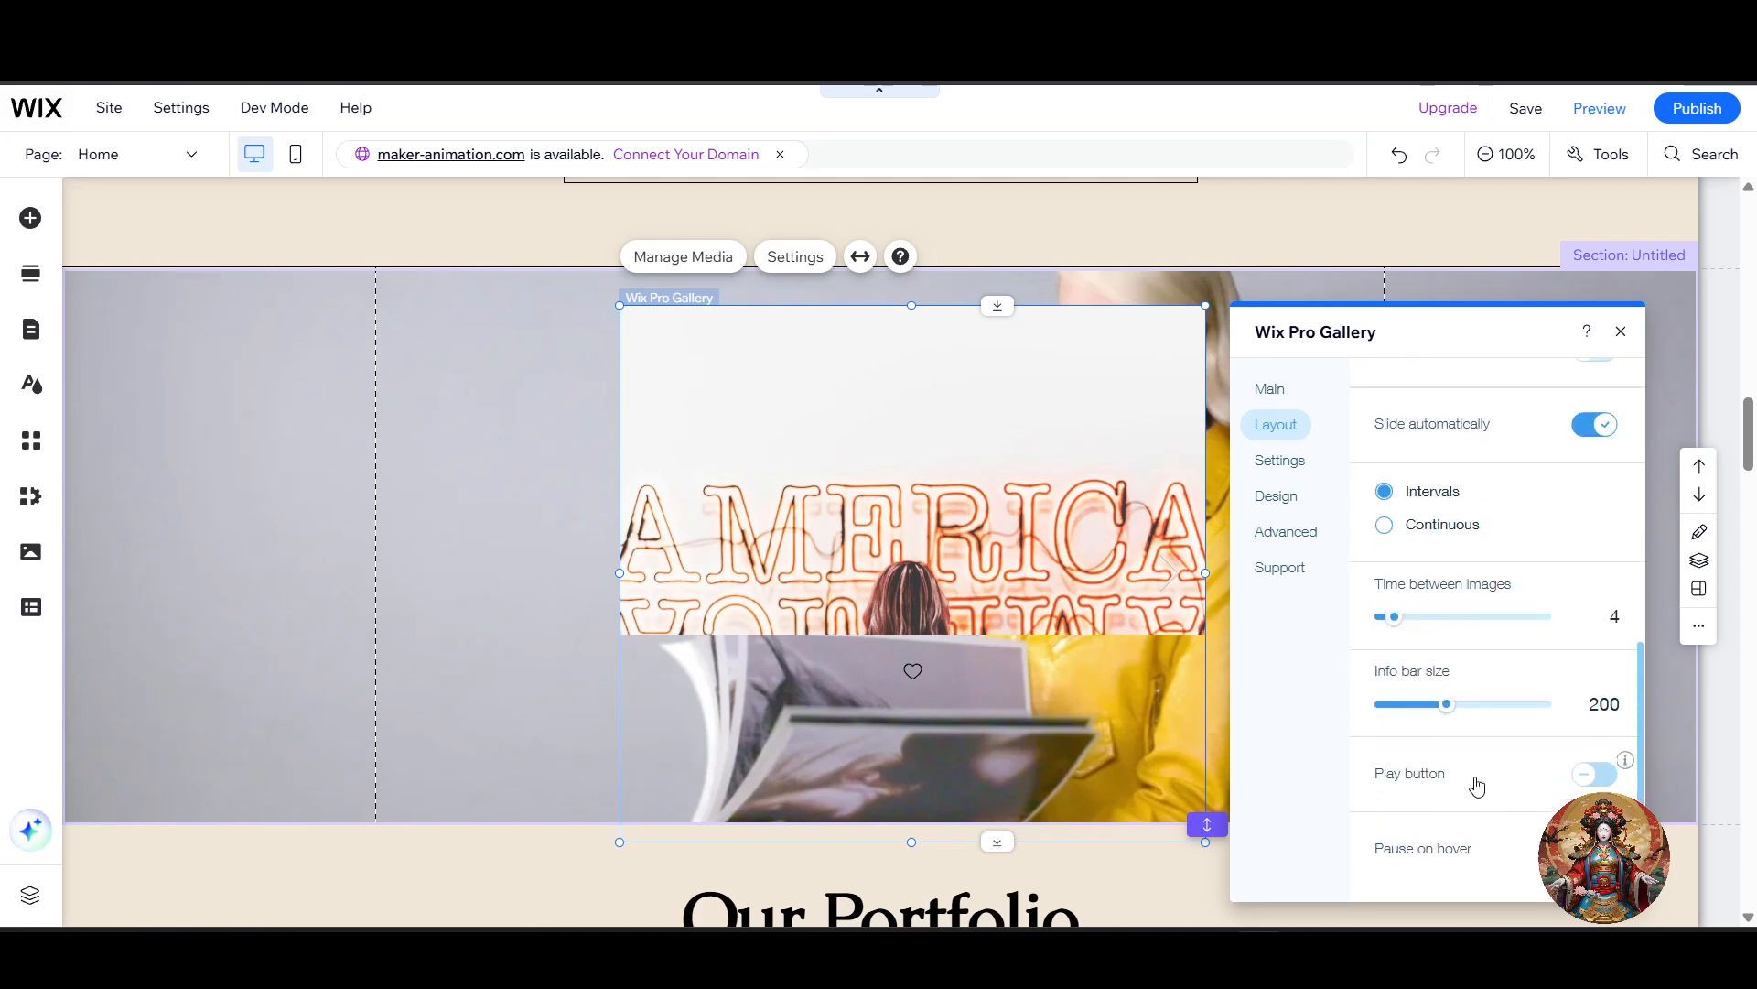
Step: Try info bar sizes of 224 and 324, and set the slideshow's info bar size to 66
left_click(1455, 706)
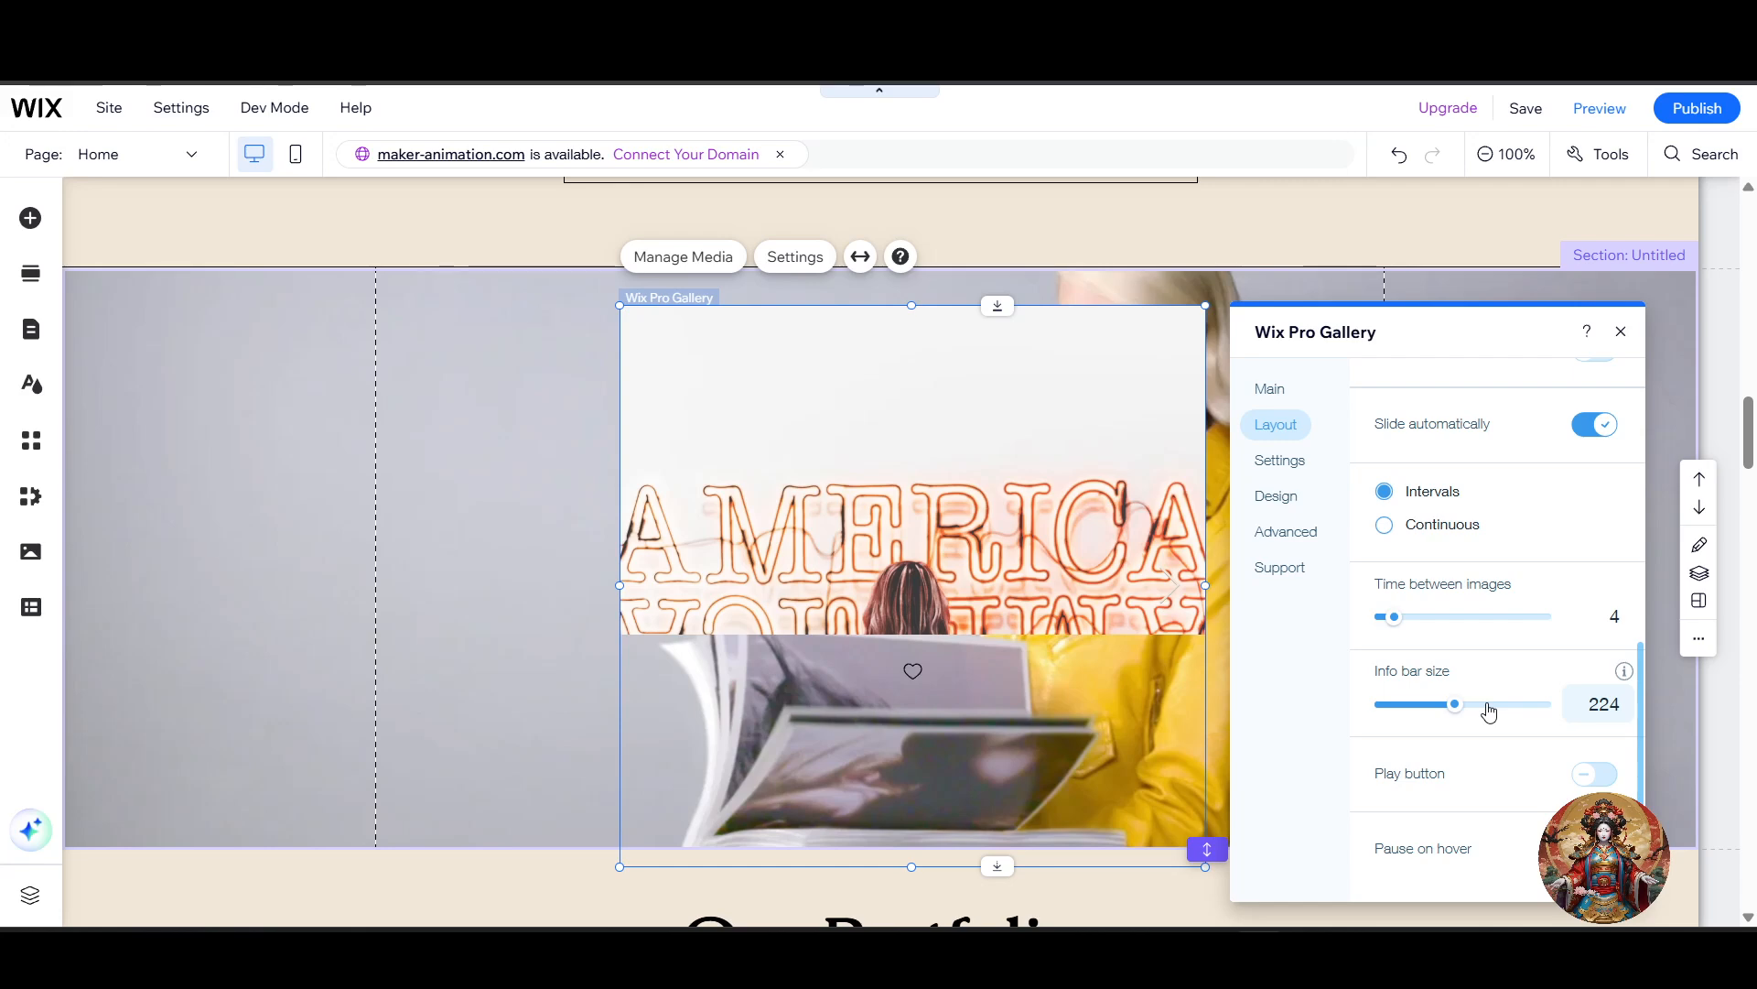
left_click(1490, 706)
scroll(934, 723, "down", 3)
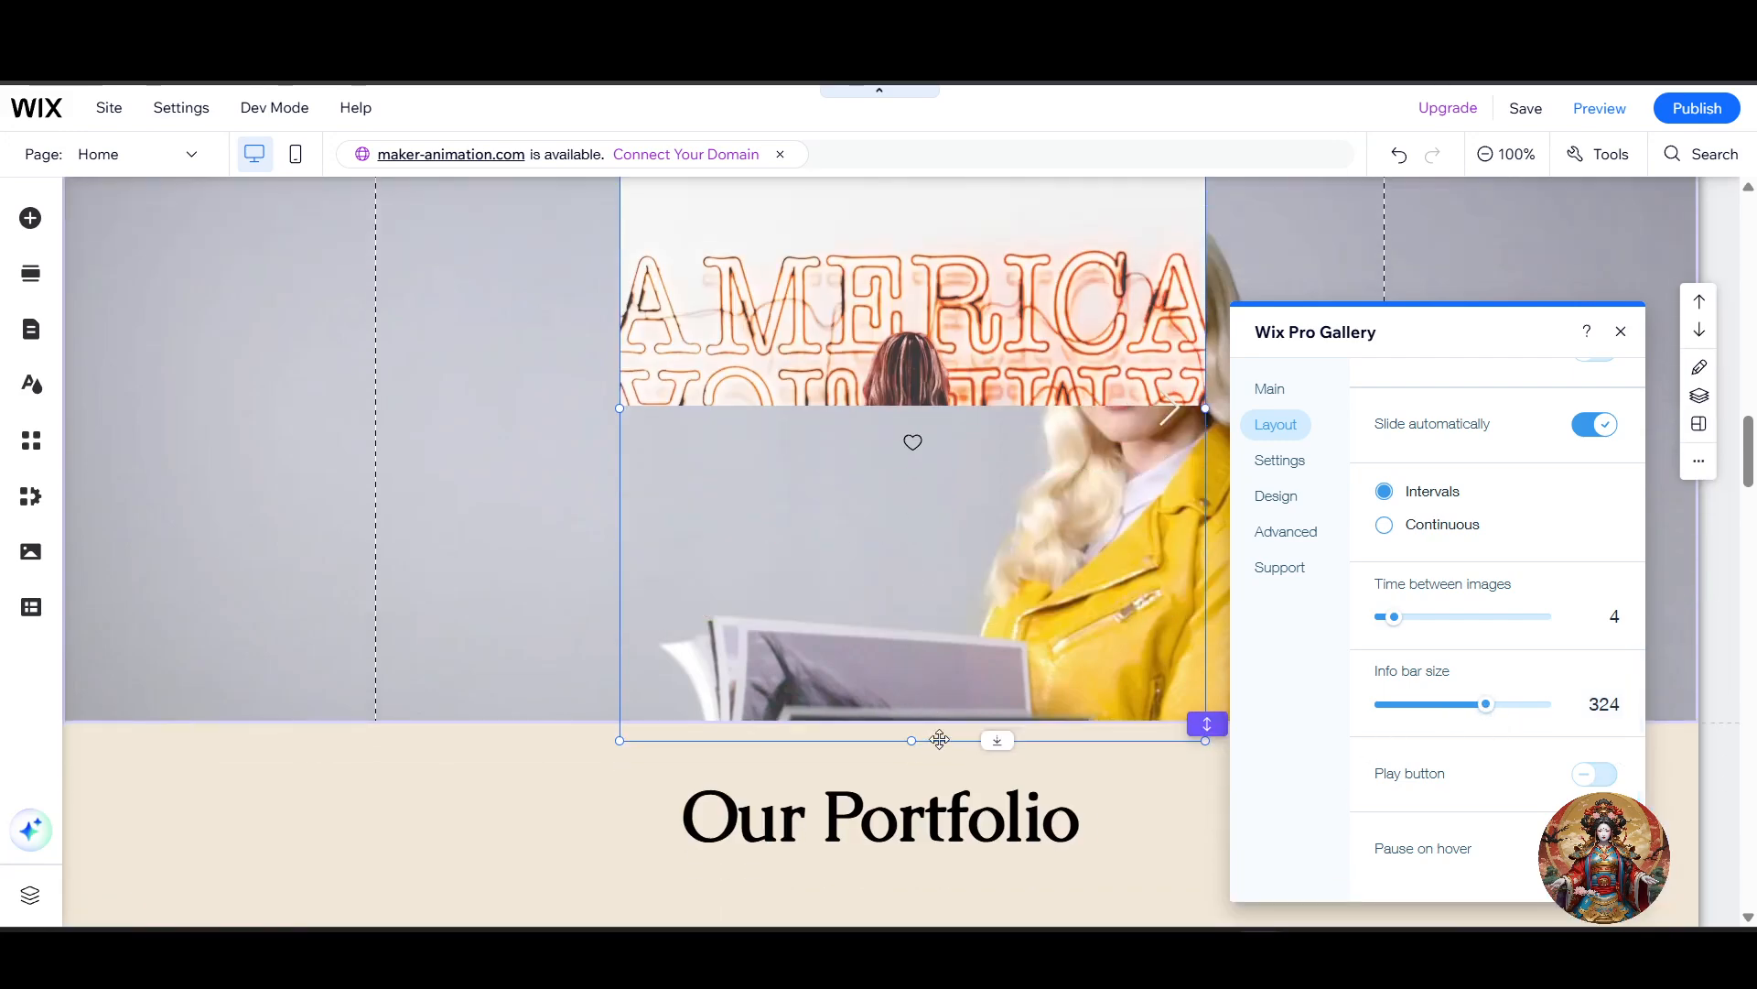
scroll(1286, 532, "up", 1)
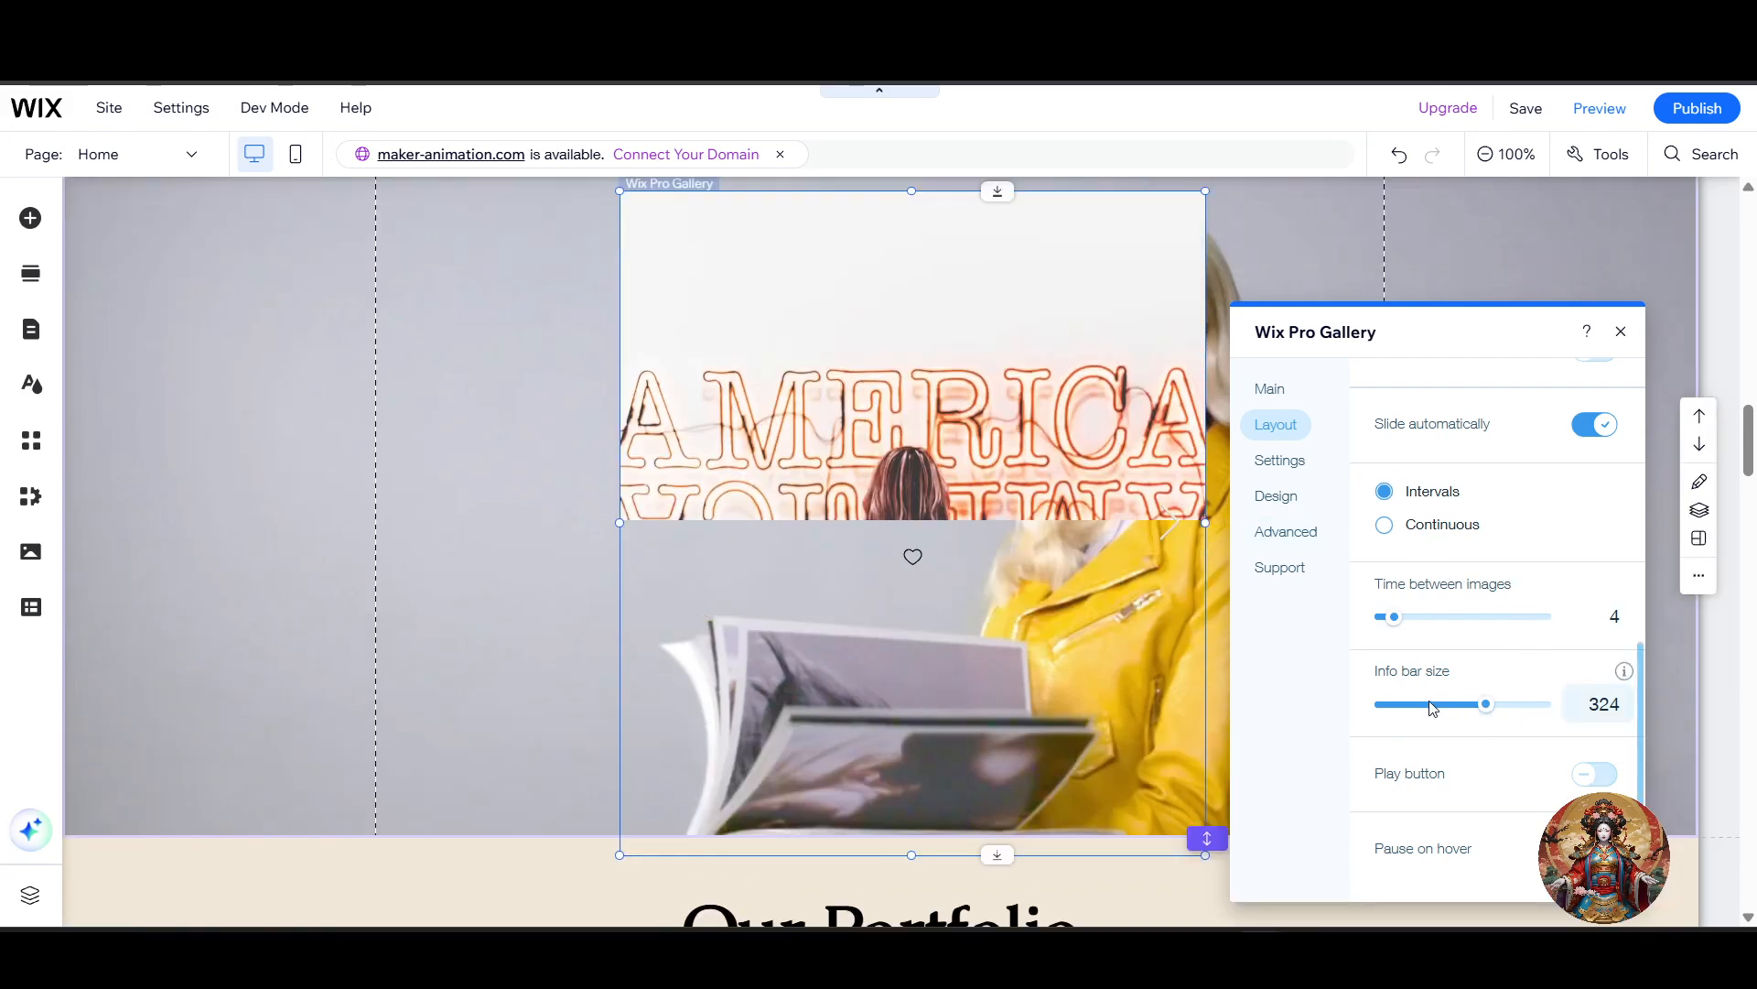
left_click(1404, 706)
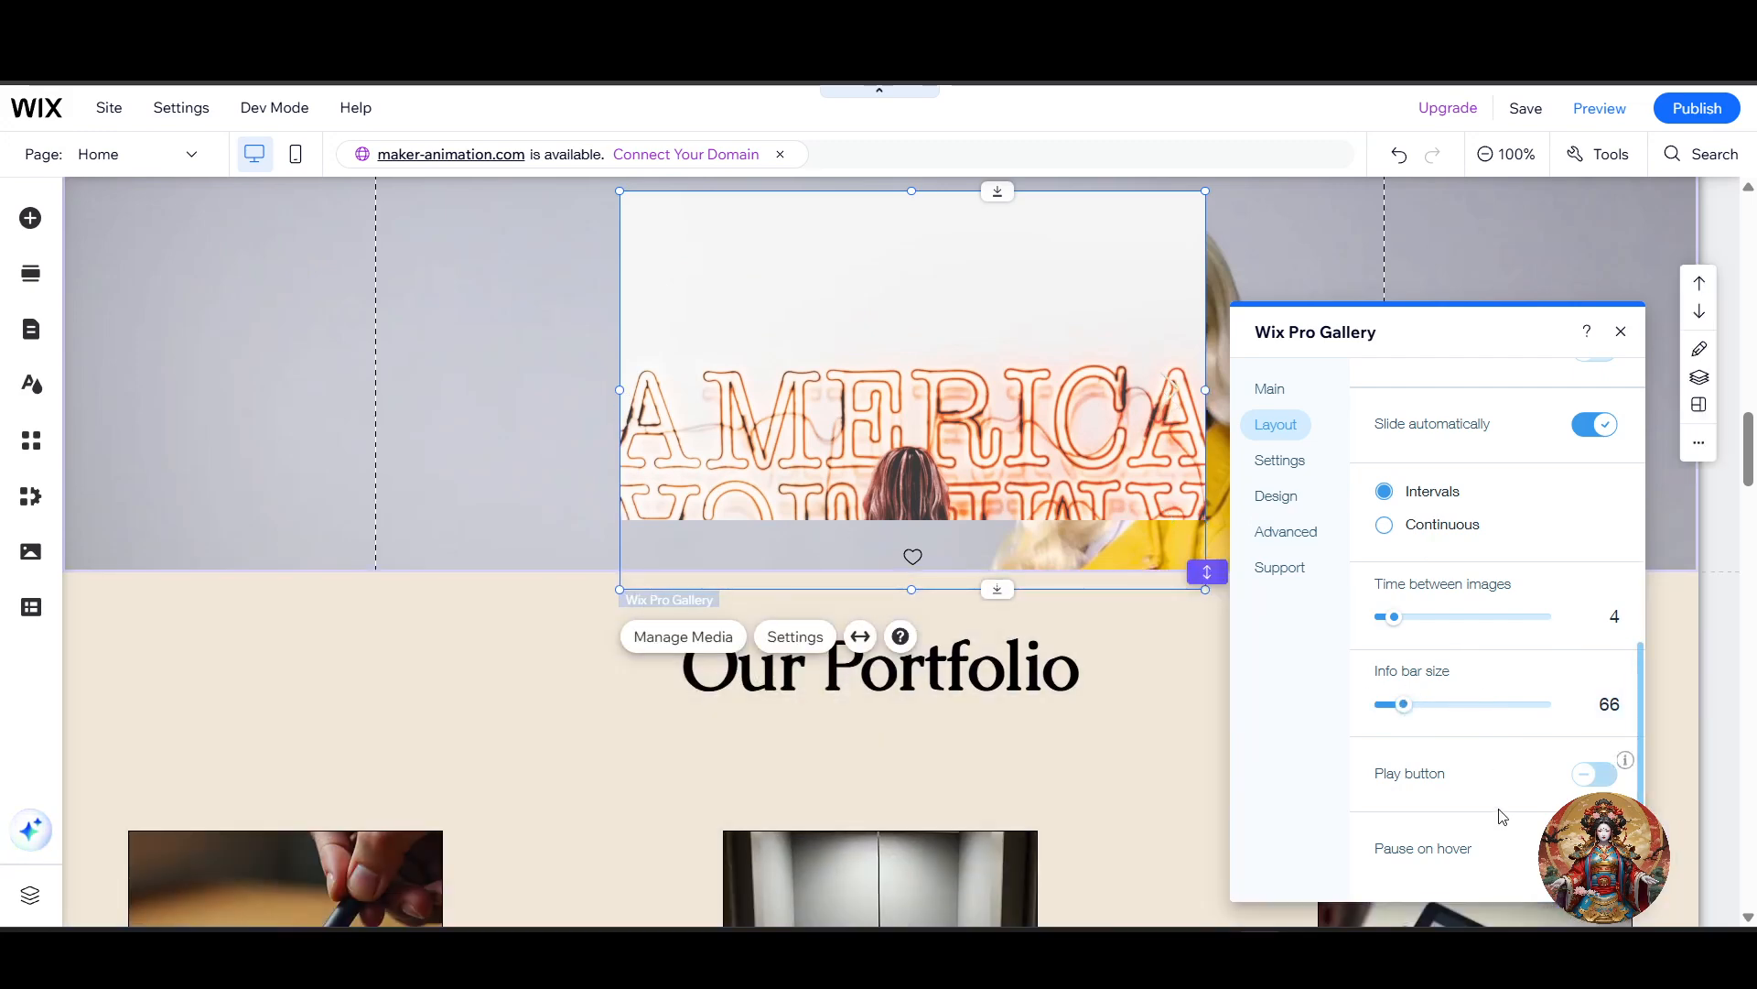
Step: Review the slideshow's layout options, return to the list of custom layouts and look through them
scroll(1501, 750, "up", 6)
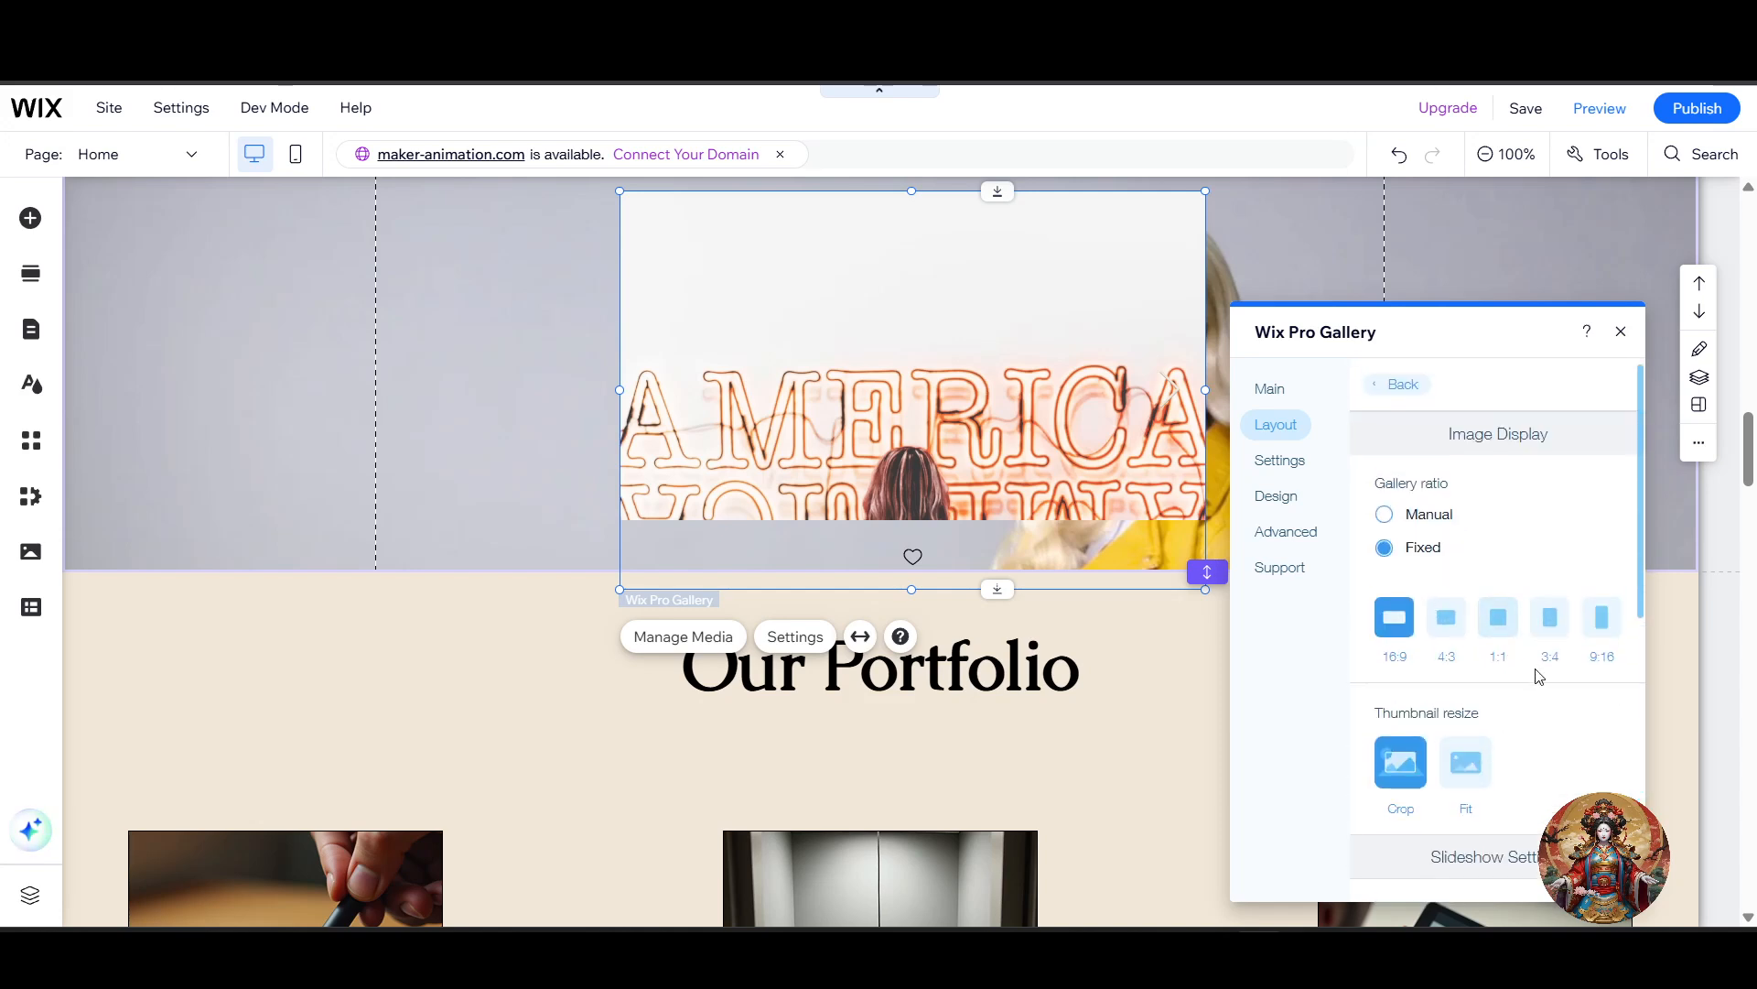
scroll(1543, 679, "down", 5)
scroll(1540, 718, "up", 5)
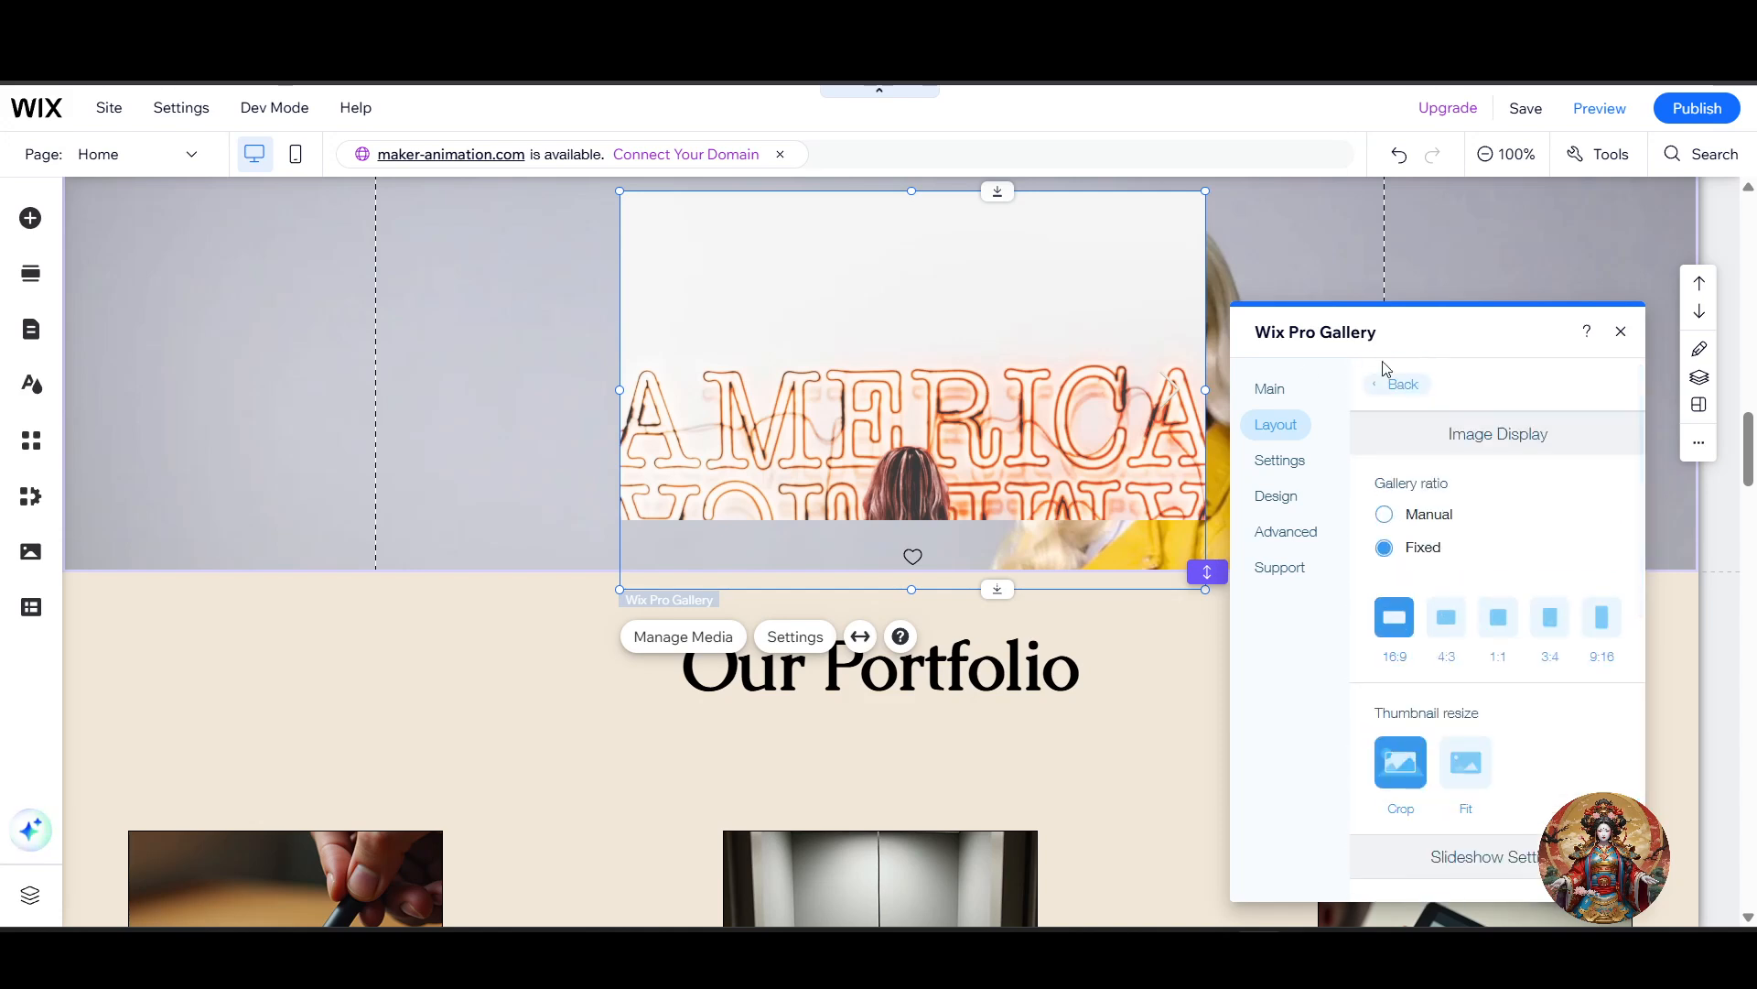
left_click(1401, 383)
scroll(1498, 639, "down", 2)
scroll(1511, 632, "up", 2)
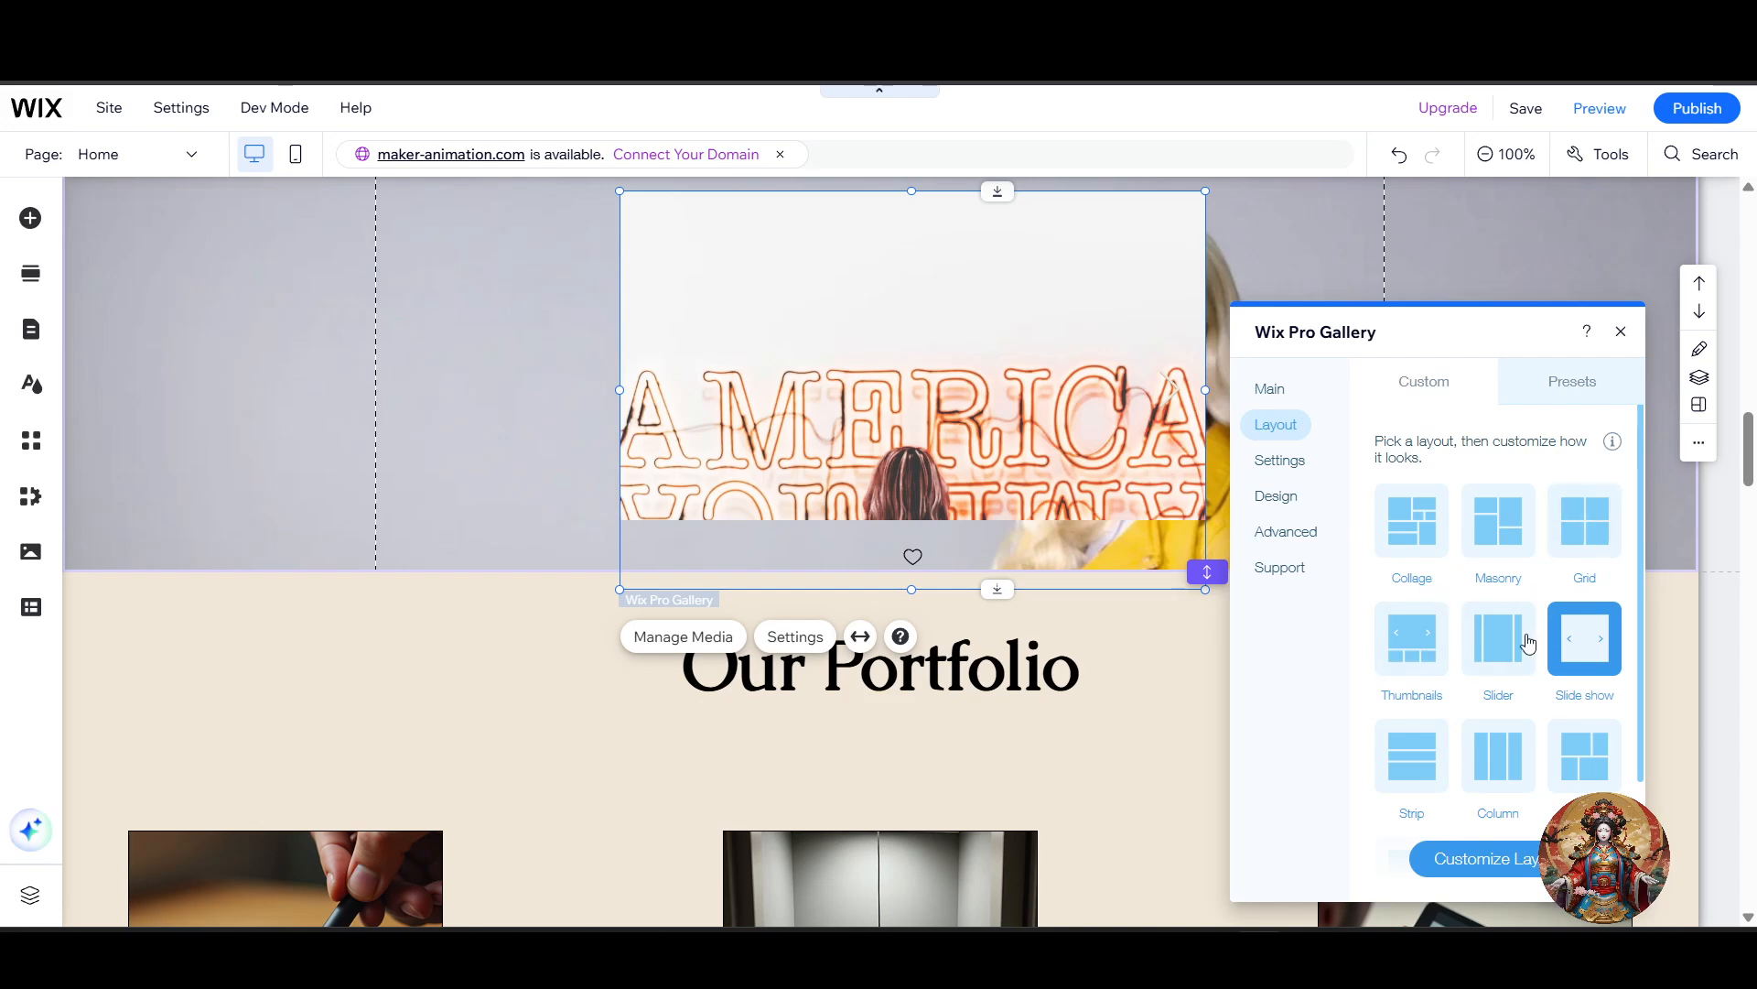
scroll(1464, 668, "down", 2)
scroll(1446, 714, "down", 1)
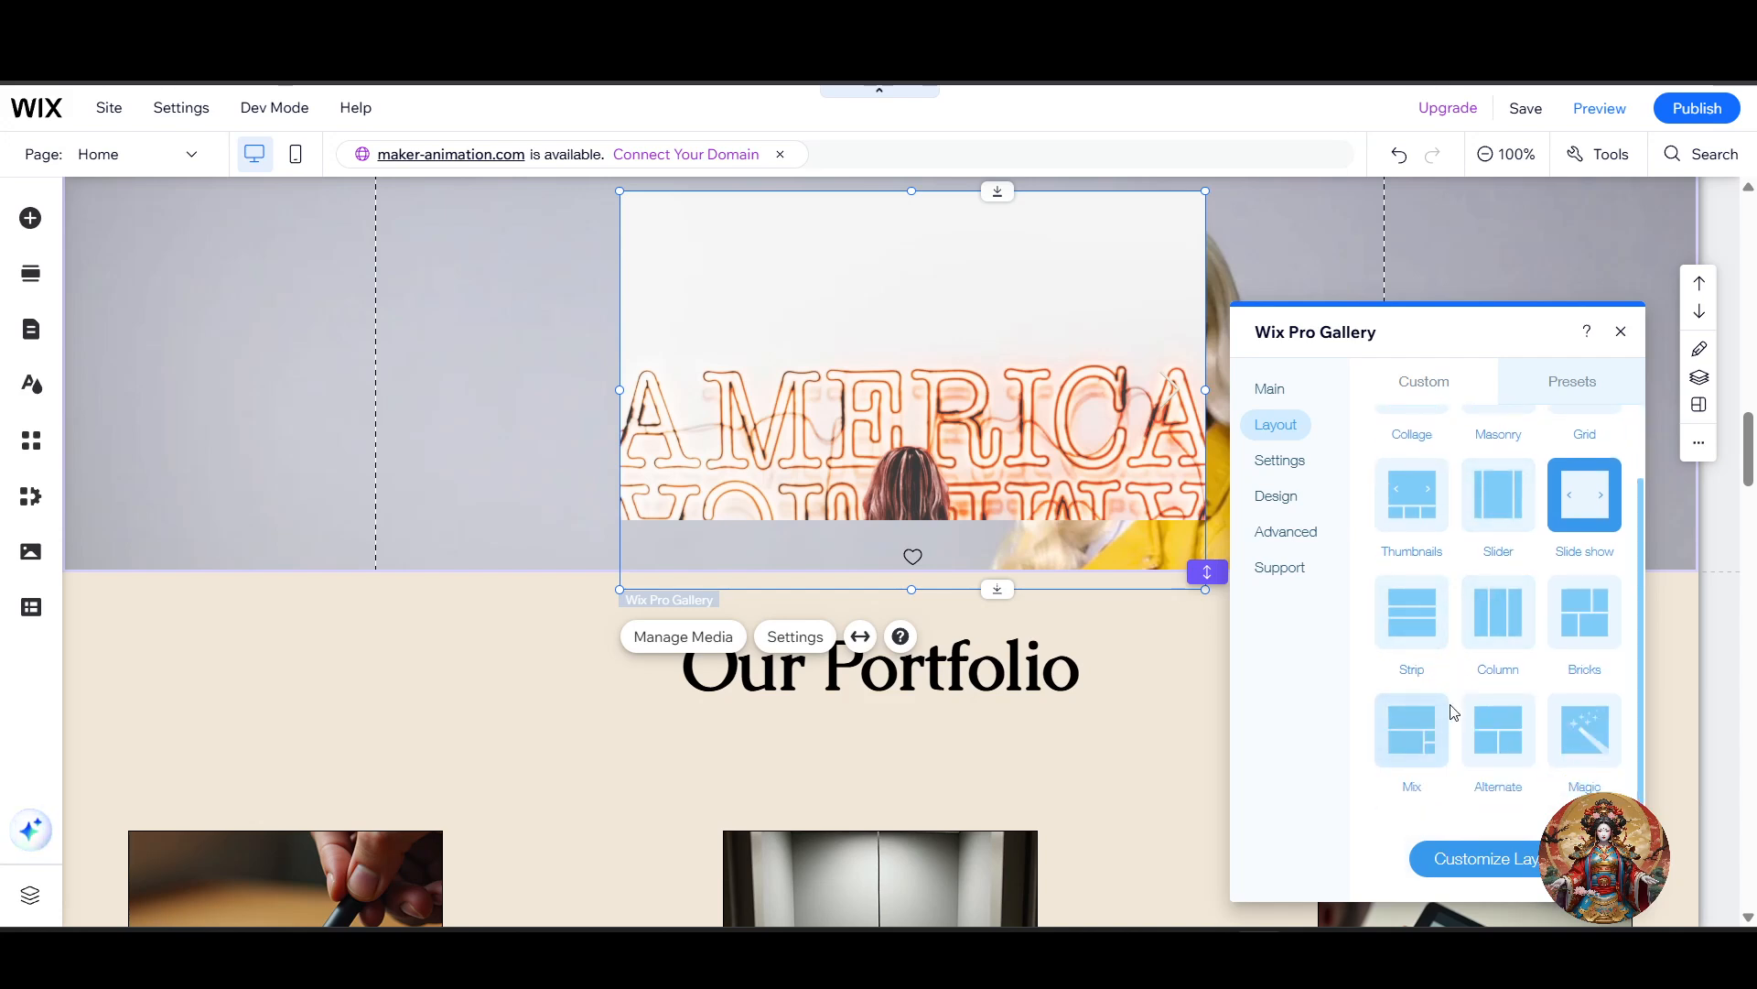